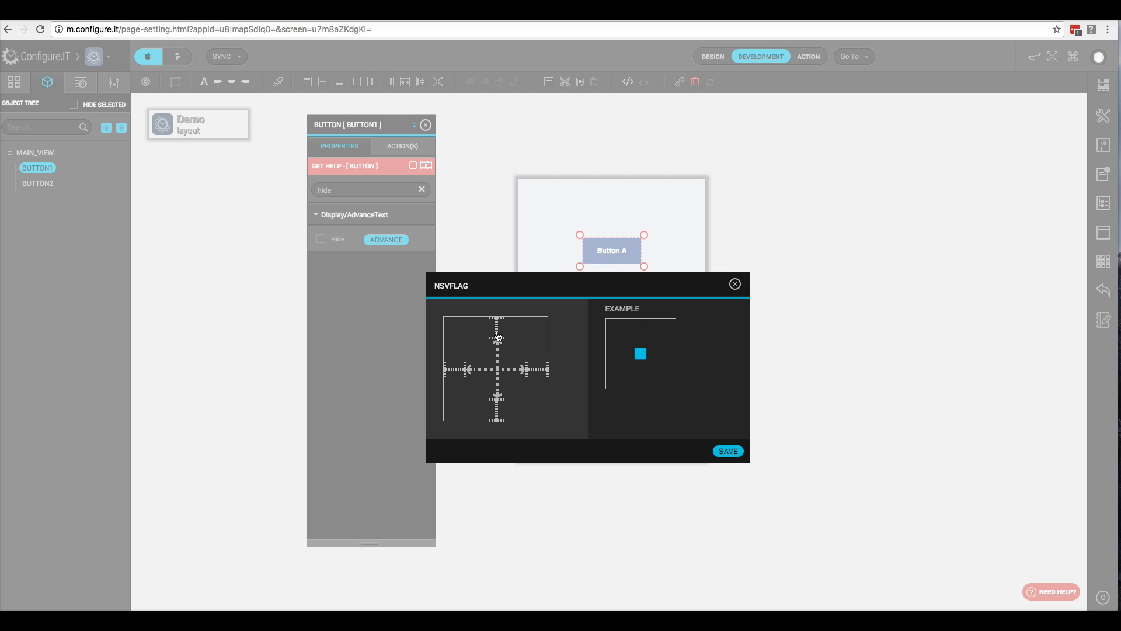
Step: Try anchoring Button A to the top edge combined with the left edge, and with the right edge instead
{"action": "left_click", "coordinate": [498, 328]}
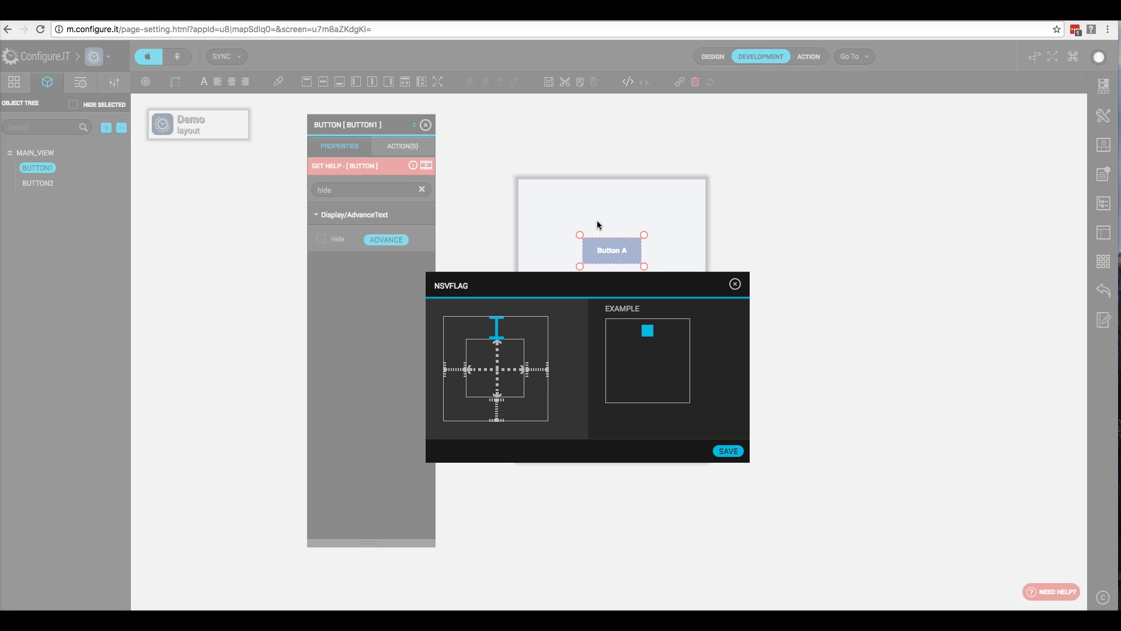
{"action": "left_click", "coordinate": [453, 372]}
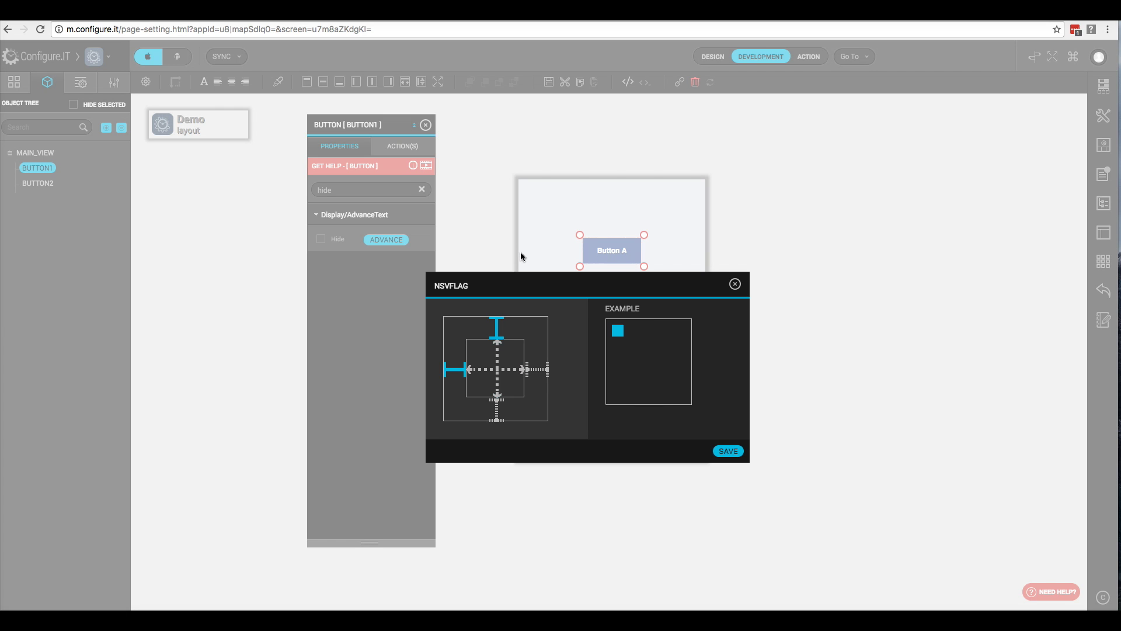
{"action": "left_click", "coordinate": [457, 372]}
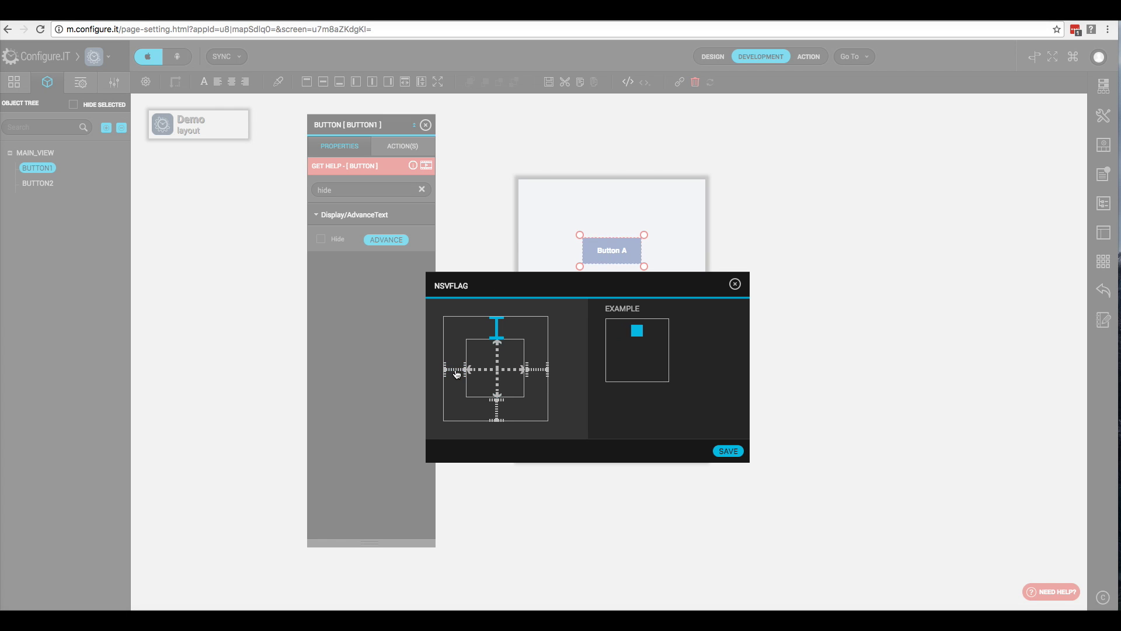
{"action": "left_click", "coordinate": [533, 371]}
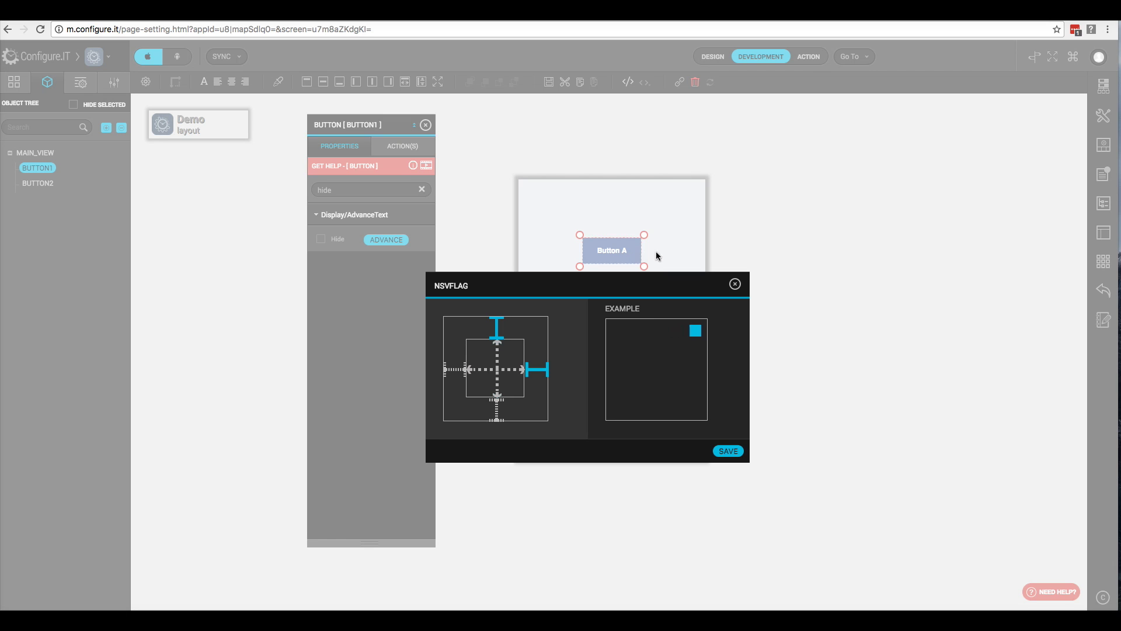
Step: Try anchoring Button A to the right and bottom edges without the top anchor, and clear both anchors again
{"action": "left_click", "coordinate": [496, 328]}
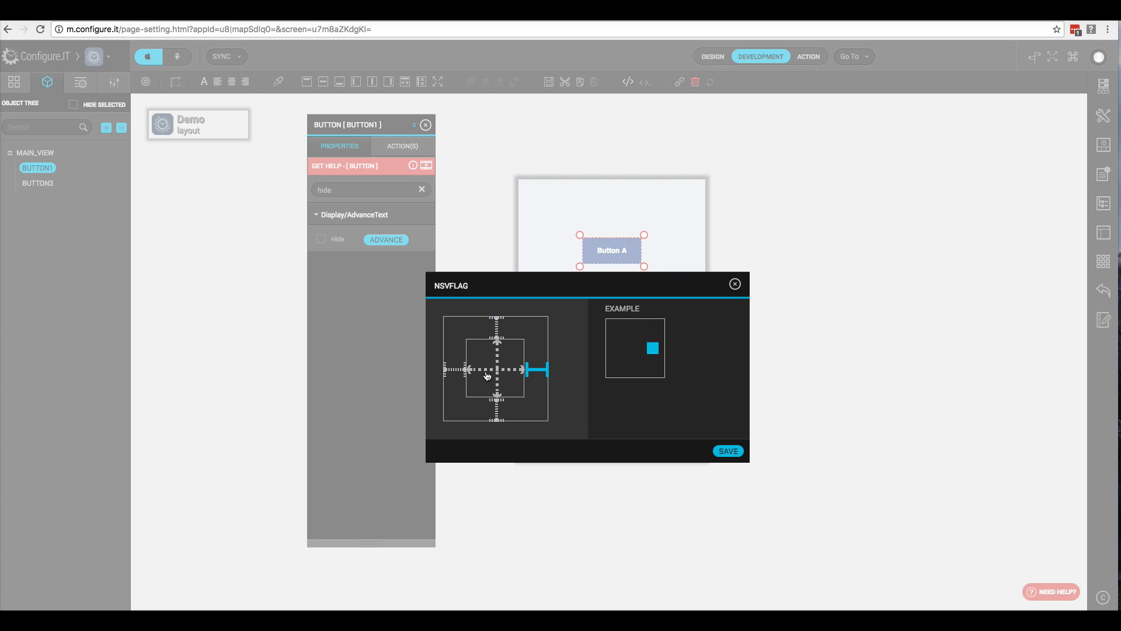
{"action": "left_click", "coordinate": [496, 412]}
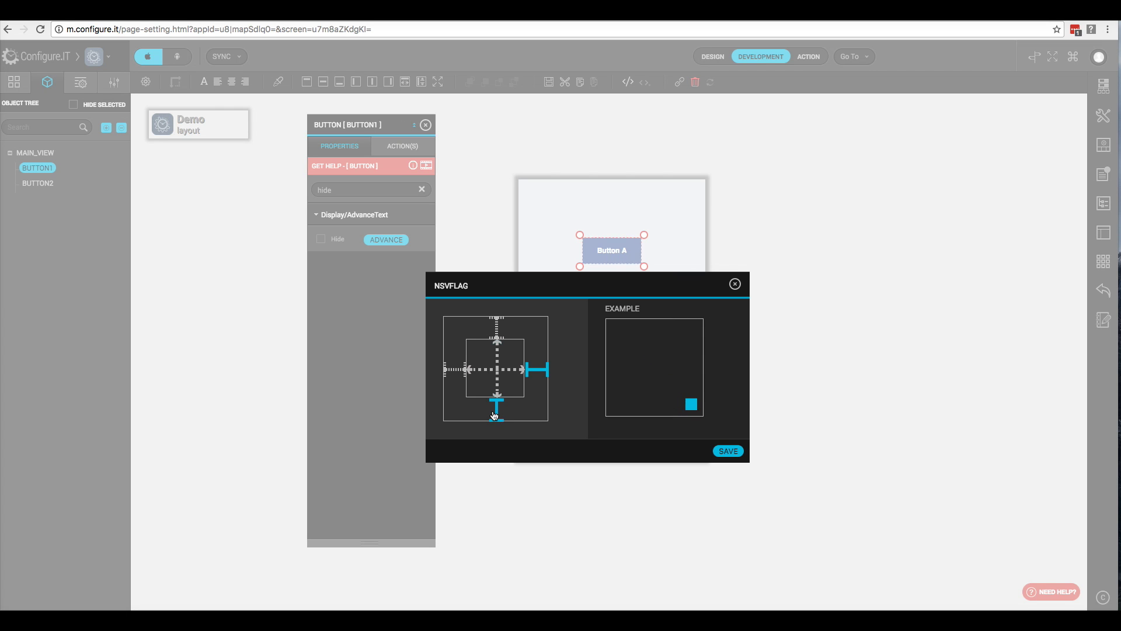
{"action": "left_click", "coordinate": [498, 415]}
{"action": "left_click", "coordinate": [538, 372]}
Step: Anchor Button A to the top and left edges, try out flexible height and width, and save with both flexible sizes off
{"action": "left_click", "coordinate": [496, 328]}
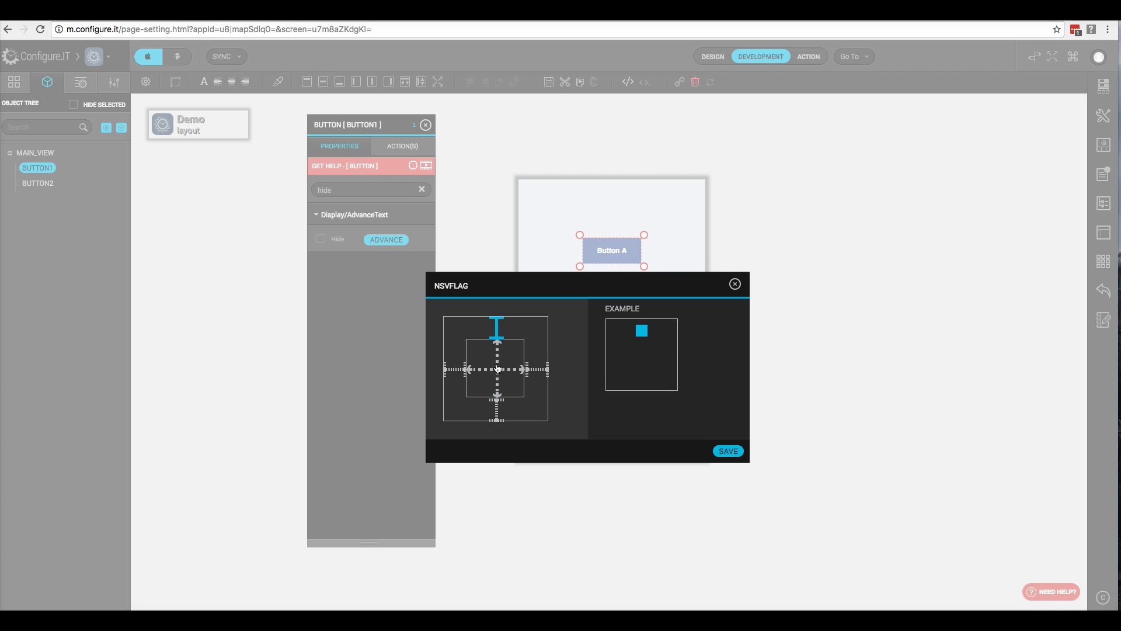
{"action": "left_click", "coordinate": [496, 361]}
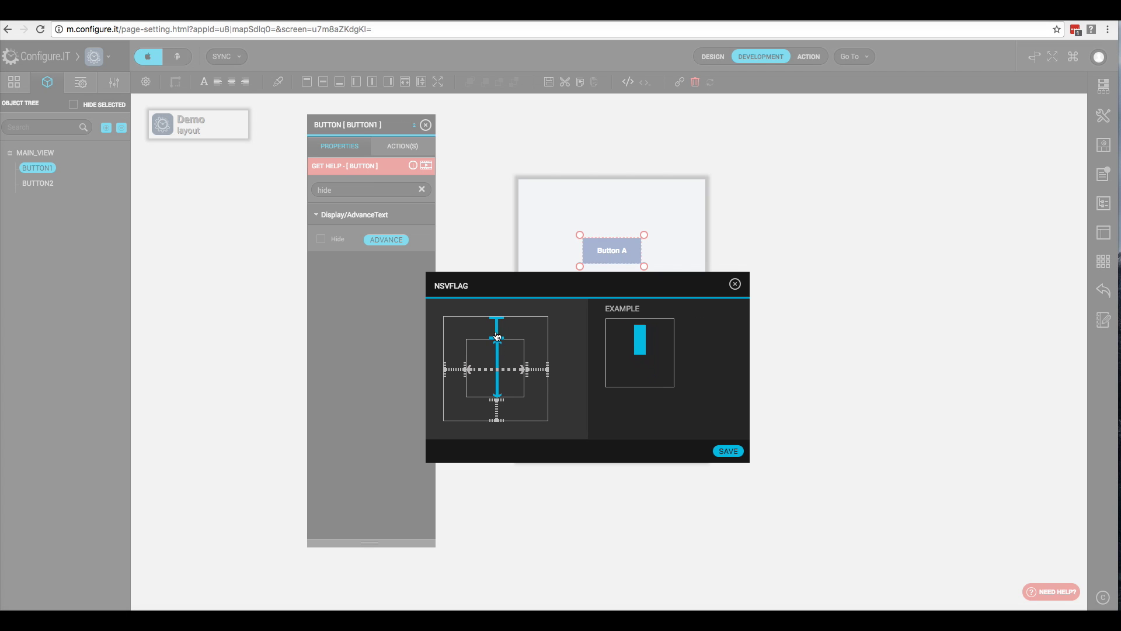
{"action": "left_click", "coordinate": [497, 361]}
{"action": "left_click", "coordinate": [481, 373]}
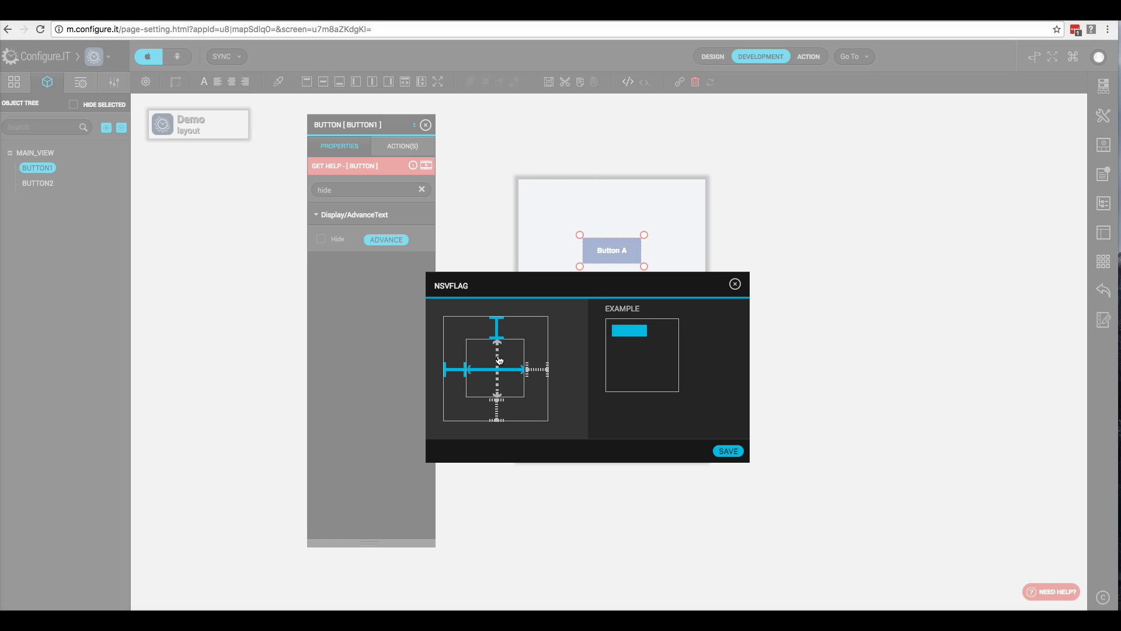
{"action": "left_click", "coordinate": [499, 361]}
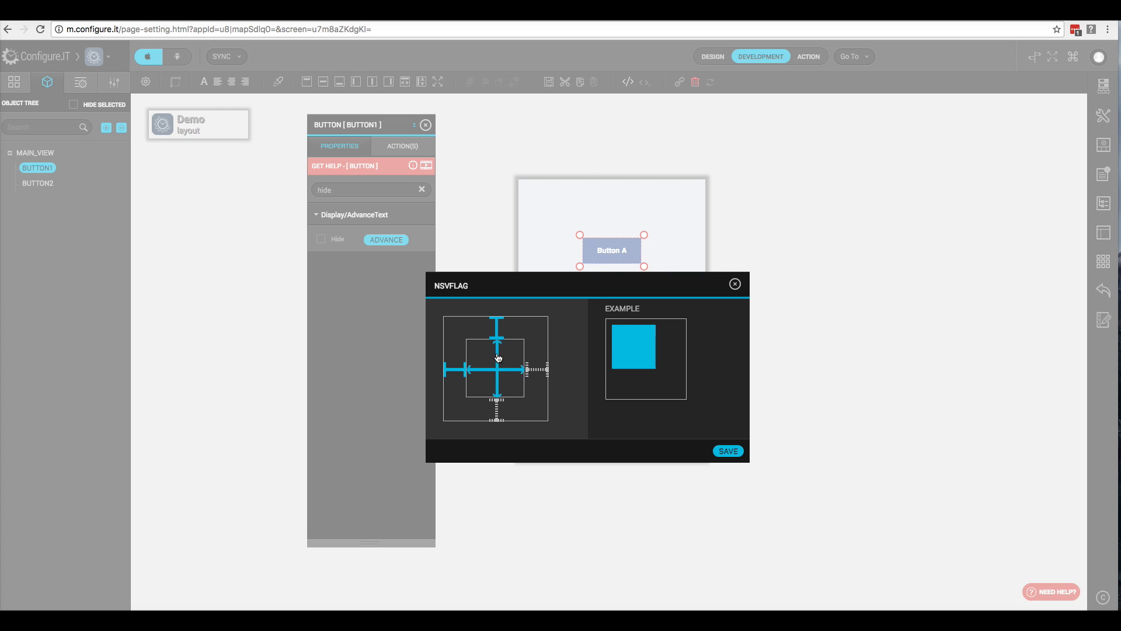
{"action": "left_click", "coordinate": [498, 358]}
{"action": "left_click", "coordinate": [508, 372]}
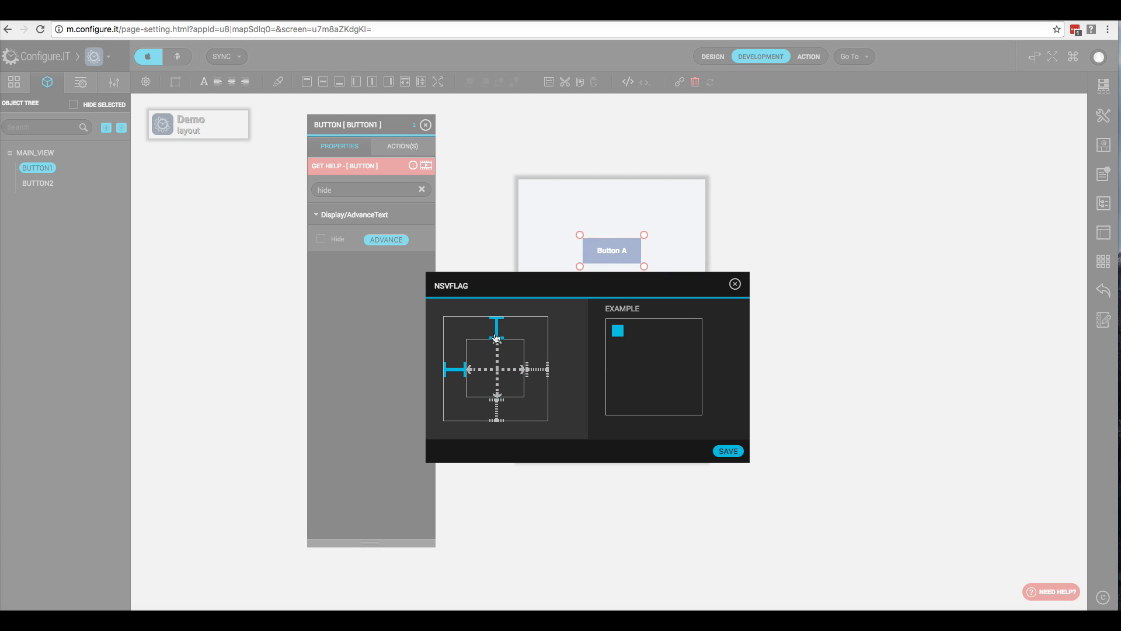
{"action": "left_click", "coordinate": [727, 451]}
Step: Anchor Button B to the bottom and right edges with flexible width and height in its advanced display settings, and save
{"action": "left_click", "coordinate": [613, 311]}
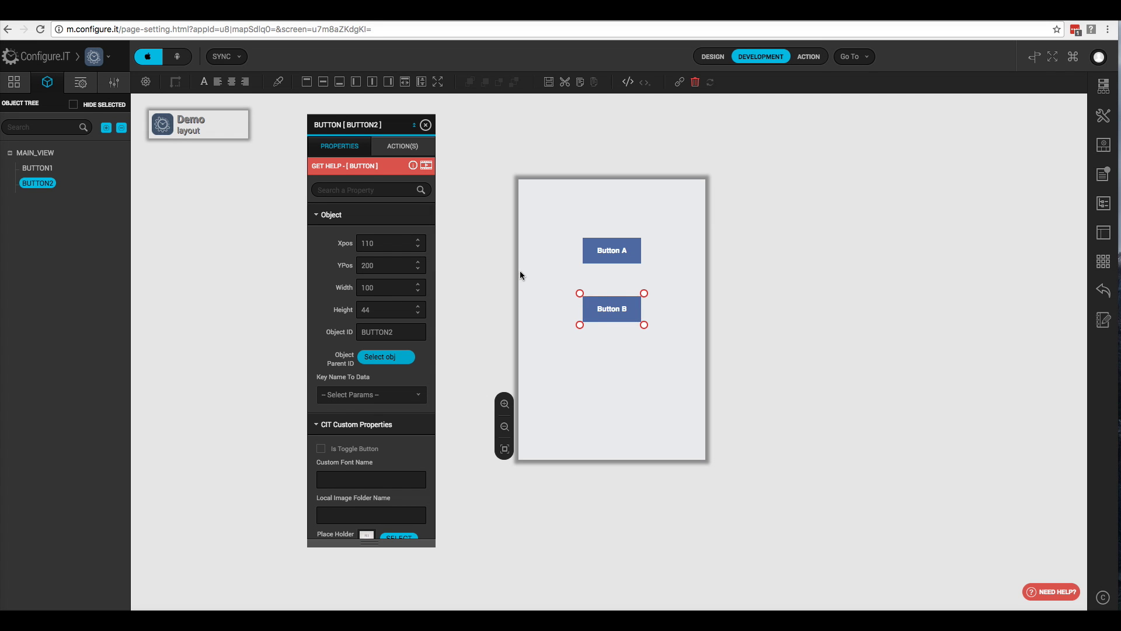
{"action": "left_click", "coordinate": [374, 191]}
{"action": "type", "text": "hide"}
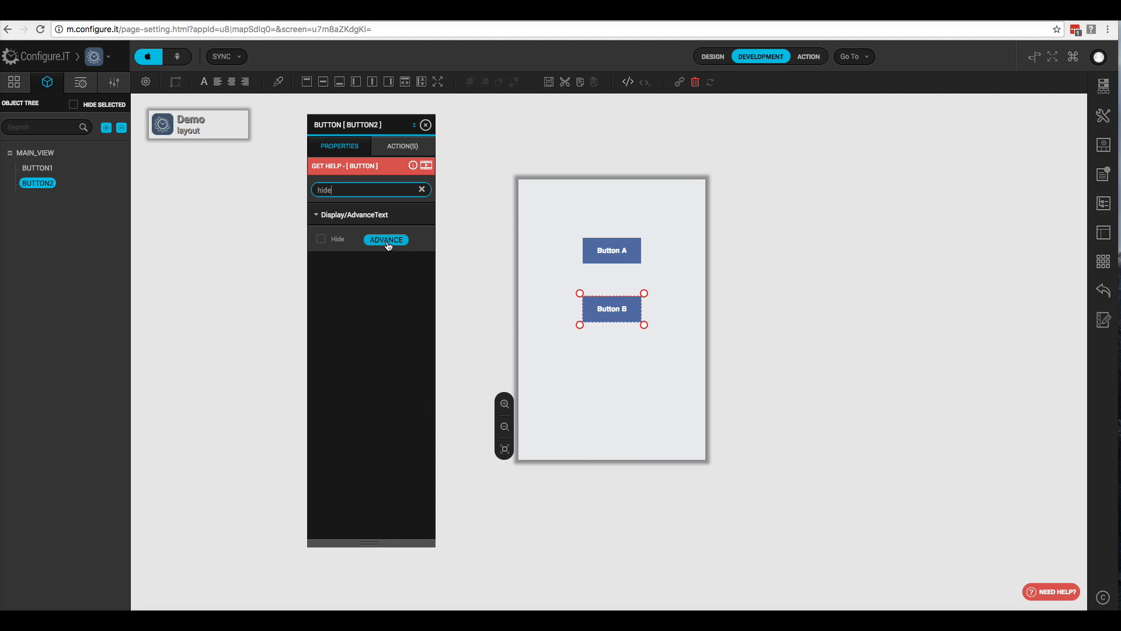
{"action": "left_click", "coordinate": [386, 240]}
{"action": "left_click", "coordinate": [497, 328]}
{"action": "left_click", "coordinate": [496, 409]}
{"action": "left_click", "coordinate": [530, 370]}
{"action": "left_click", "coordinate": [507, 371]}
{"action": "left_click", "coordinate": [509, 371]}
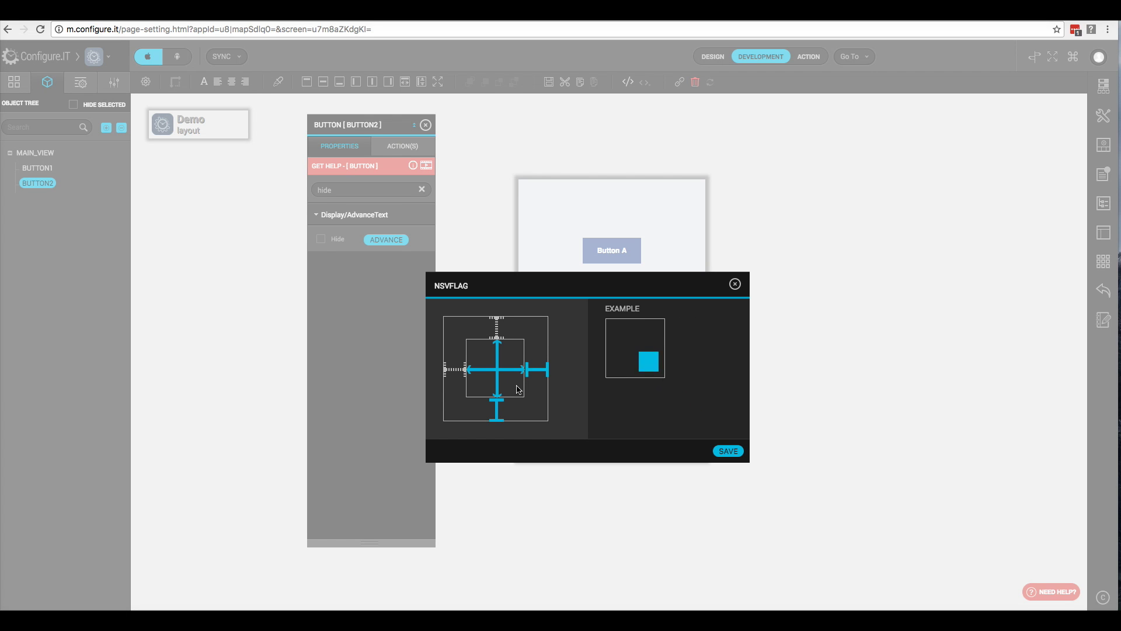
{"action": "left_click", "coordinate": [729, 450]}
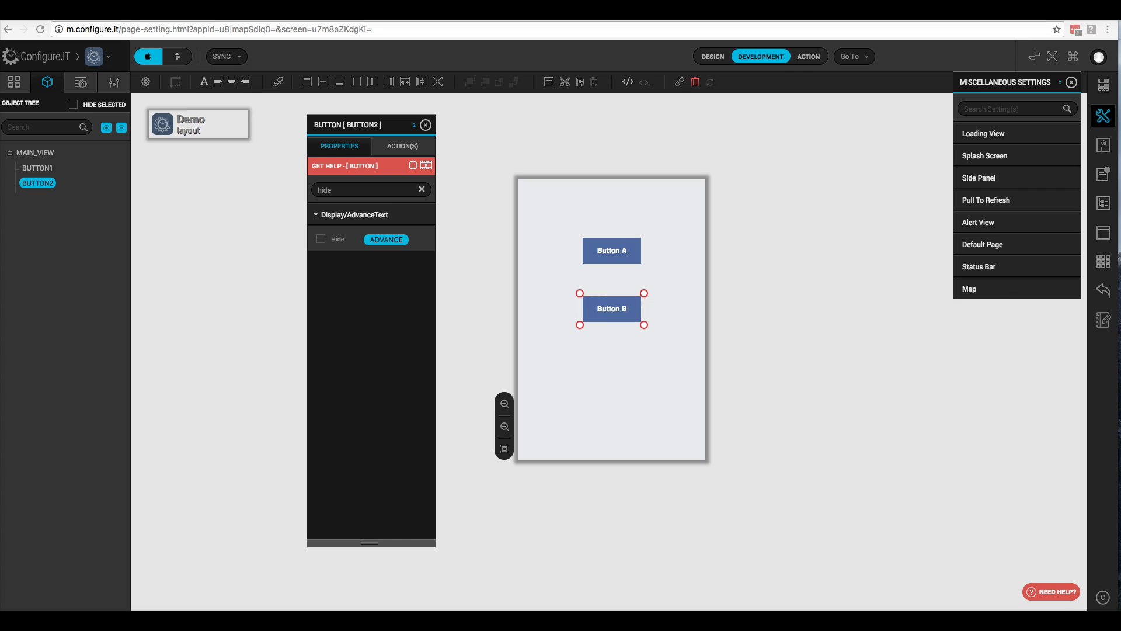
Step: Sync the layout screen from iOS to Android as a new screen and confirm the sync
{"action": "left_click", "coordinate": [239, 57]}
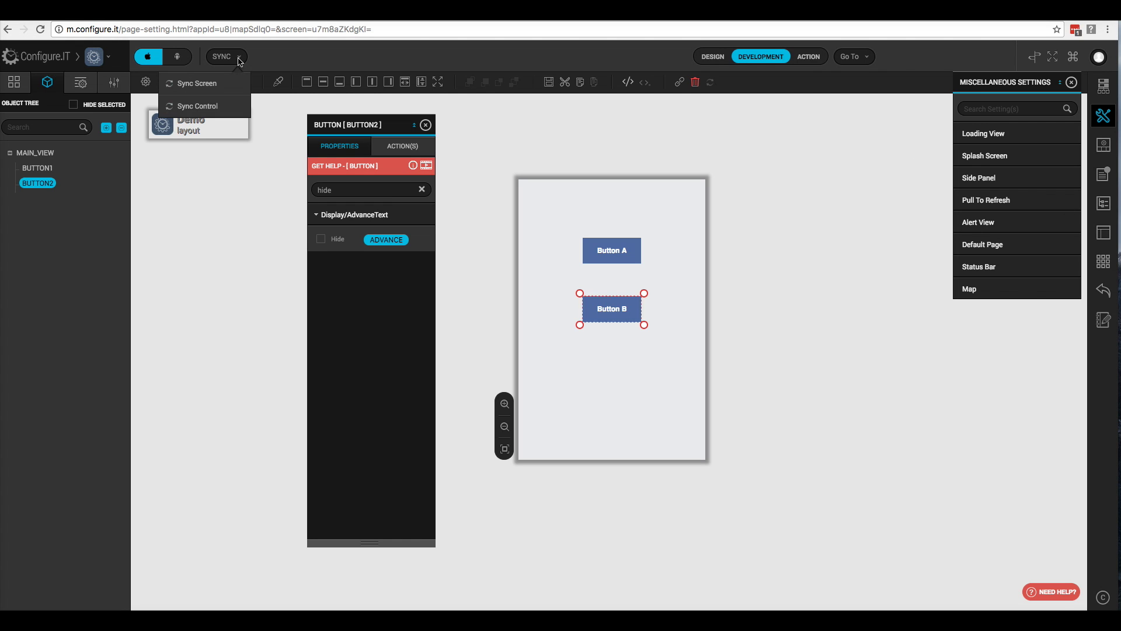
{"action": "left_click", "coordinate": [207, 86]}
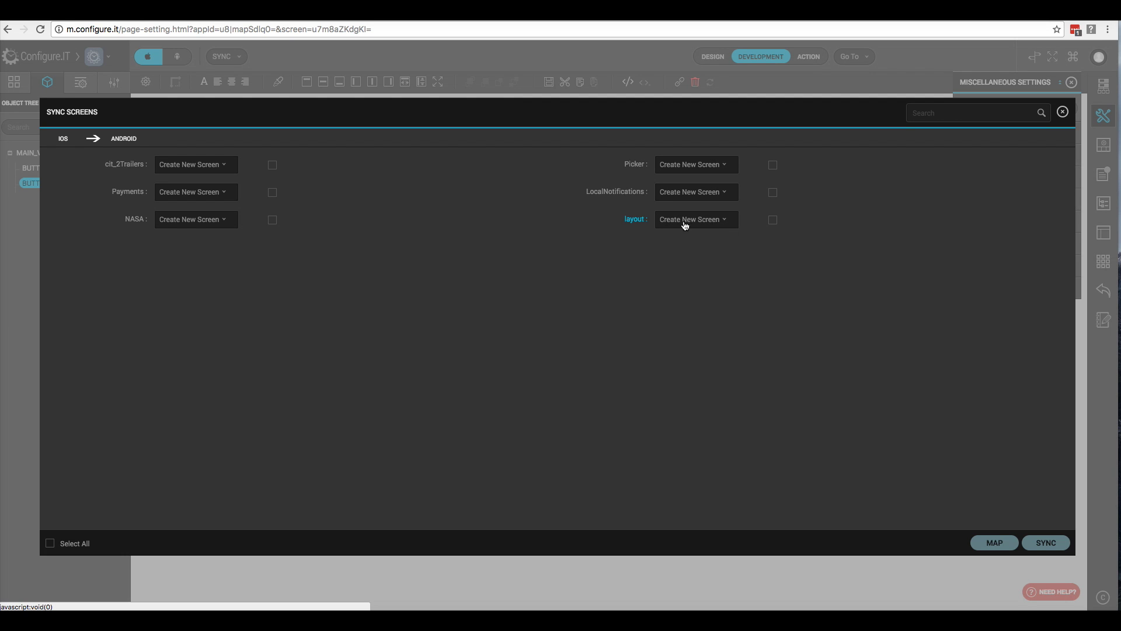
{"action": "left_click", "coordinate": [773, 222]}
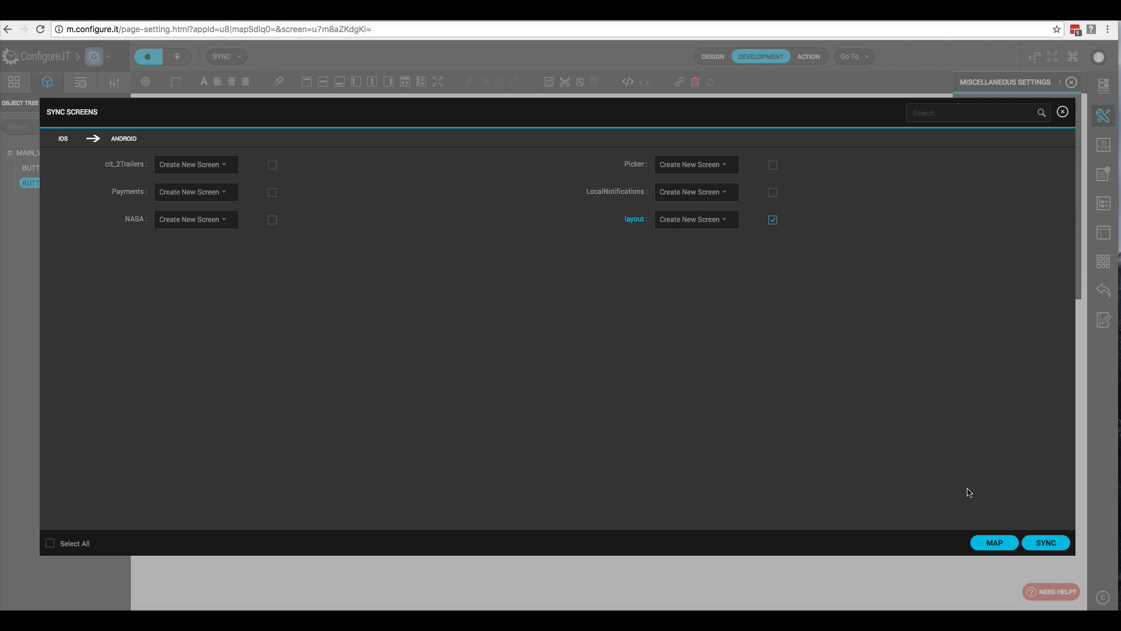
{"action": "left_click", "coordinate": [1047, 545]}
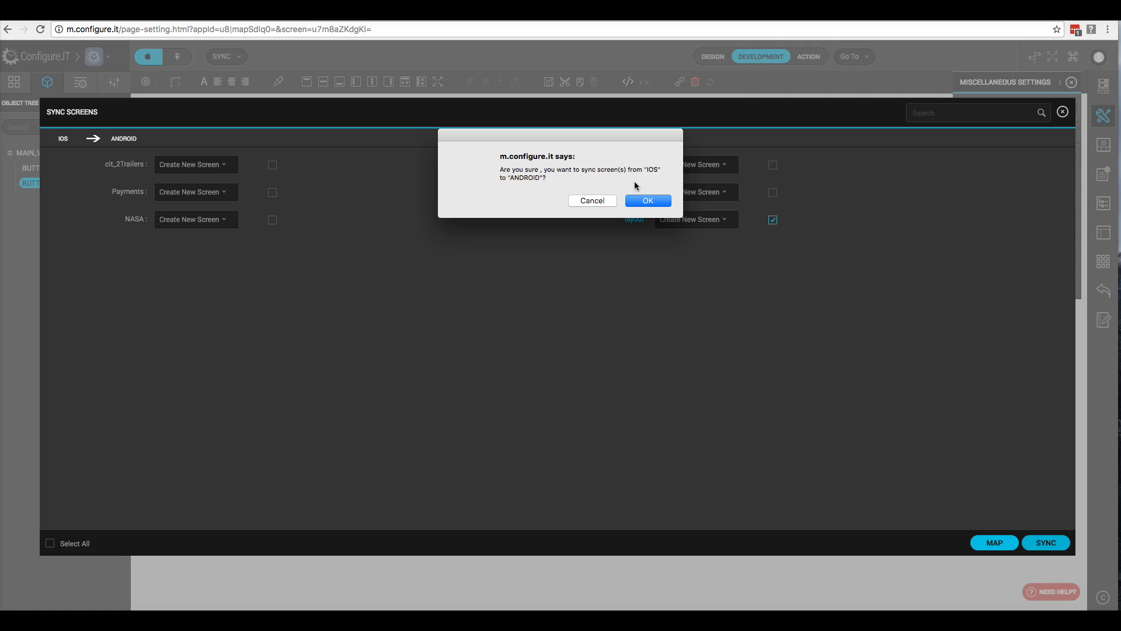
{"action": "left_click", "coordinate": [647, 202]}
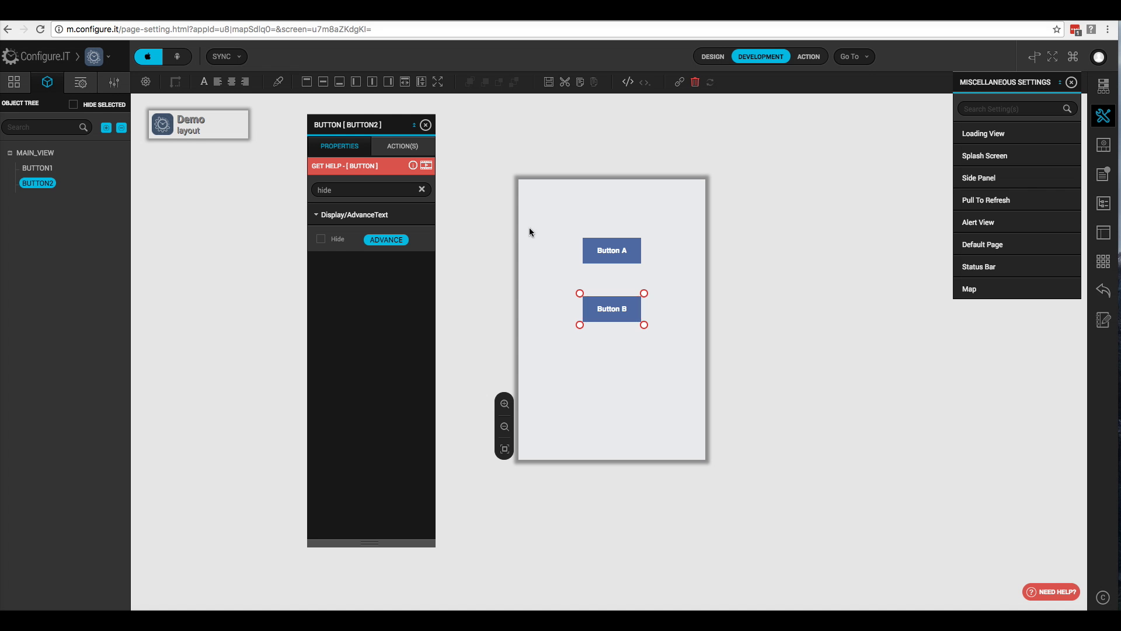
Step: Switch to the Android version of the screen, select Button A, and move its properties and Android layout settings apart
{"action": "left_click", "coordinate": [179, 60]}
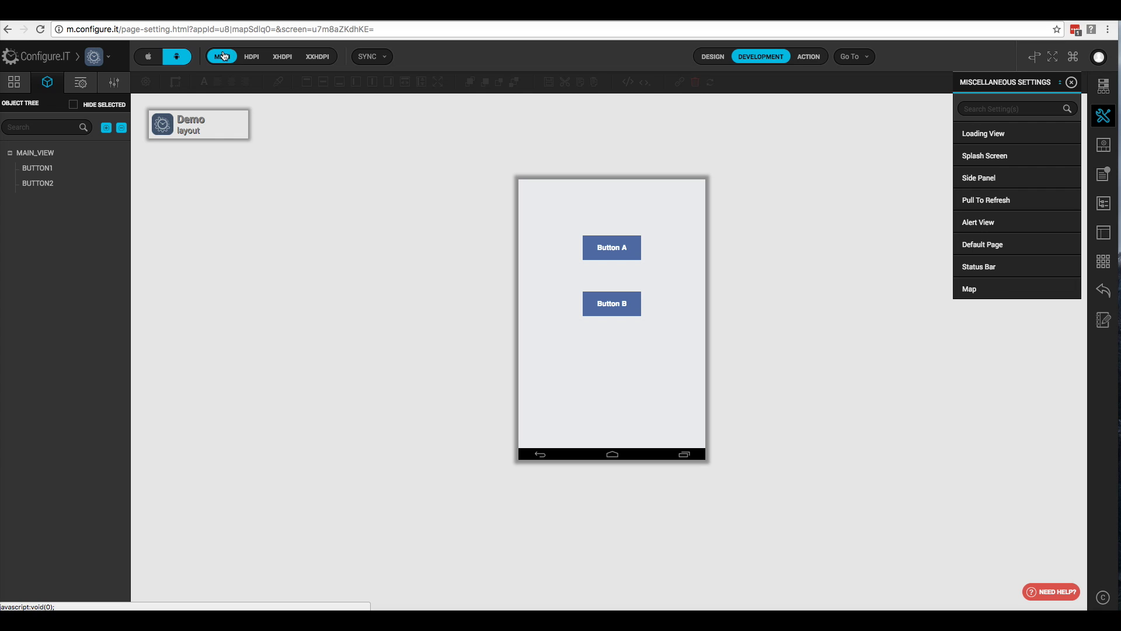
{"action": "left_click", "coordinate": [608, 253]}
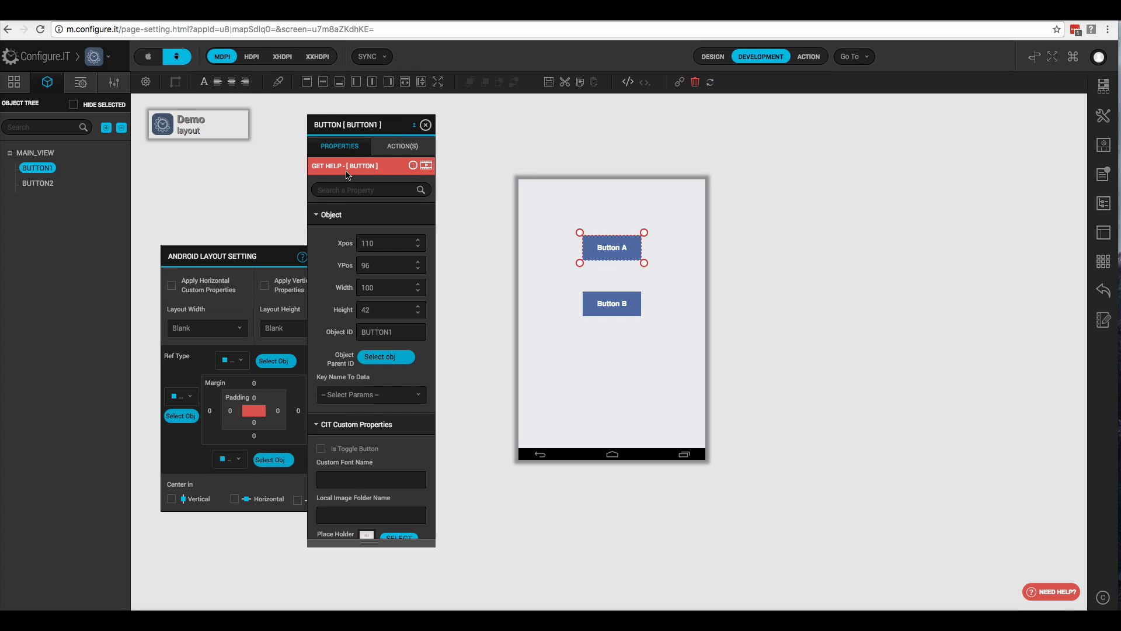
{"action": "left_click_drag", "start_coordinate": [362, 125], "coordinate": [881, 141]}
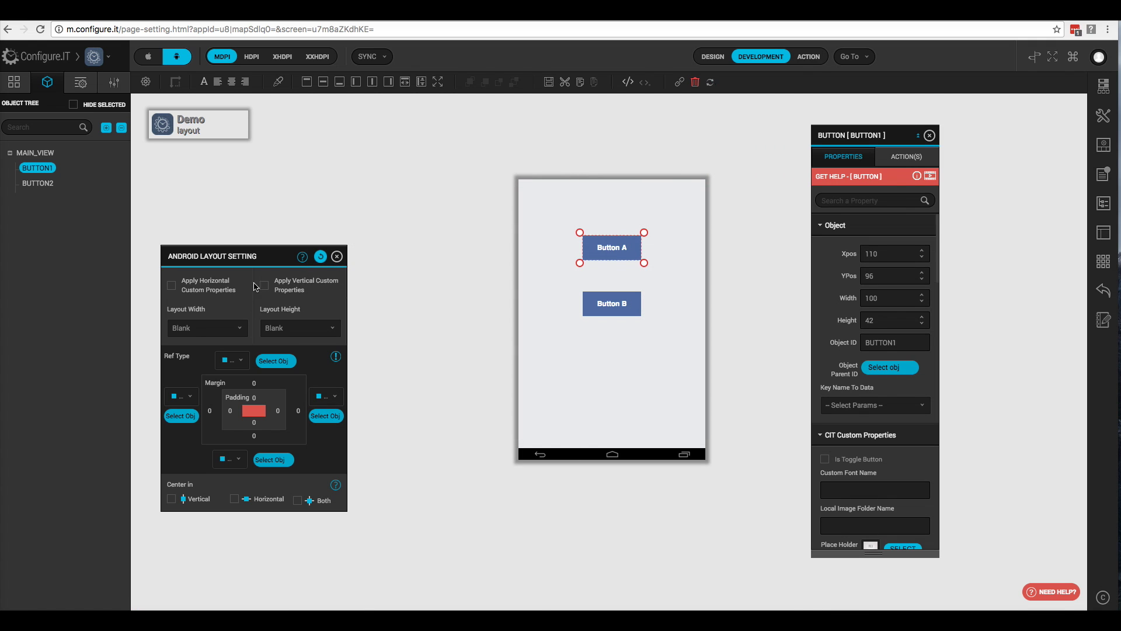
{"action": "left_click_drag", "start_coordinate": [273, 261], "coordinate": [400, 188]}
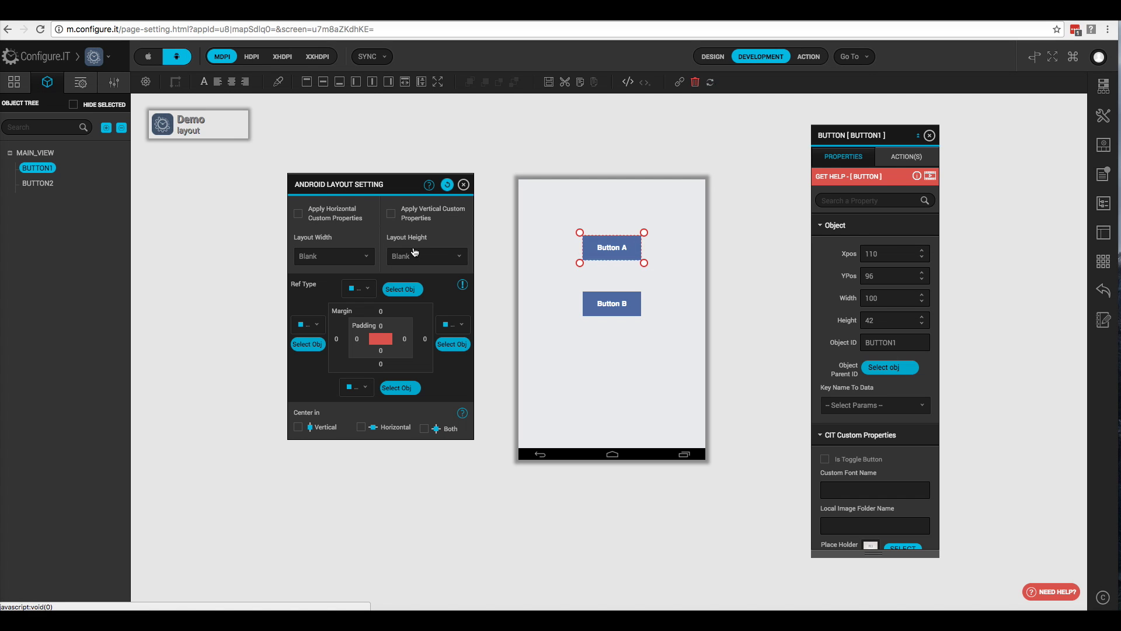
Step: Try wrap_content and match_parent as the layout width of Button A
{"action": "left_click", "coordinate": [368, 260]}
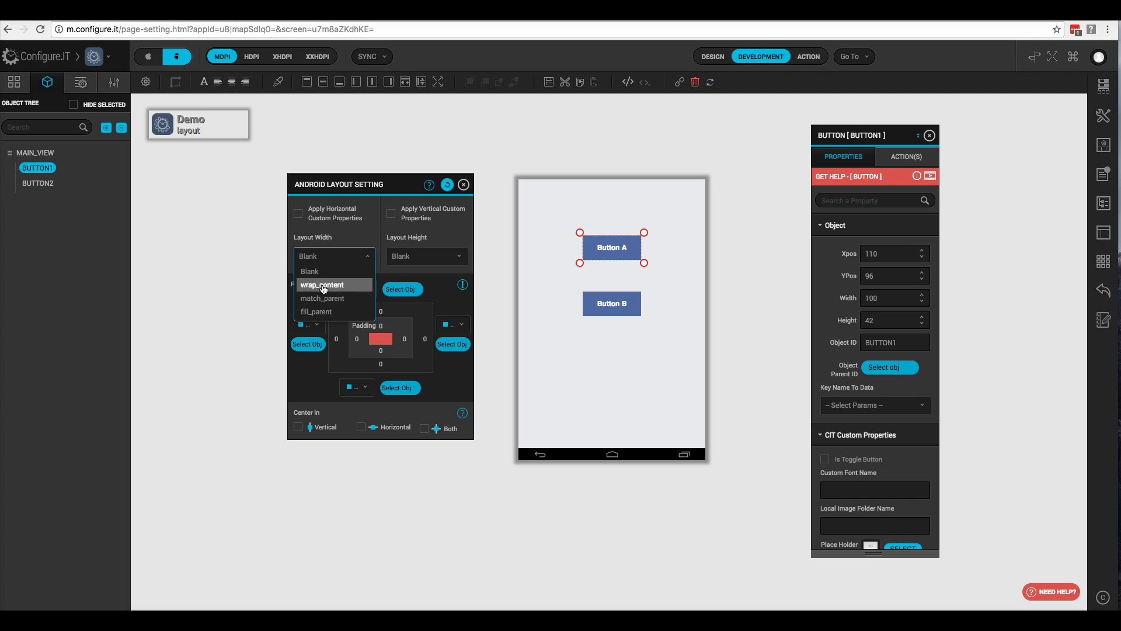
{"action": "left_click", "coordinate": [321, 284]}
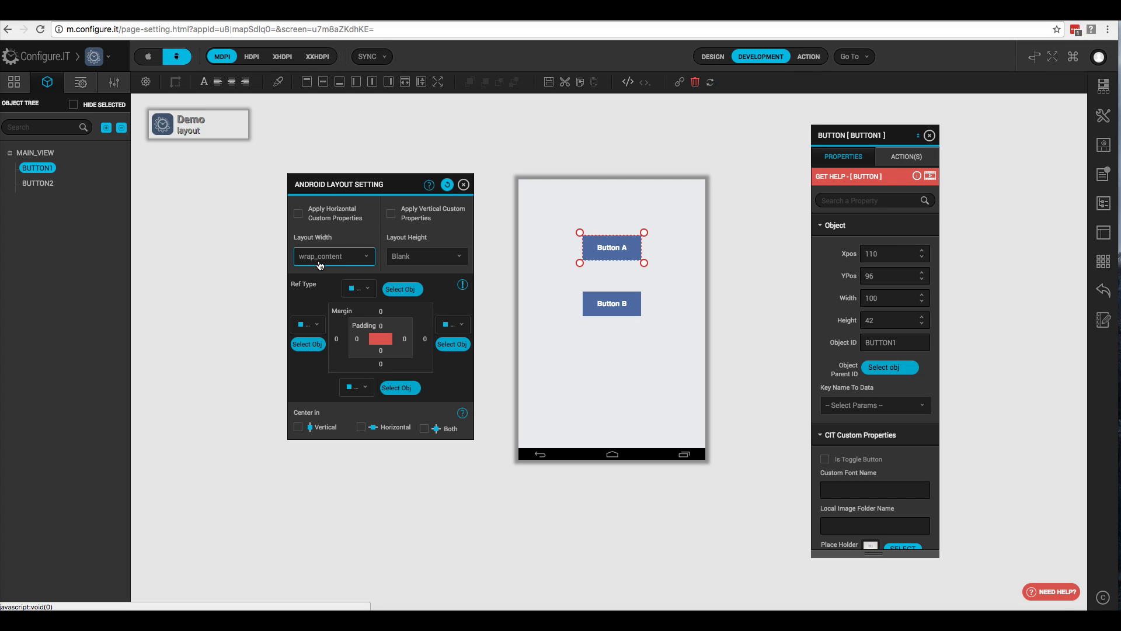
{"action": "left_click", "coordinate": [324, 266]}
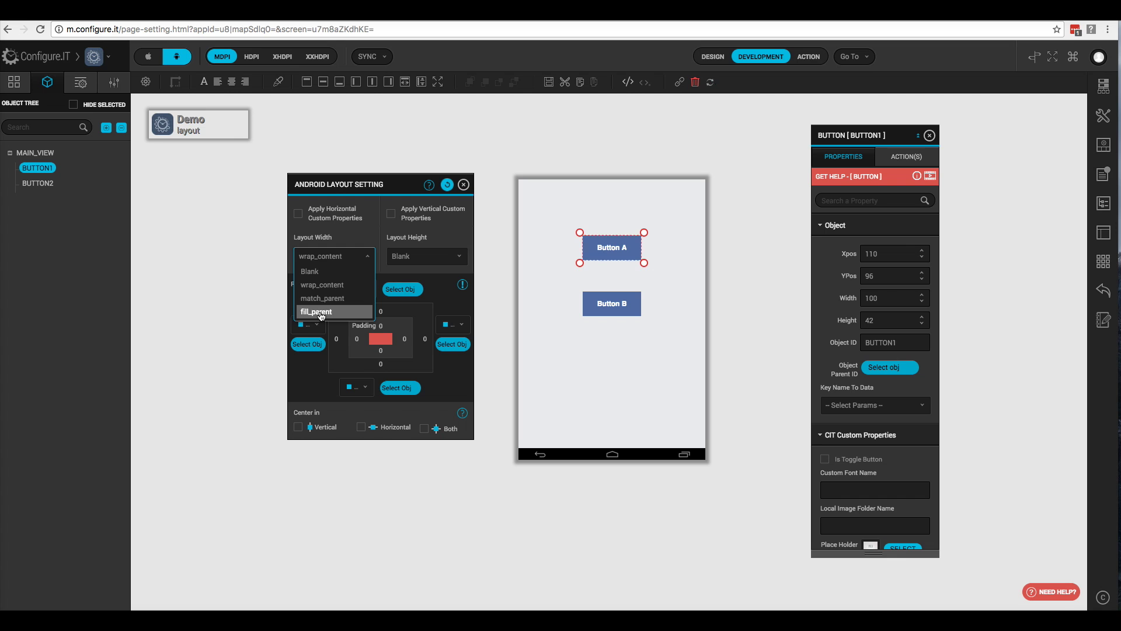
{"action": "left_click", "coordinate": [322, 297]}
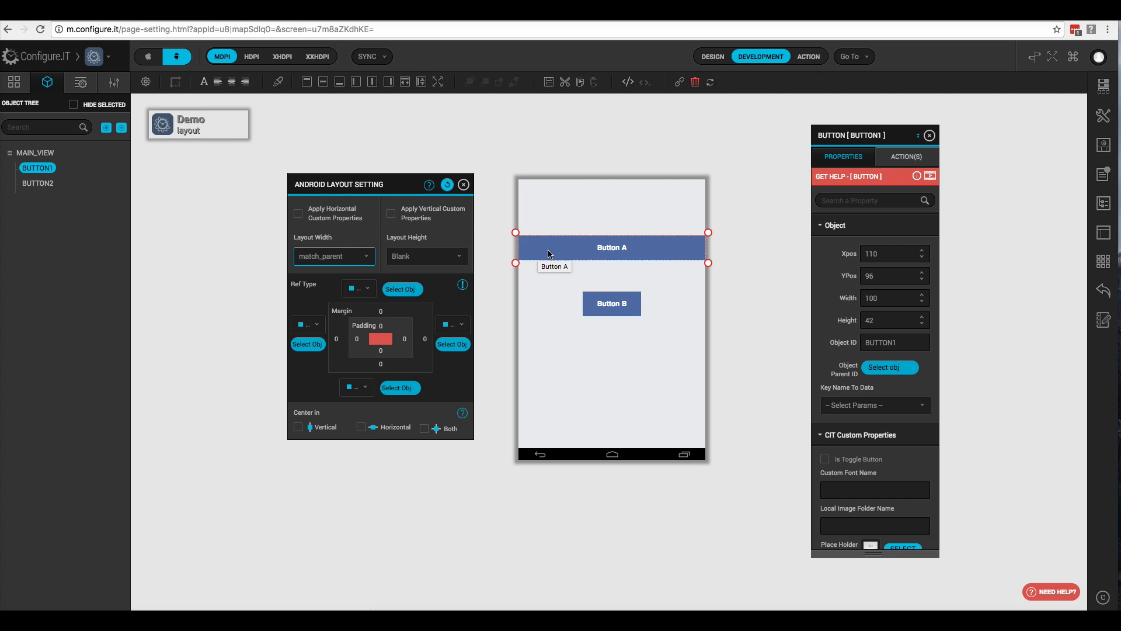
Step: Compare match_parent with fill_parent for Button A's layout width, and leave it on fill_parent
{"action": "left_click", "coordinate": [619, 252]}
{"action": "left_click", "coordinate": [361, 258]}
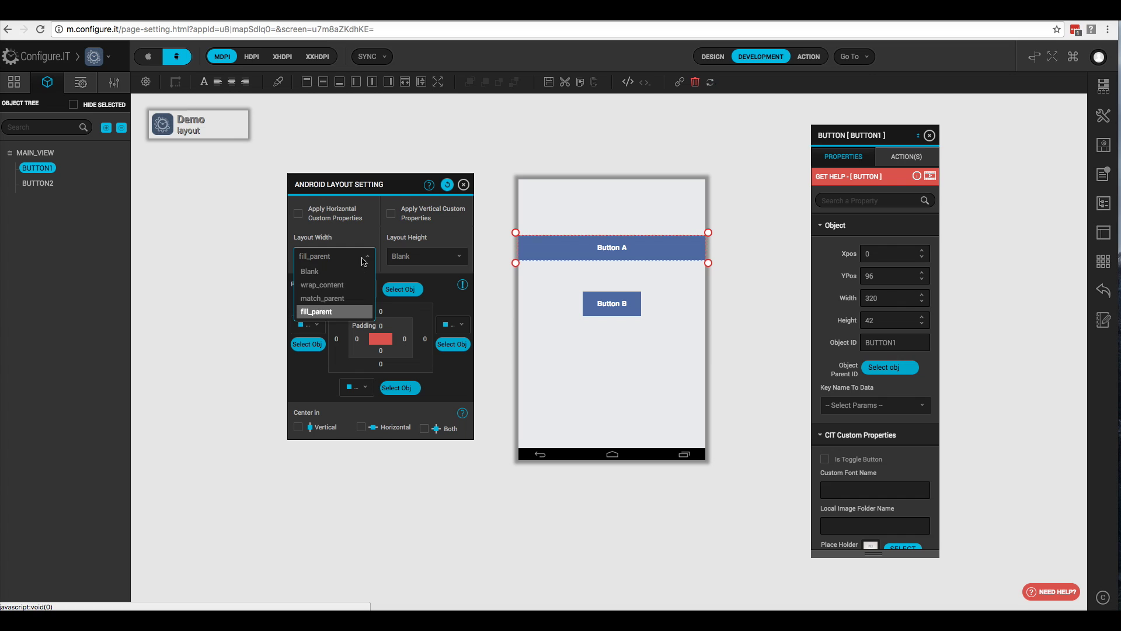
{"action": "left_click", "coordinate": [338, 305]}
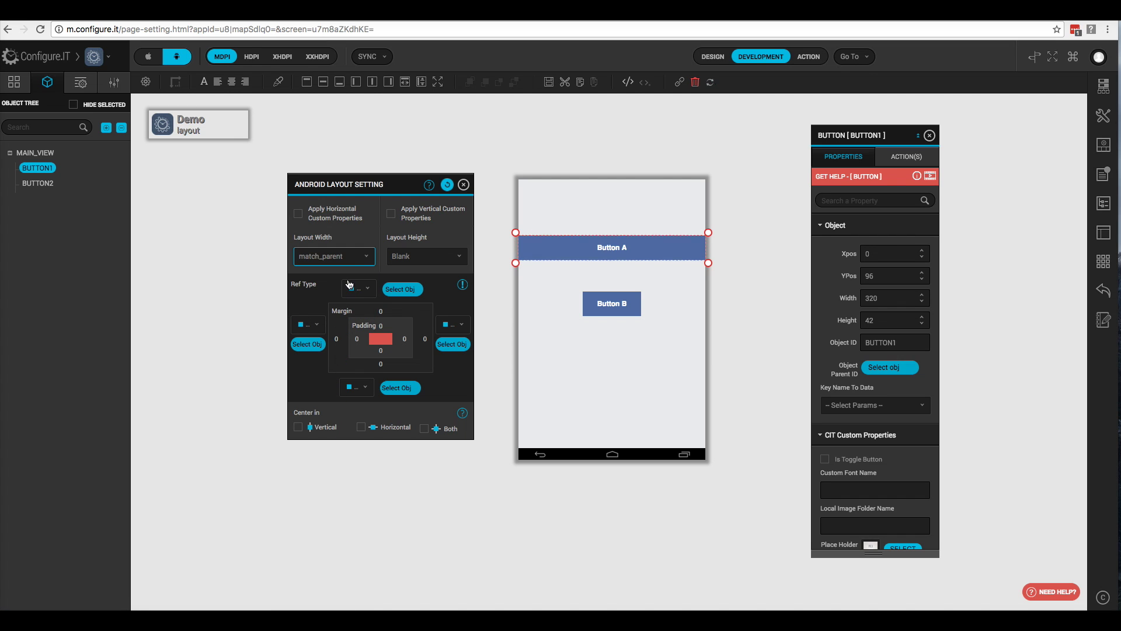
{"action": "left_click", "coordinate": [366, 260]}
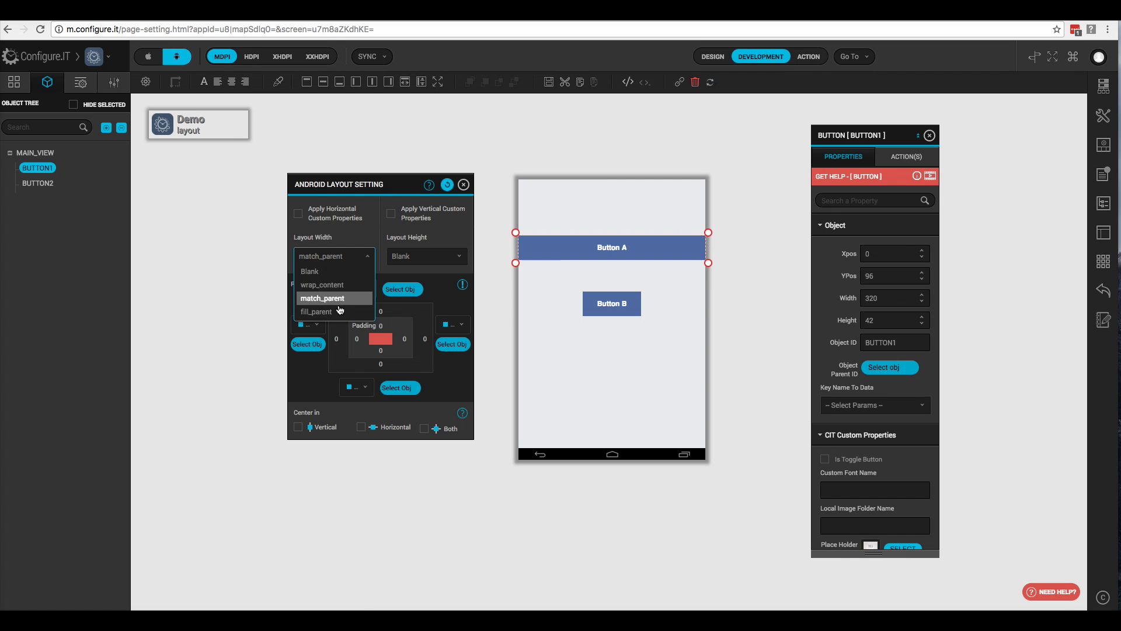
{"action": "left_click", "coordinate": [336, 316]}
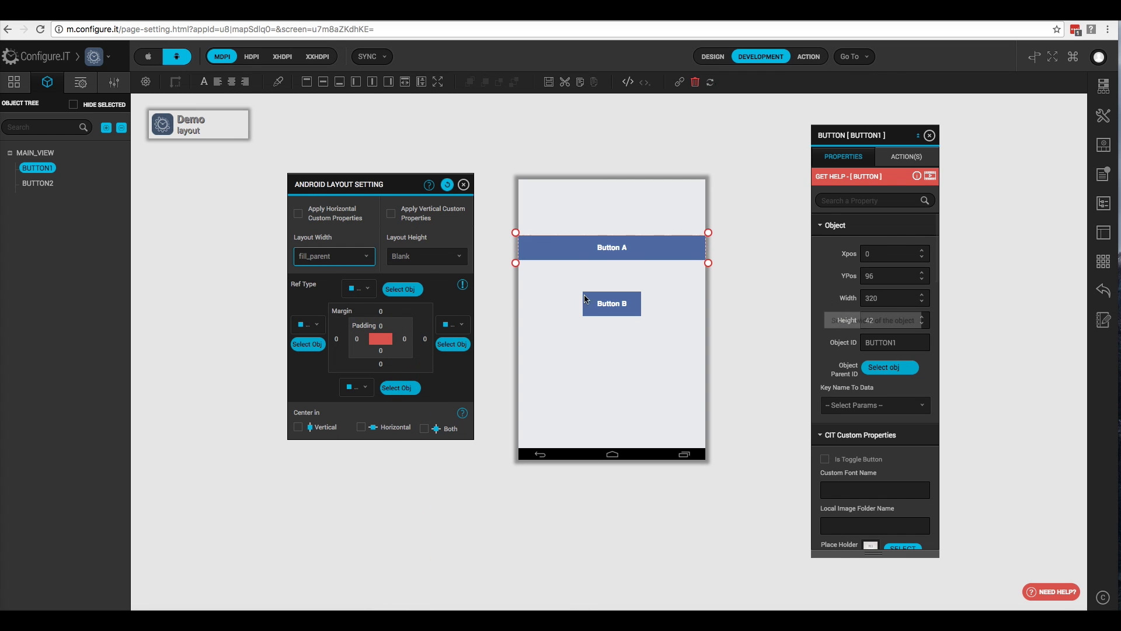
Step: Try wrap_content as Button A's layout width, and set its width to 100 and X position to 110
{"action": "left_click", "coordinate": [368, 262]}
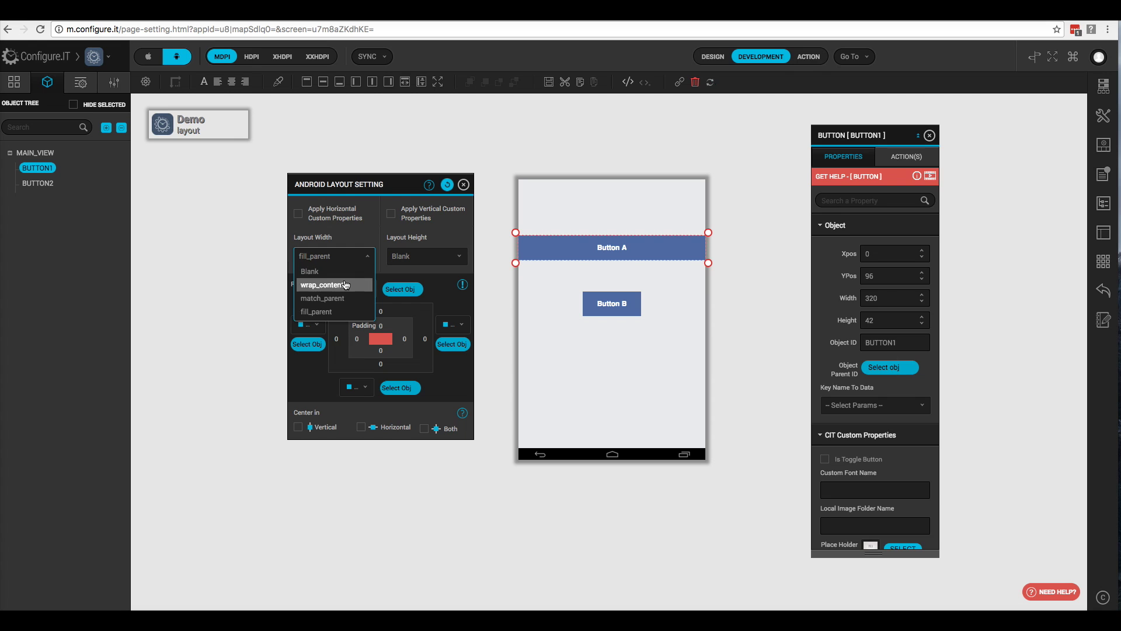
{"action": "left_click", "coordinate": [345, 288]}
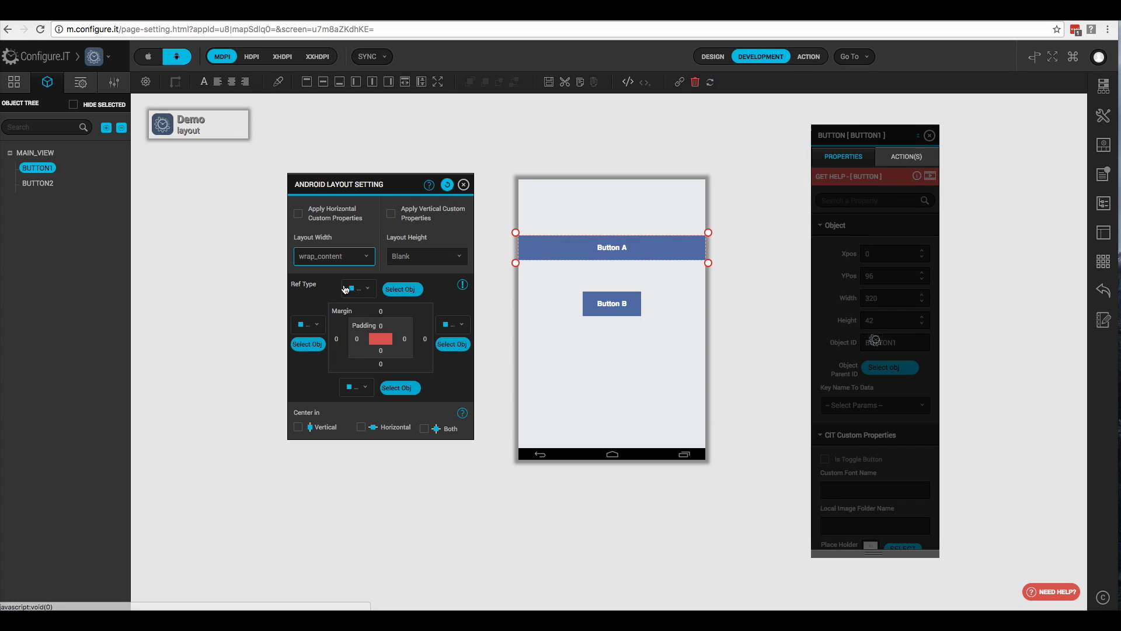
{"action": "double_click", "coordinate": [896, 298]}
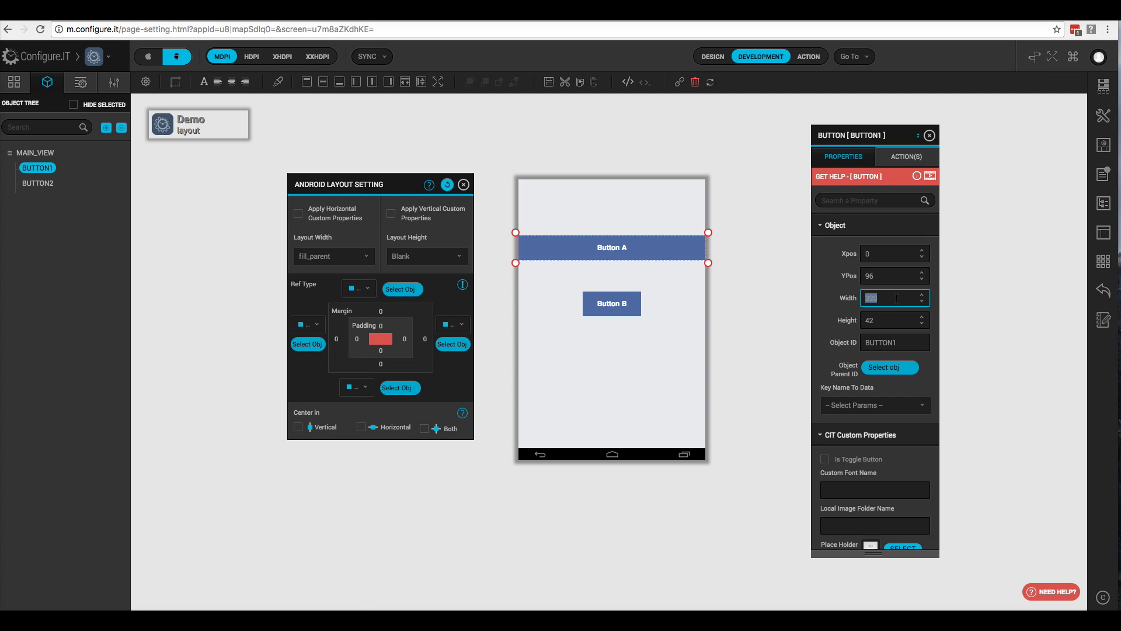
{"action": "type", "text": "100"}
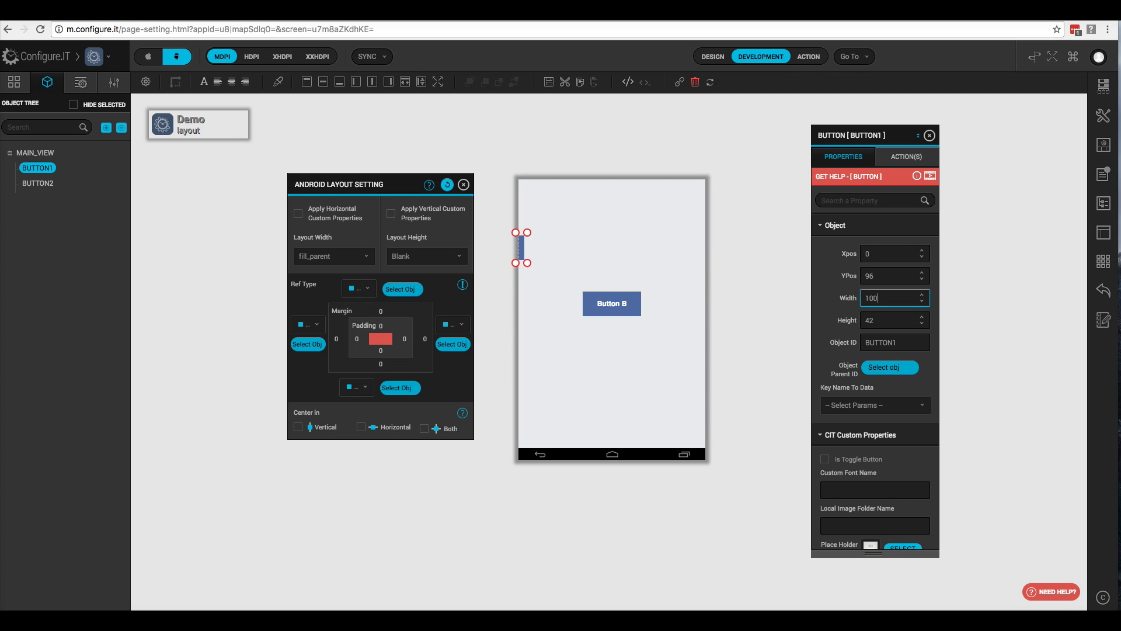
{"action": "double_click", "coordinate": [888, 276]}
{"action": "double_click", "coordinate": [886, 255]}
{"action": "type", "text": "110"}
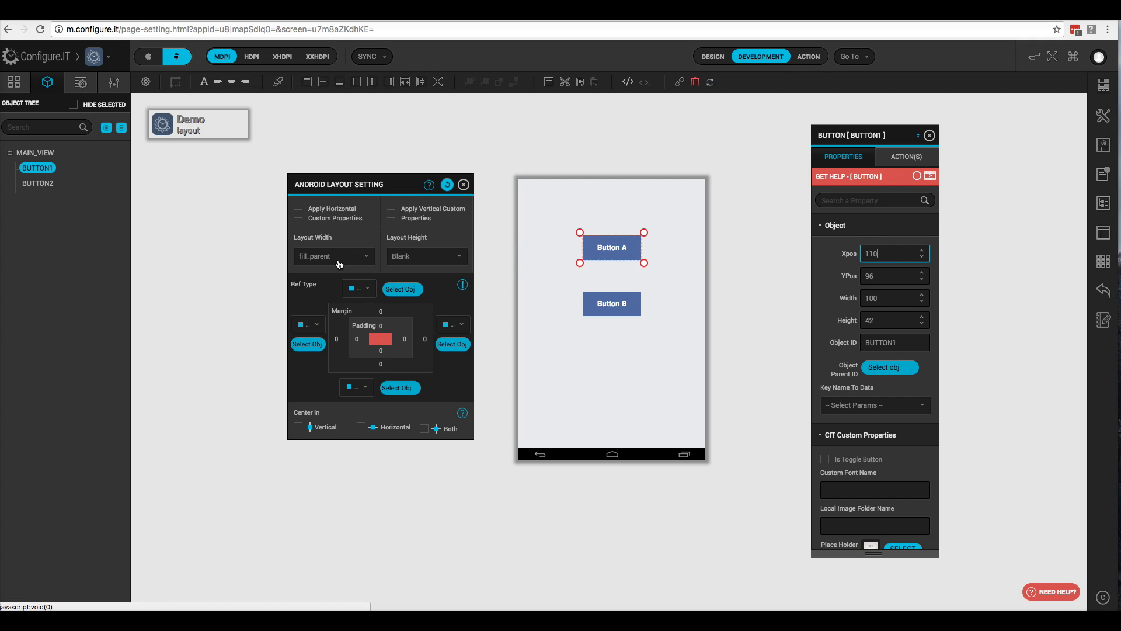
Step: Try fill_parent again as Button A's layout width, and return that setting to Blank
{"action": "left_click", "coordinate": [364, 258]}
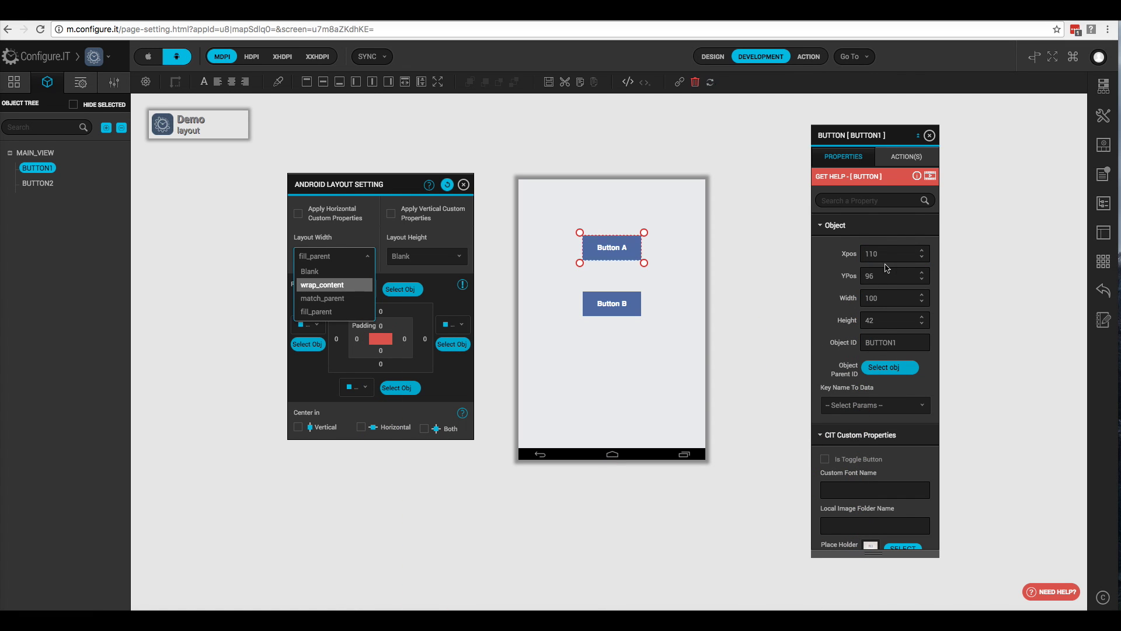
{"action": "left_click", "coordinate": [327, 312]}
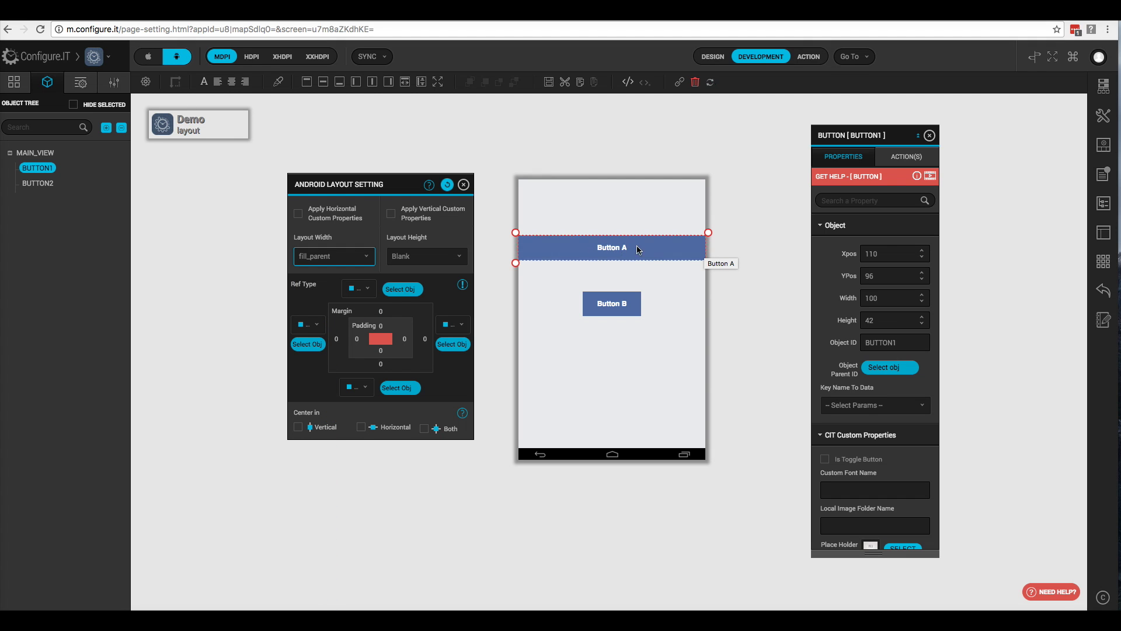
{"action": "left_click", "coordinate": [654, 251]}
{"action": "left_click", "coordinate": [876, 299]}
{"action": "left_click", "coordinate": [364, 260]}
{"action": "left_click", "coordinate": [333, 273]}
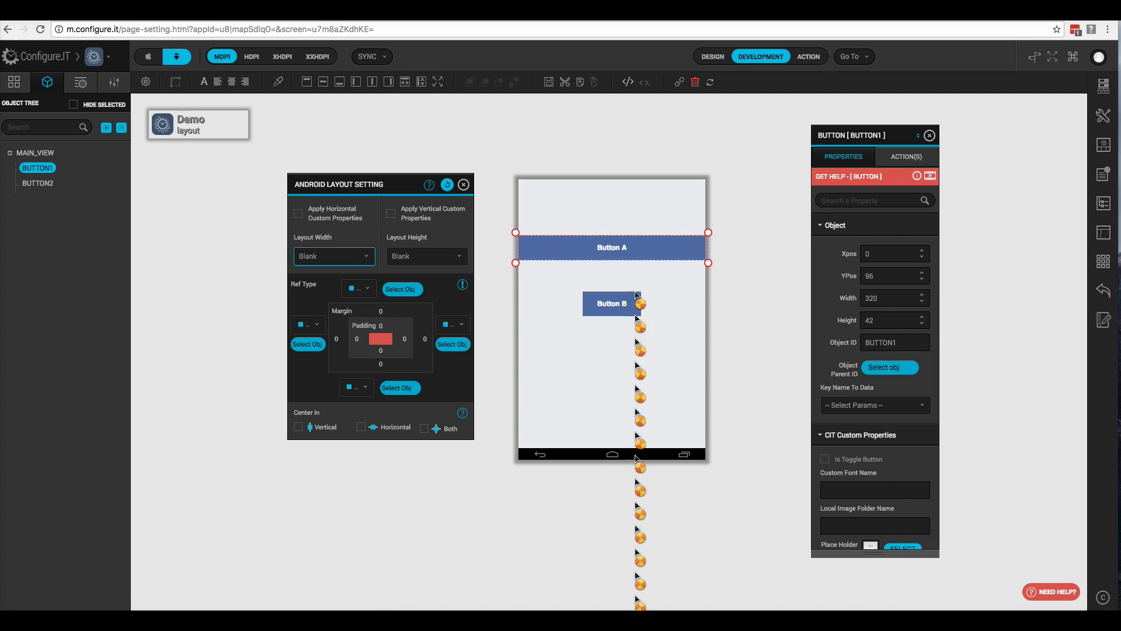
Step: Set Button A's width to 100, its Y position to 100 and its X position to 110
{"action": "double_click", "coordinate": [894, 295]}
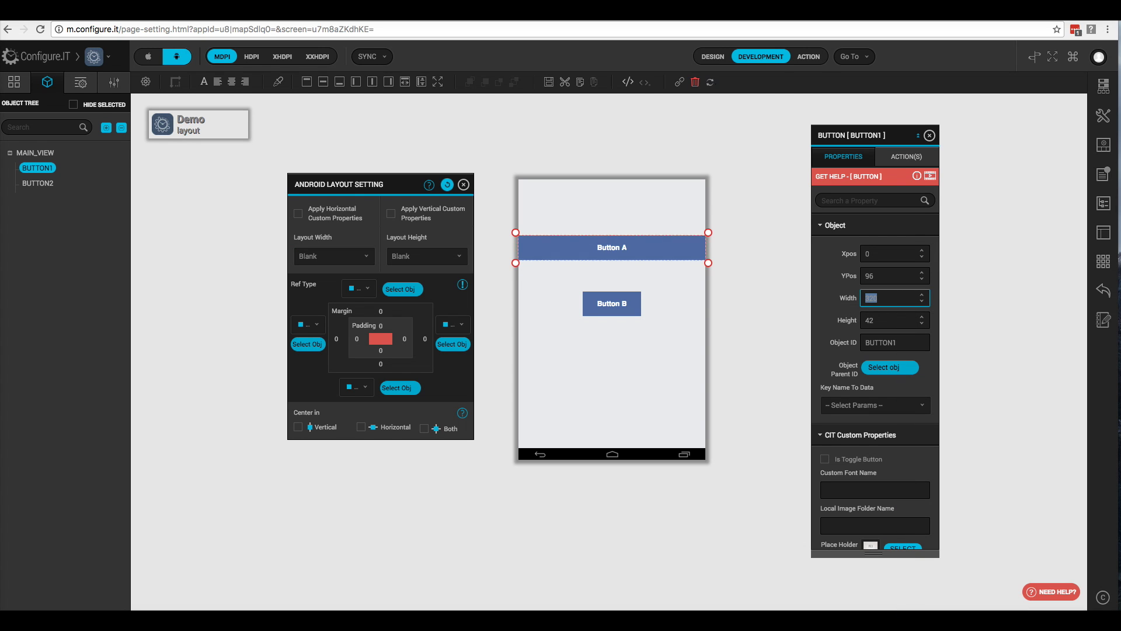
{"action": "type", "text": "100"}
{"action": "key", "text": "shift+Tab"}
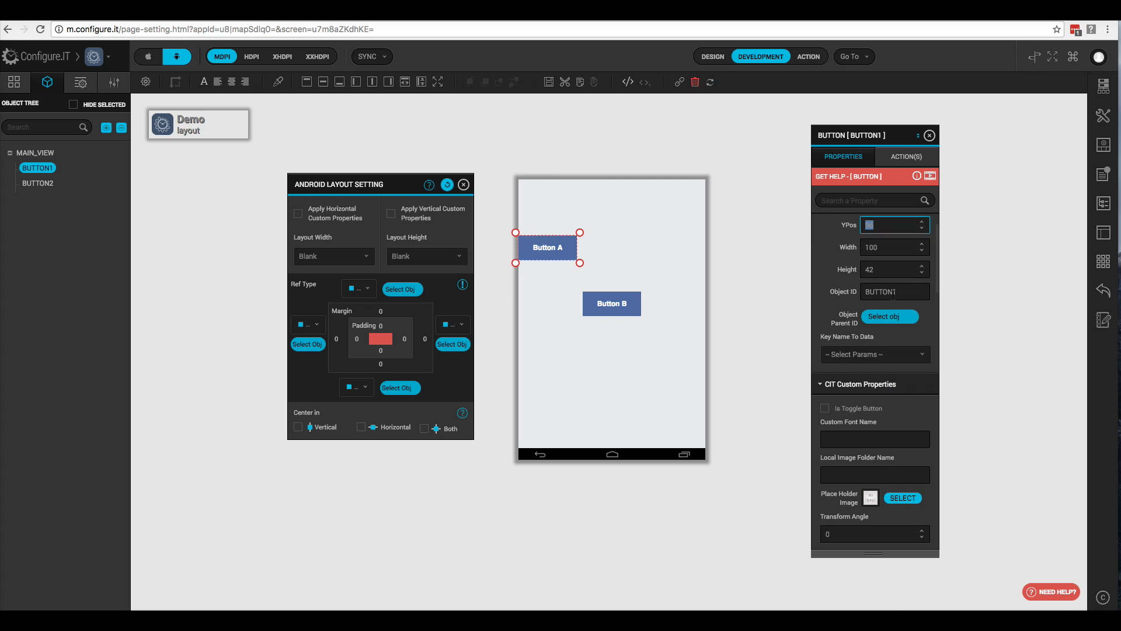
{"action": "type", "text": "100"}
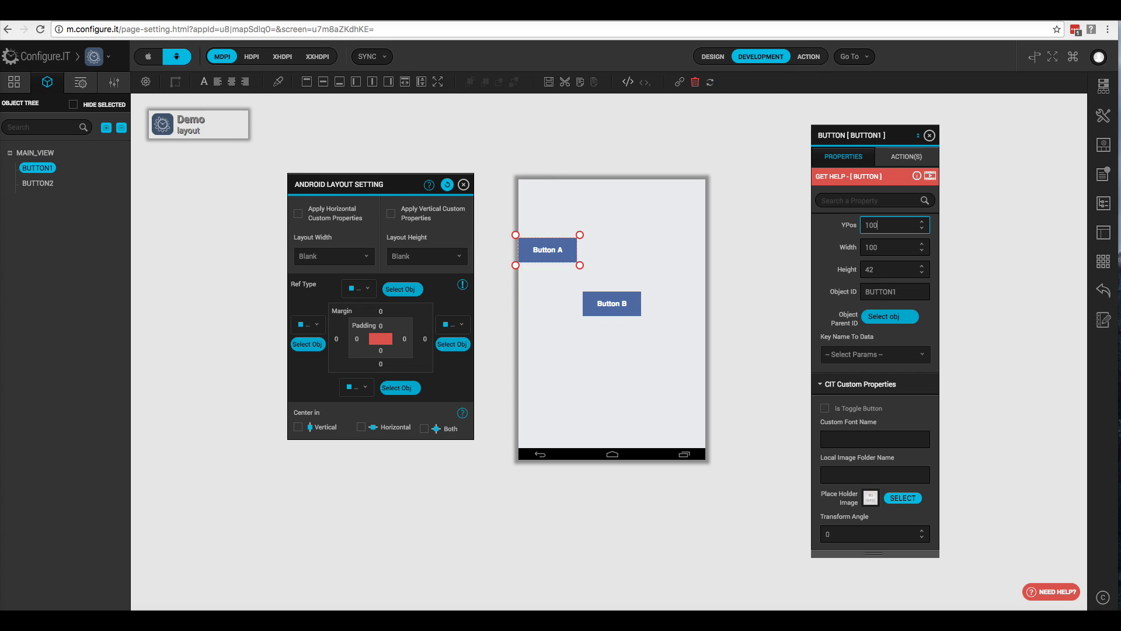
{"action": "scroll", "coordinate": [870, 261], "scroll_direction": "up", "scroll_amount": 1}
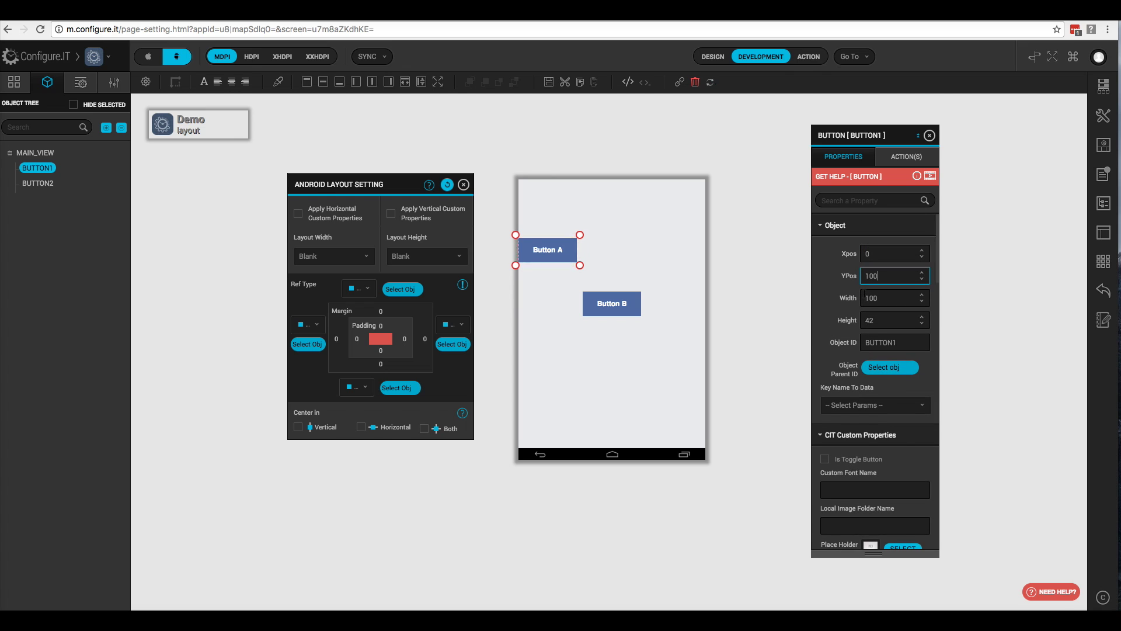
{"action": "left_click", "coordinate": [874, 251]}
{"action": "type", "text": "110"}
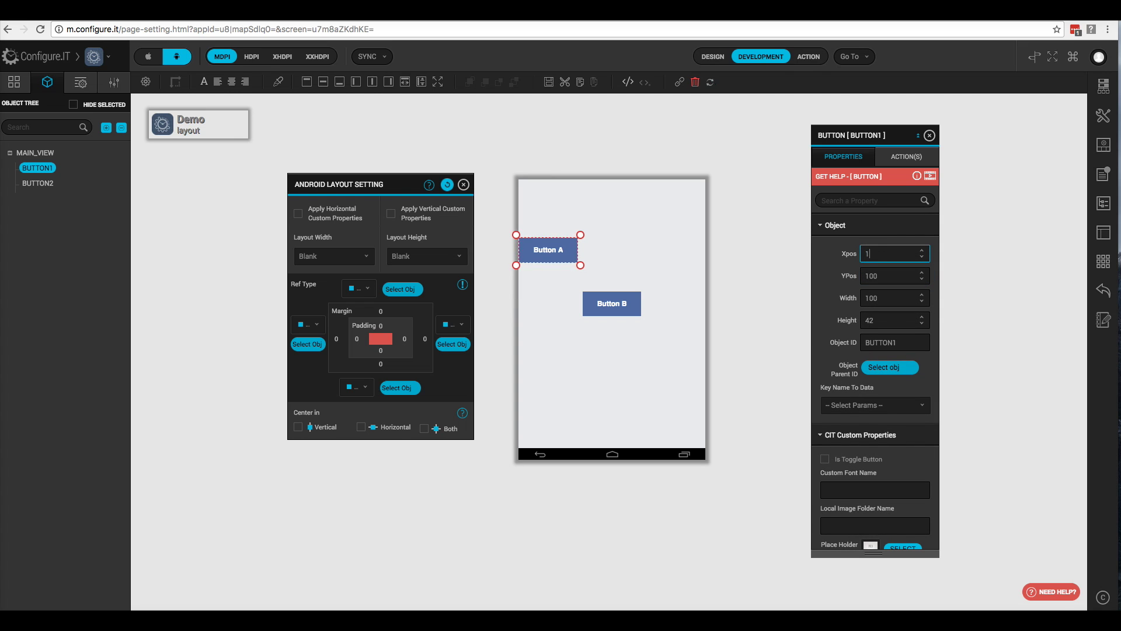
Step: Try match_parent as Button A's layout height, and return that setting to Blank
{"action": "left_click", "coordinate": [421, 259]}
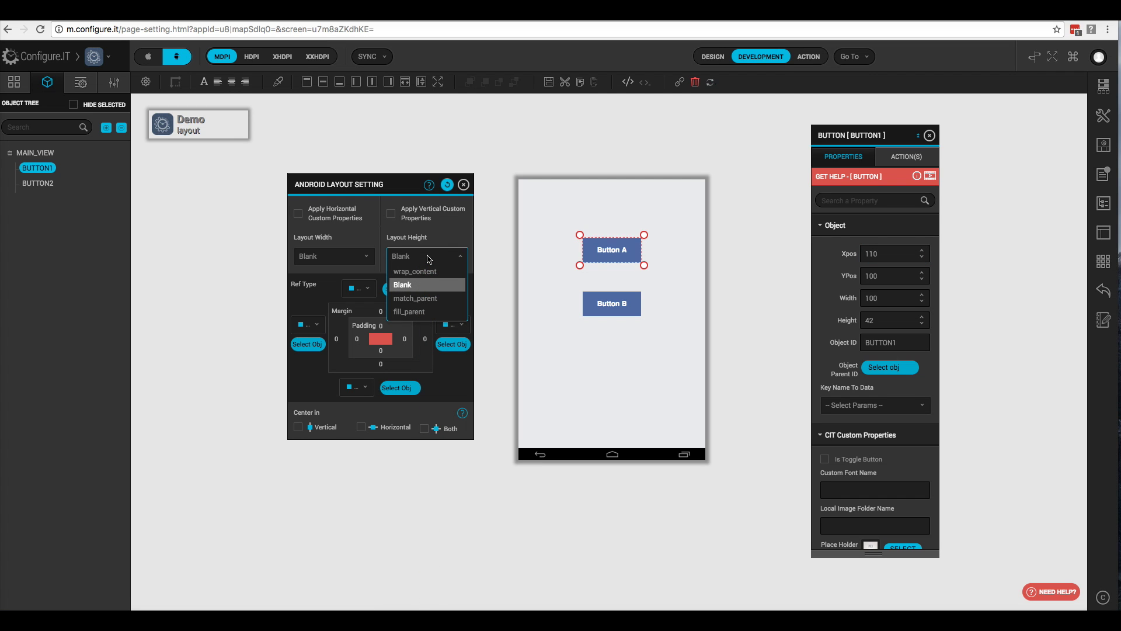
{"action": "left_click", "coordinate": [415, 299]}
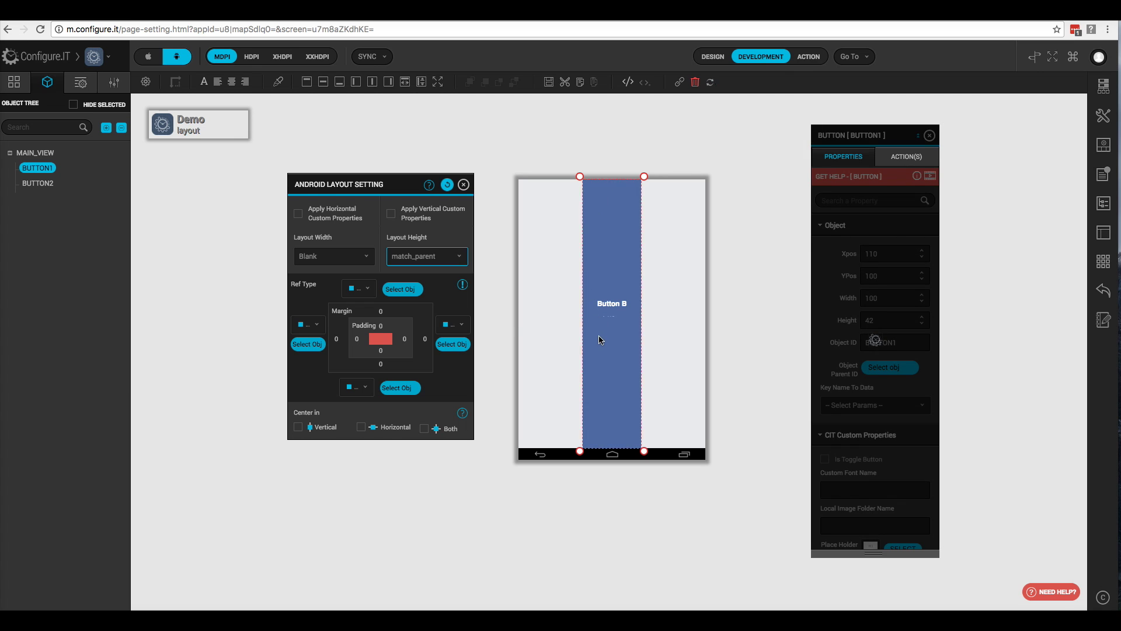
{"action": "left_click", "coordinate": [445, 261]}
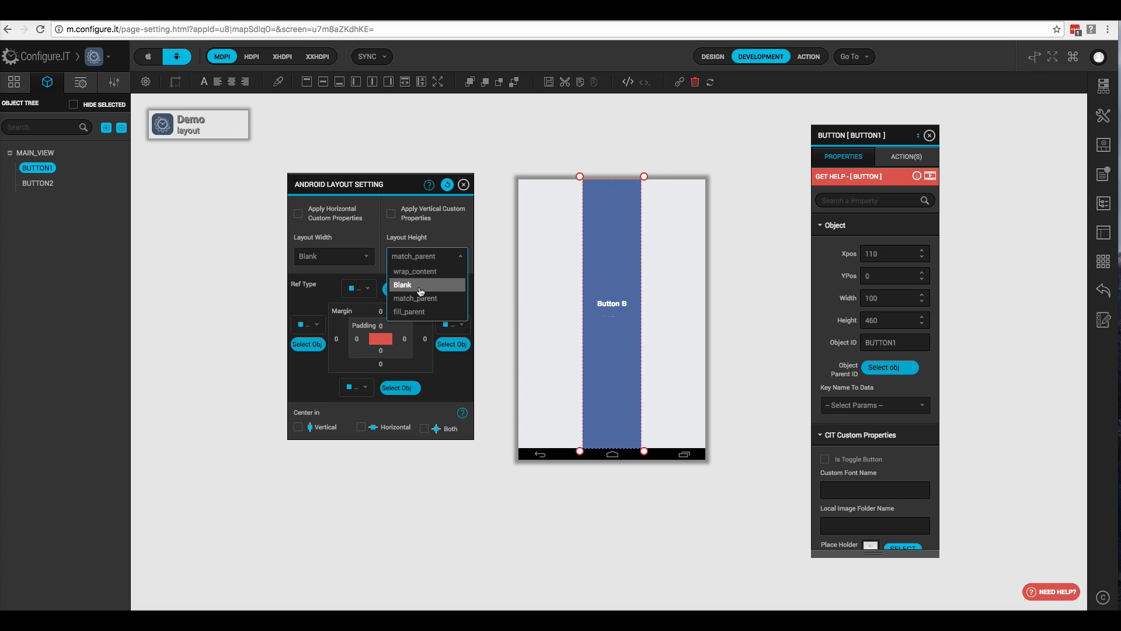
{"action": "left_click", "coordinate": [417, 290]}
Step: Set Button A's Y position to 100 and its height to 44
{"action": "double_click", "coordinate": [872, 254]}
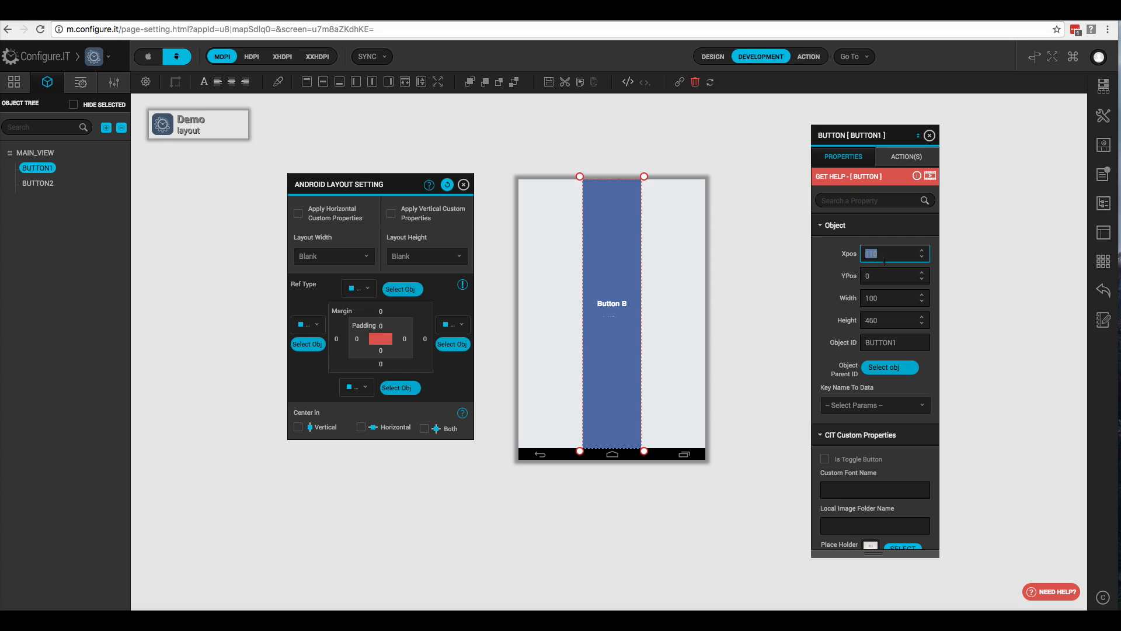
{"action": "key", "text": "Tab"}
{"action": "type", "text": "100"}
{"action": "key", "text": "Tab"}
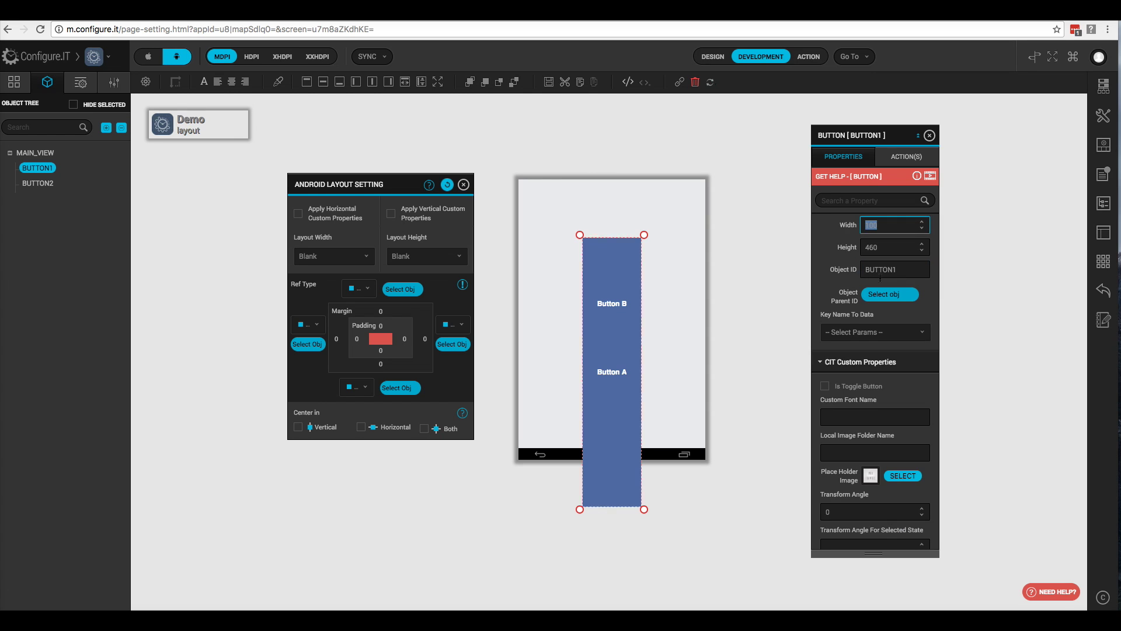
{"action": "key", "text": "Tab"}
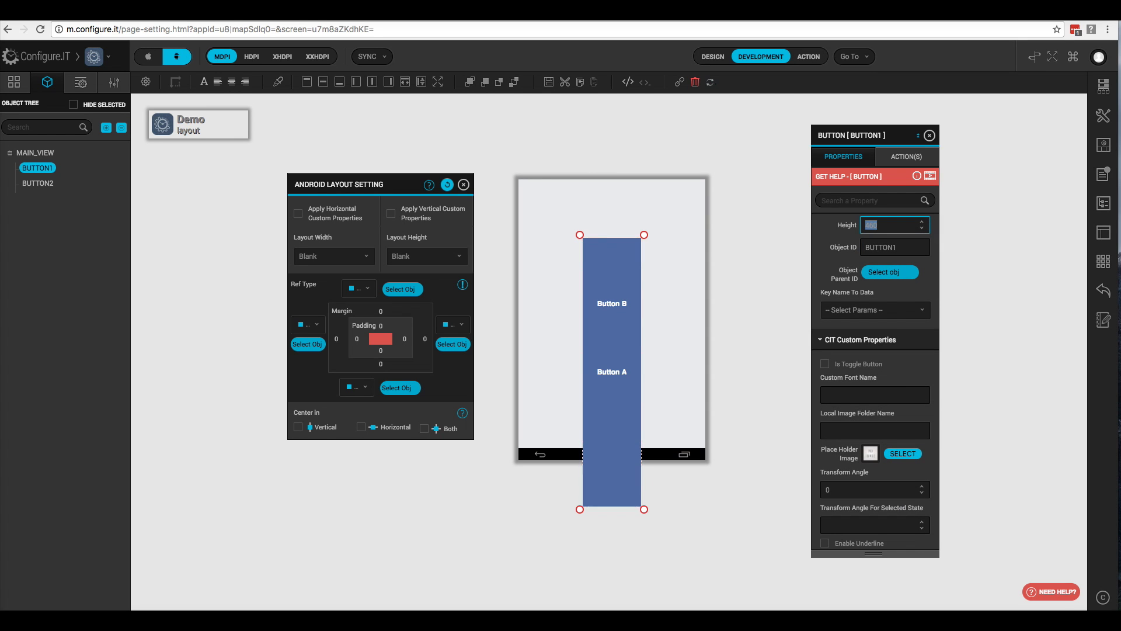
{"action": "type", "text": "44"}
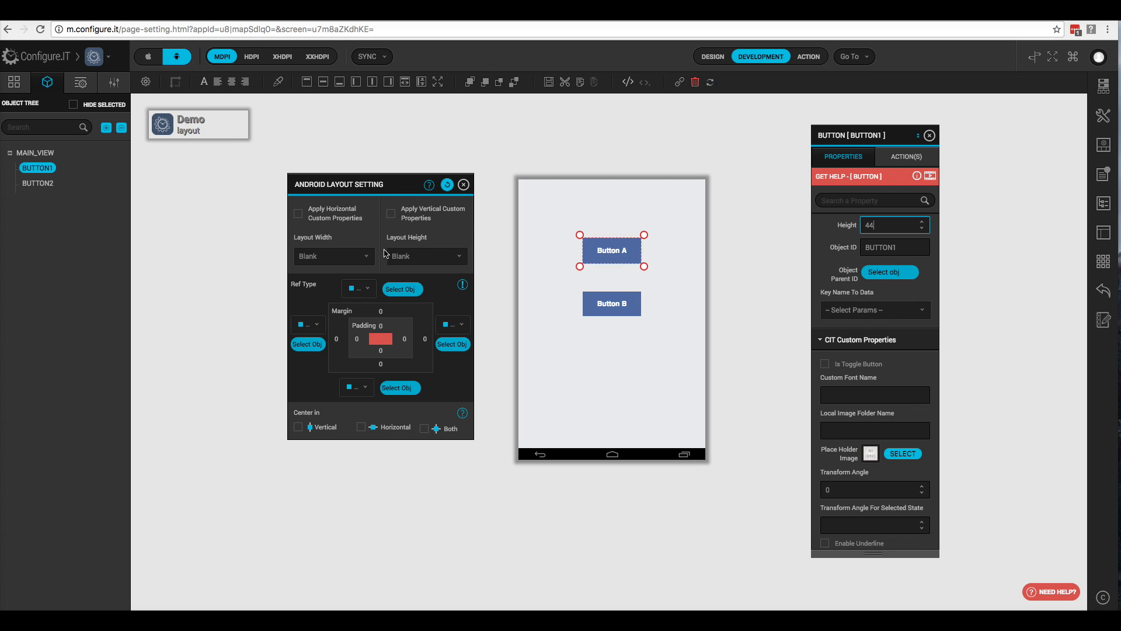
Step: Try alignParentTop as Button A's top reference type, keeping its layout width Blank
{"action": "left_click", "coordinate": [368, 259]}
{"action": "left_click", "coordinate": [368, 260]}
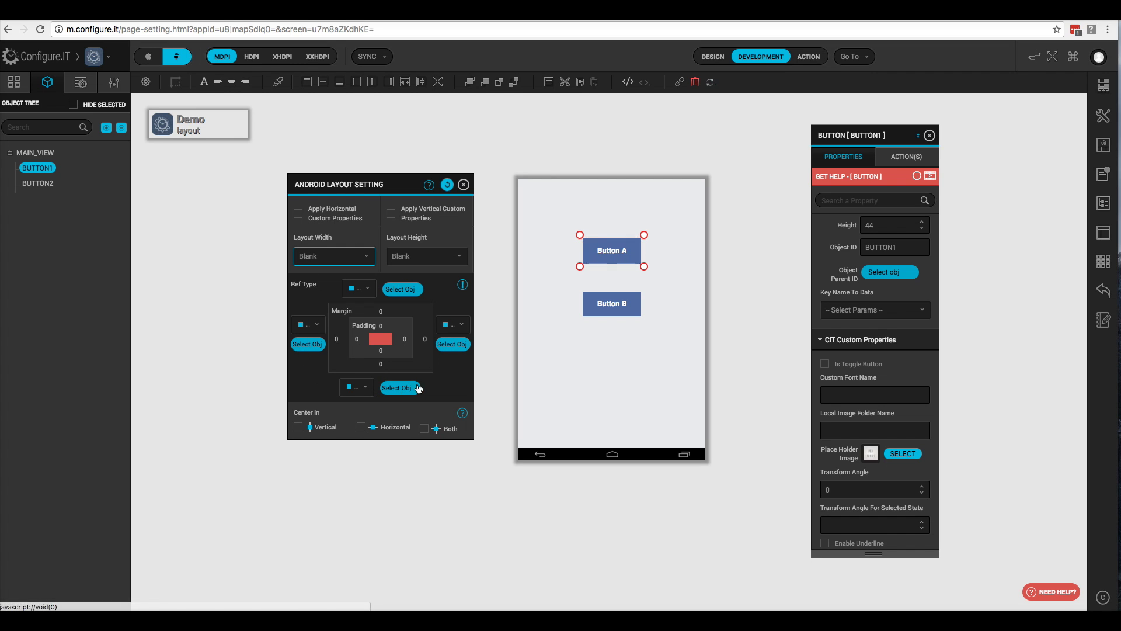
{"action": "left_click", "coordinate": [402, 346]}
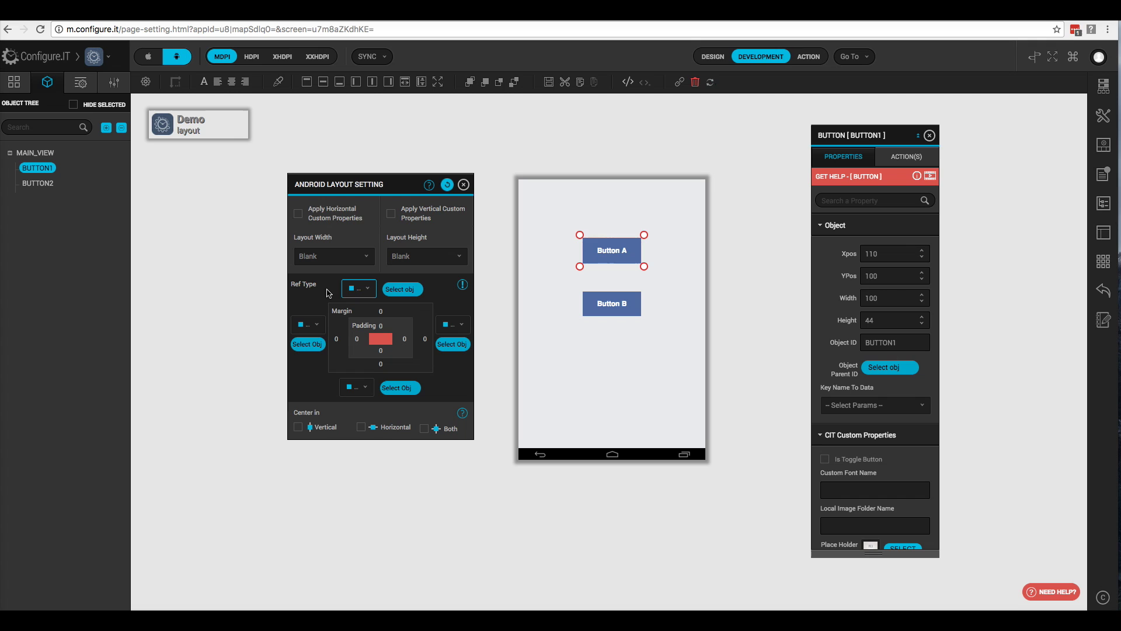
{"action": "left_click", "coordinate": [369, 289]}
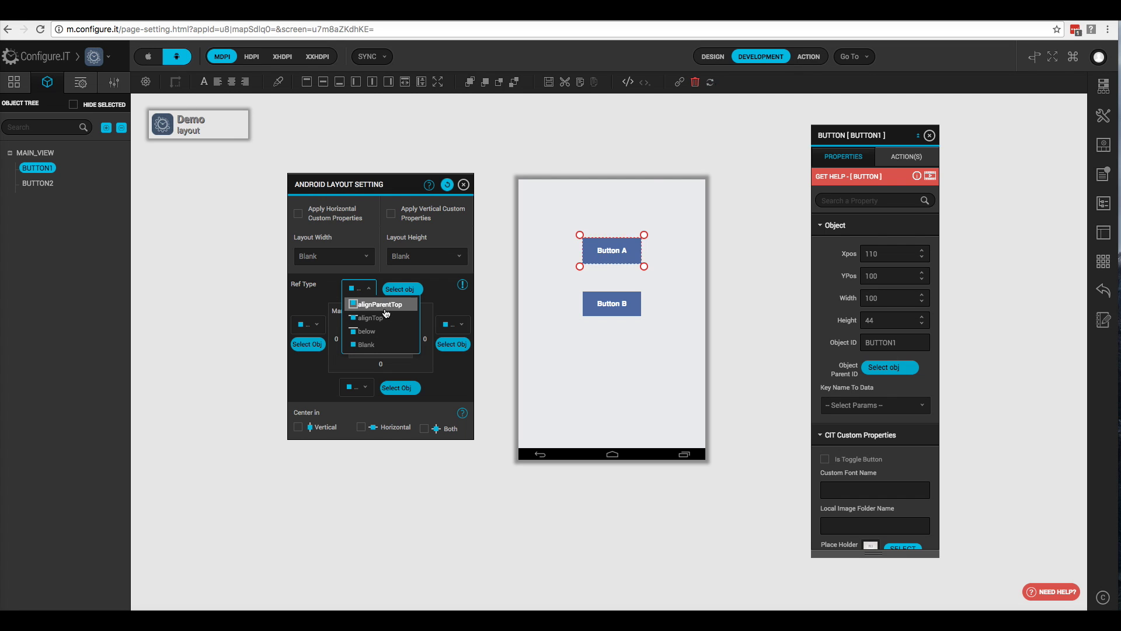
{"action": "left_click", "coordinate": [385, 309]}
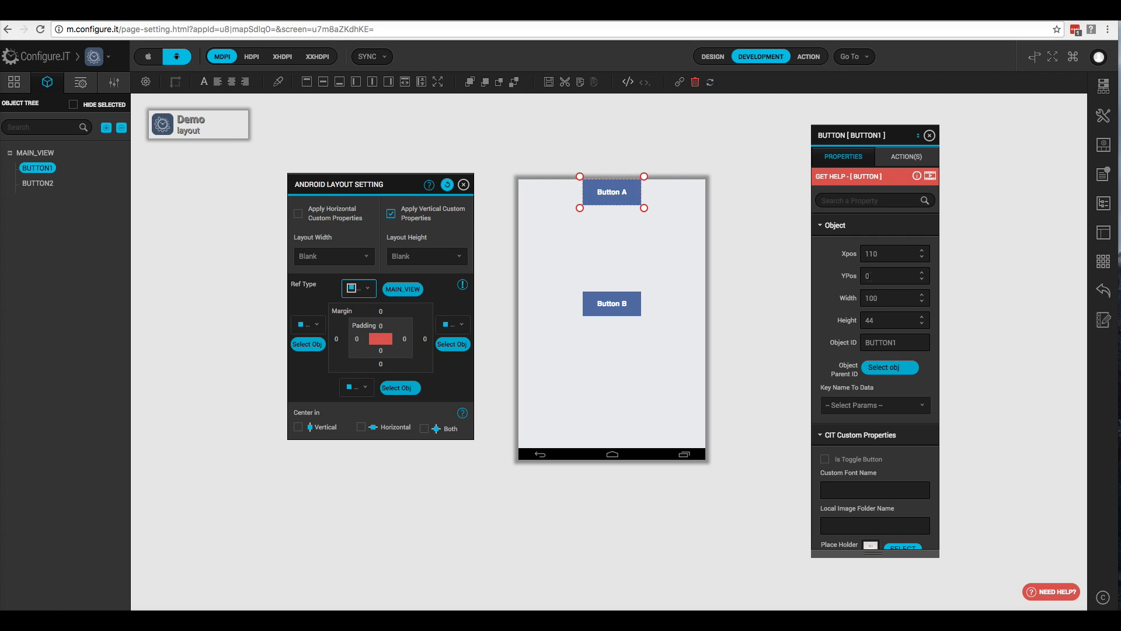
Step: Reset Button A's top reference to Blank, remove MAIN_VIEW as its object, and set the Y position to 100
{"action": "left_click", "coordinate": [359, 288]}
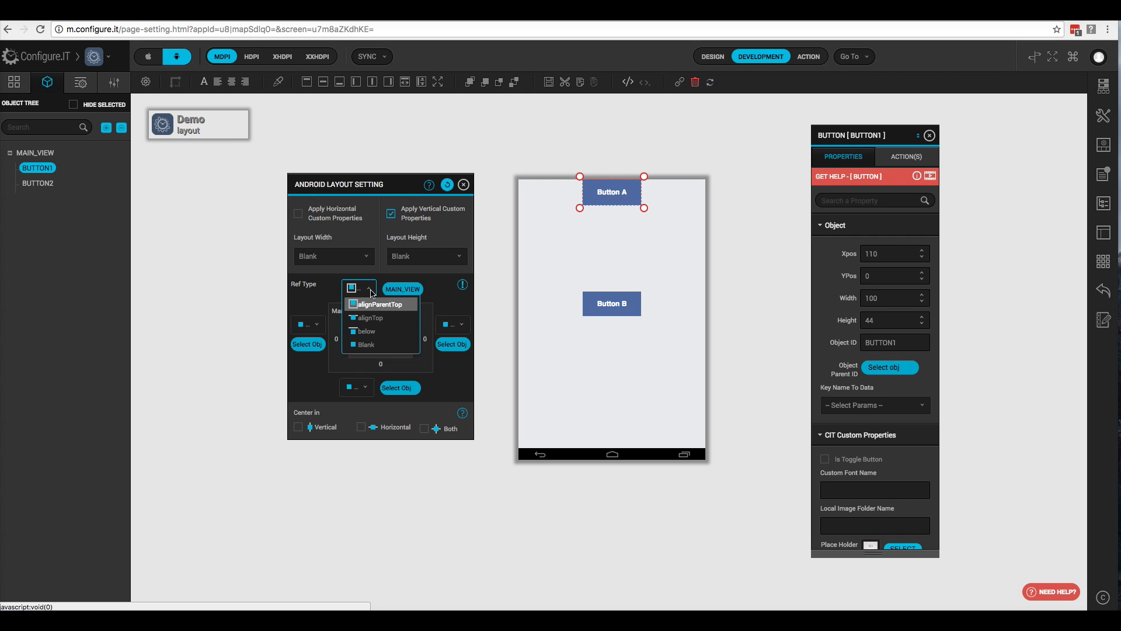
{"action": "left_click", "coordinate": [366, 345]}
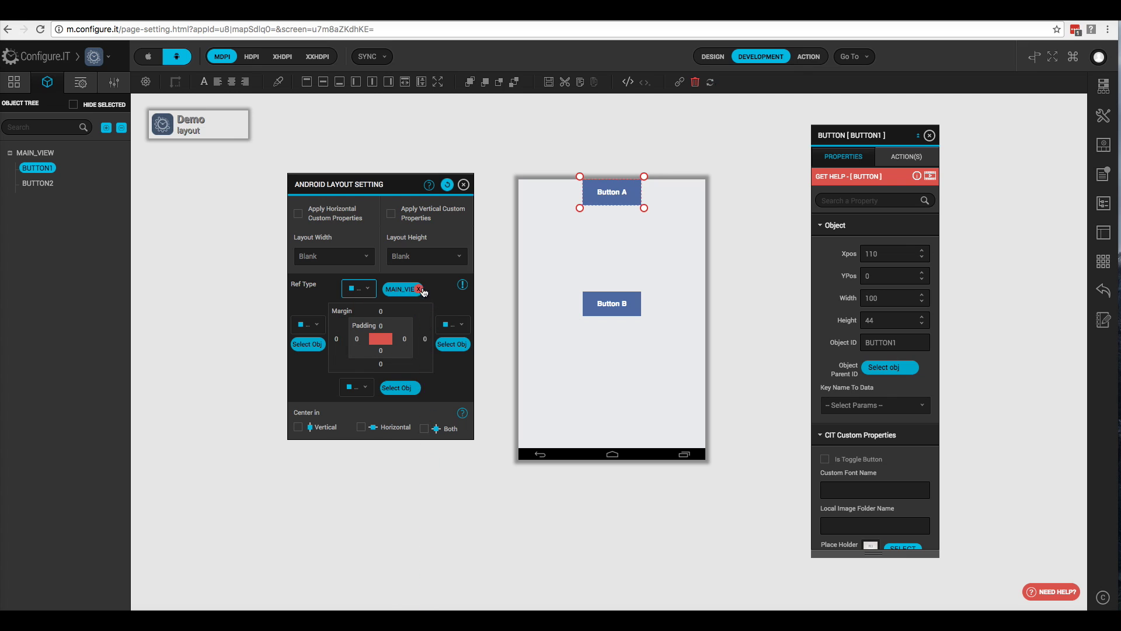
{"action": "left_click", "coordinate": [418, 289]}
{"action": "double_click", "coordinate": [881, 276]}
{"action": "type", "text": "100"}
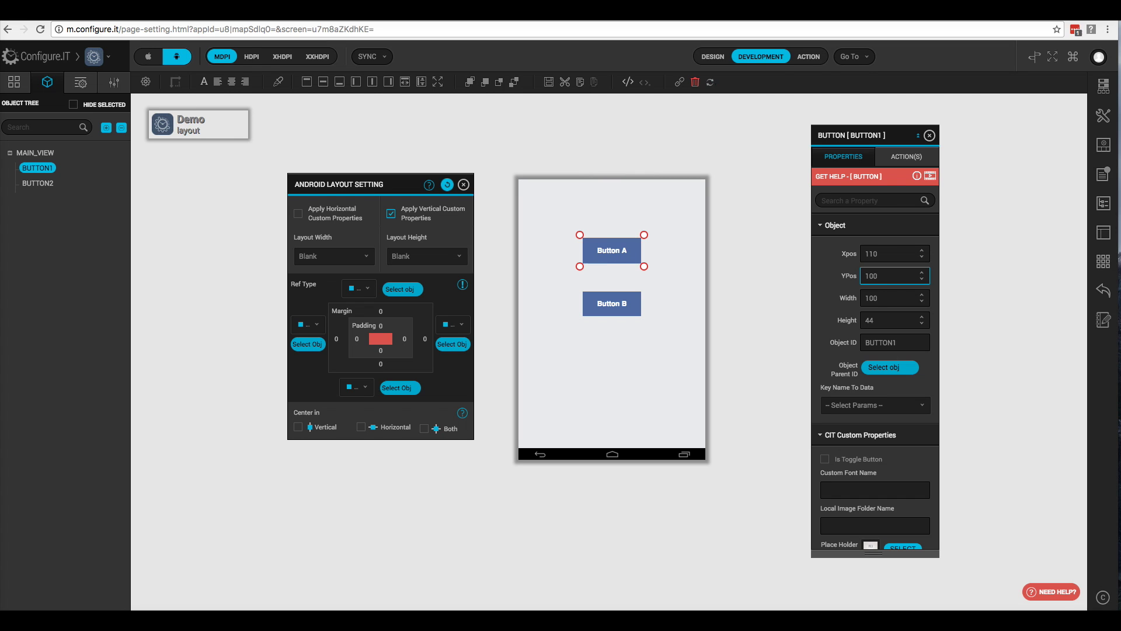
Step: Set Button A's top reference type to alignTop with BUTTON2 as the reference object, and save the selection
{"action": "left_click", "coordinate": [362, 288]}
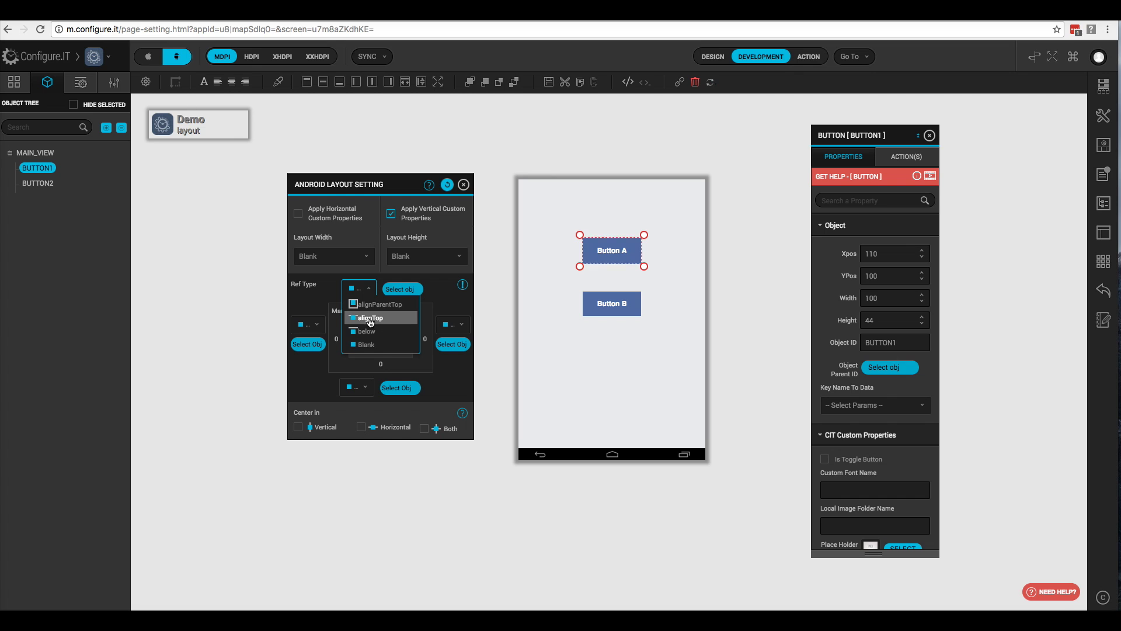
{"action": "left_click", "coordinate": [370, 319]}
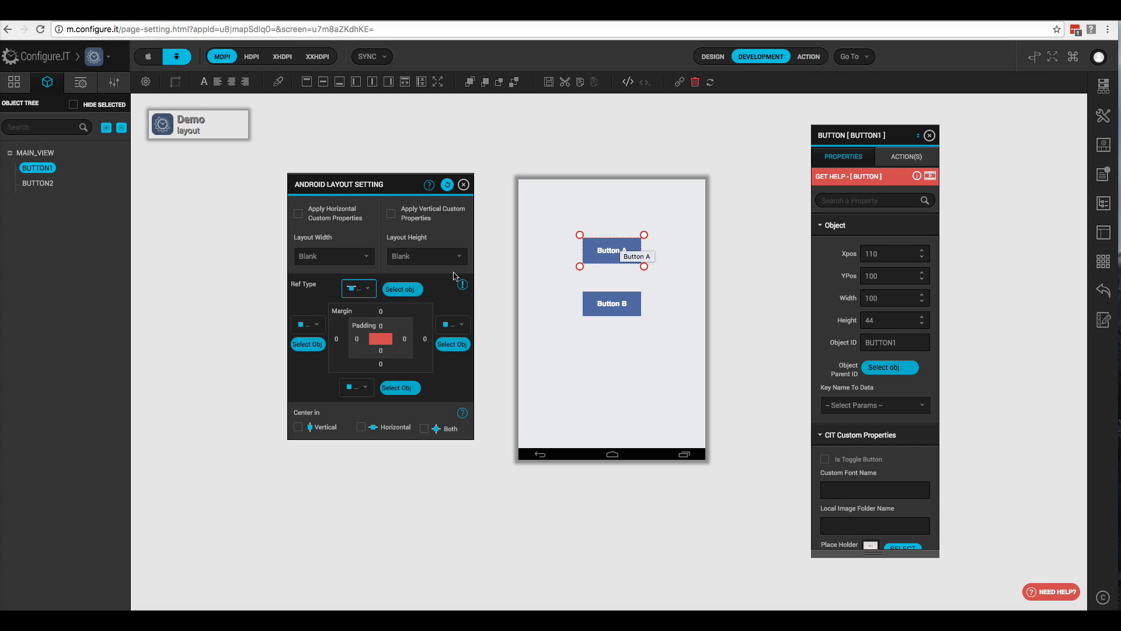
{"action": "left_click", "coordinate": [478, 308]}
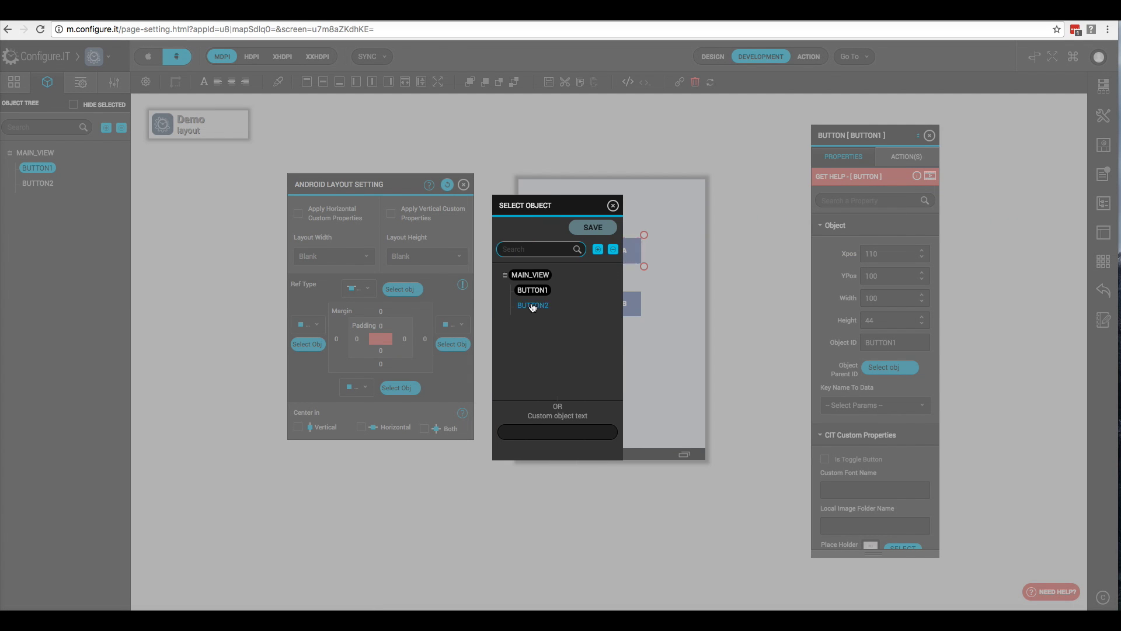
{"action": "left_click", "coordinate": [532, 306]}
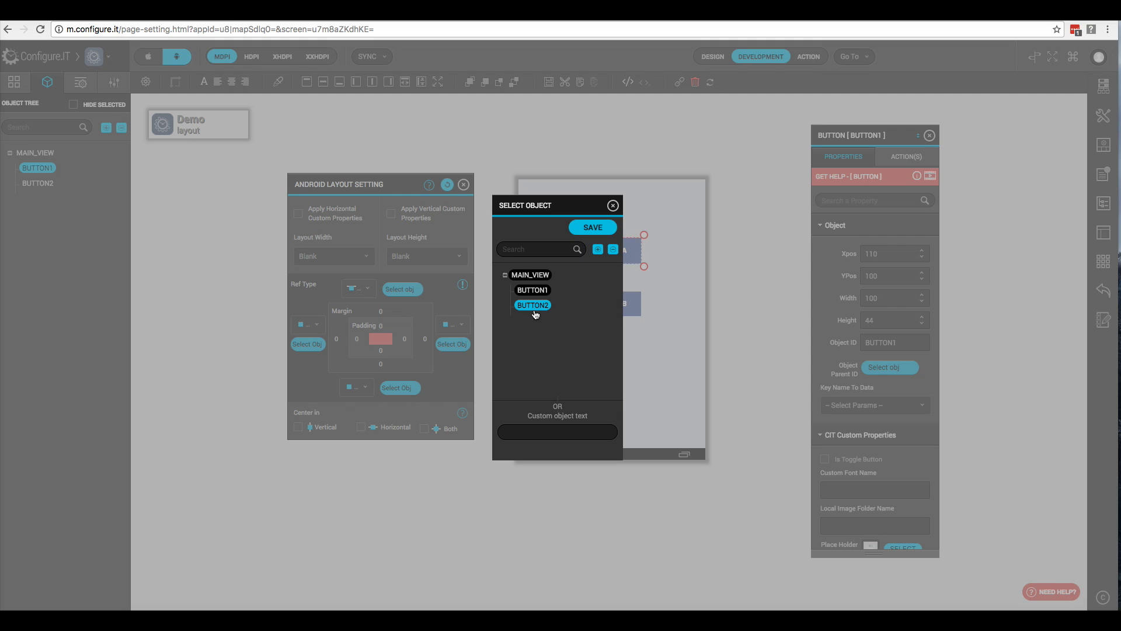
{"action": "left_click", "coordinate": [592, 228]}
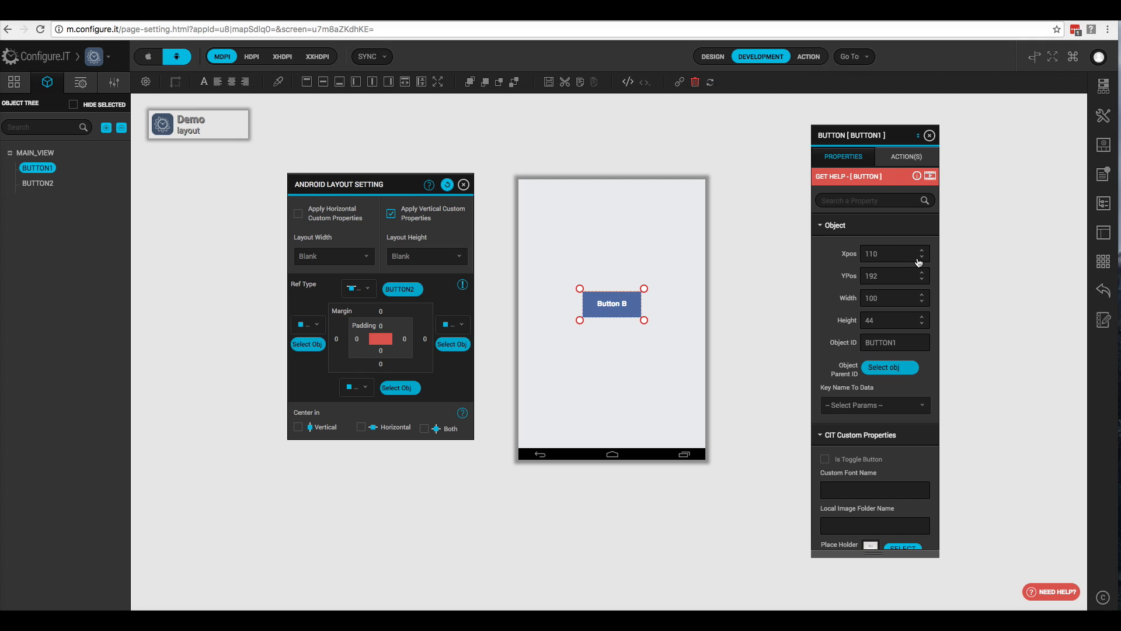
Step: Shift Button A sideways to compare its top edge with Button B's, and set its X position back to 110
{"action": "left_click_drag", "start_coordinate": [923, 261], "coordinate": [925, 260]}
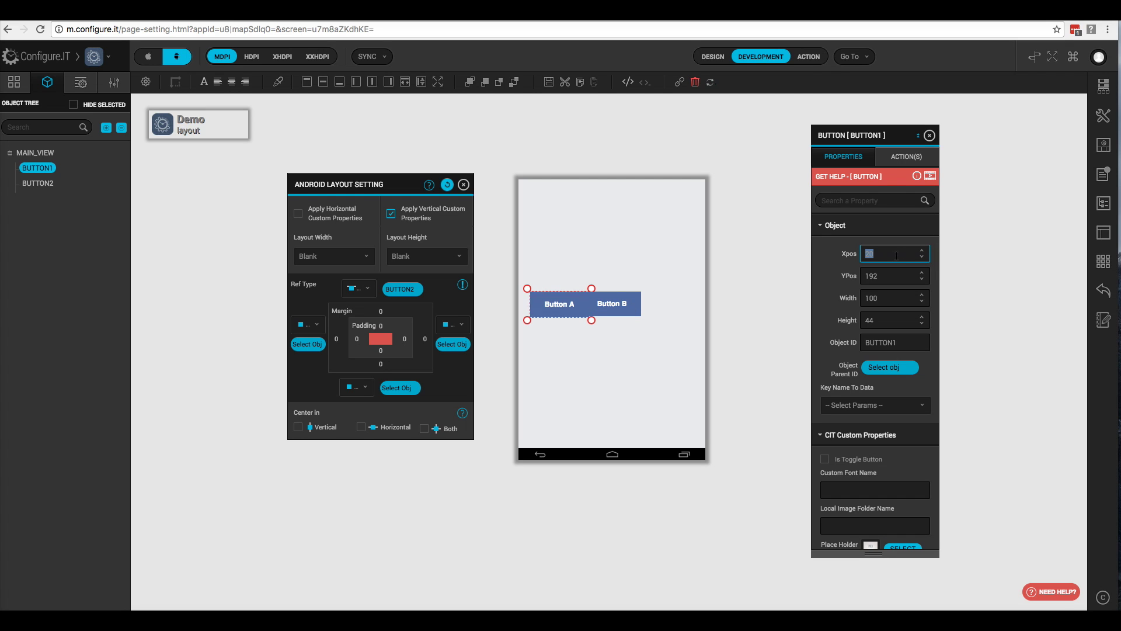
{"action": "type", "text": "11"}
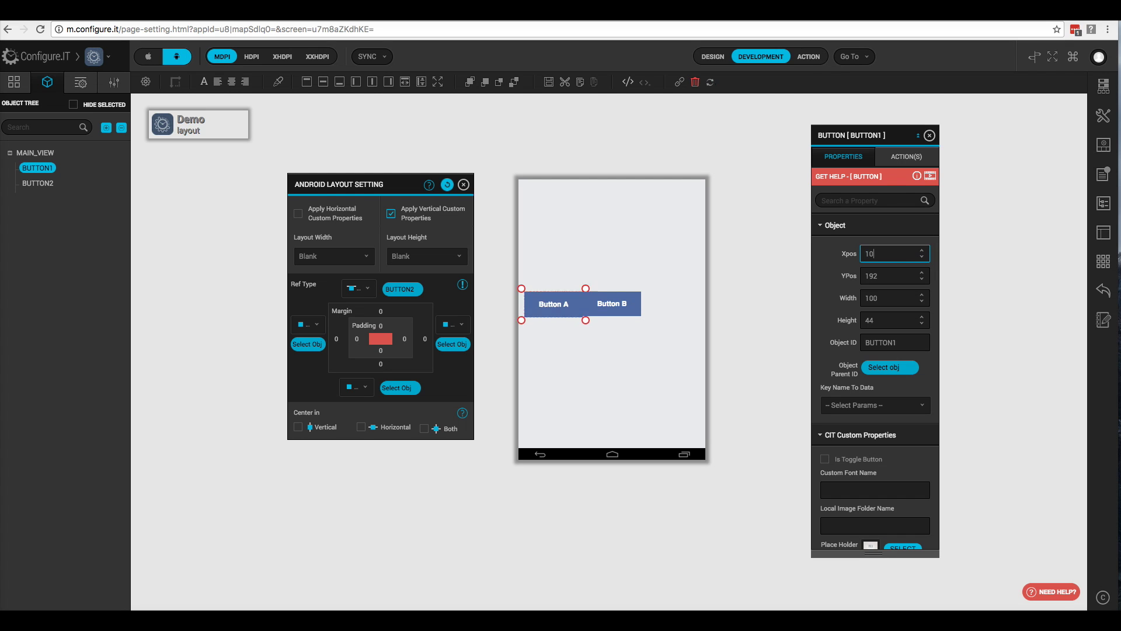
{"action": "type", "text": "0"}
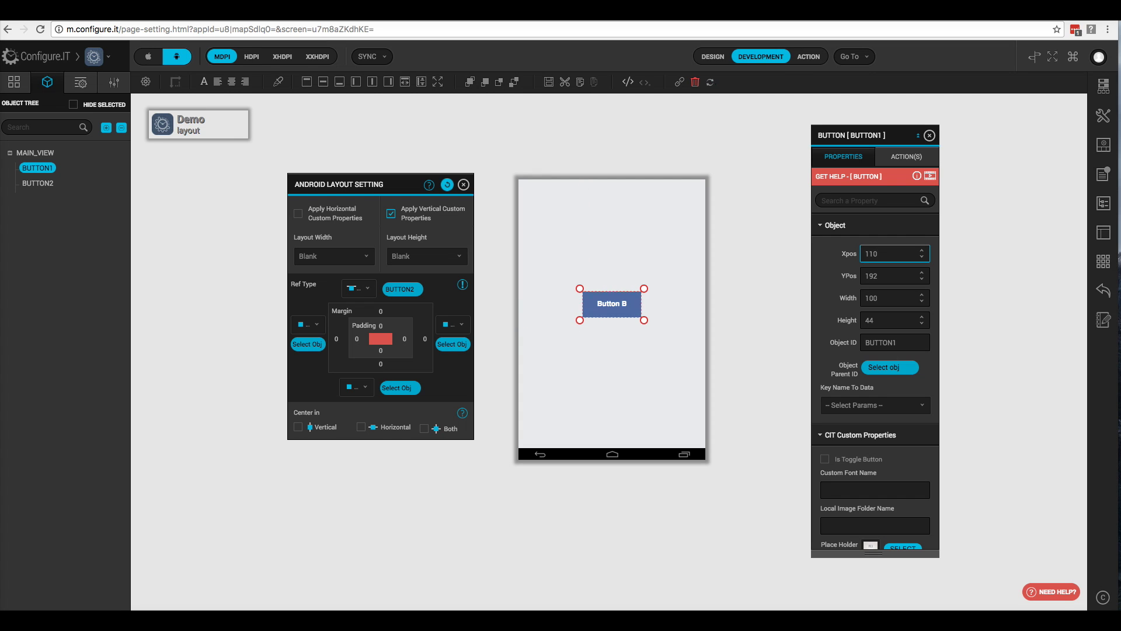
Step: Remove BUTTON2 as Button A's top reference object, reset the reference type to Blank, and set the Y position to 100
{"action": "left_click", "coordinate": [416, 290]}
{"action": "left_click", "coordinate": [373, 296]}
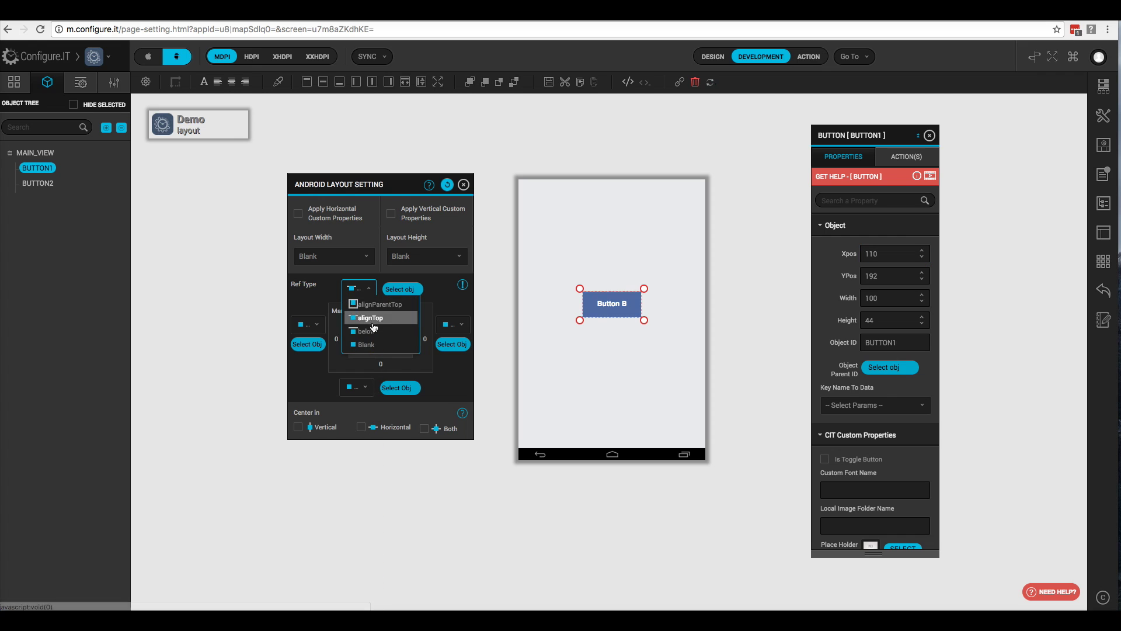
{"action": "left_click", "coordinate": [367, 343]}
{"action": "double_click", "coordinate": [897, 277]}
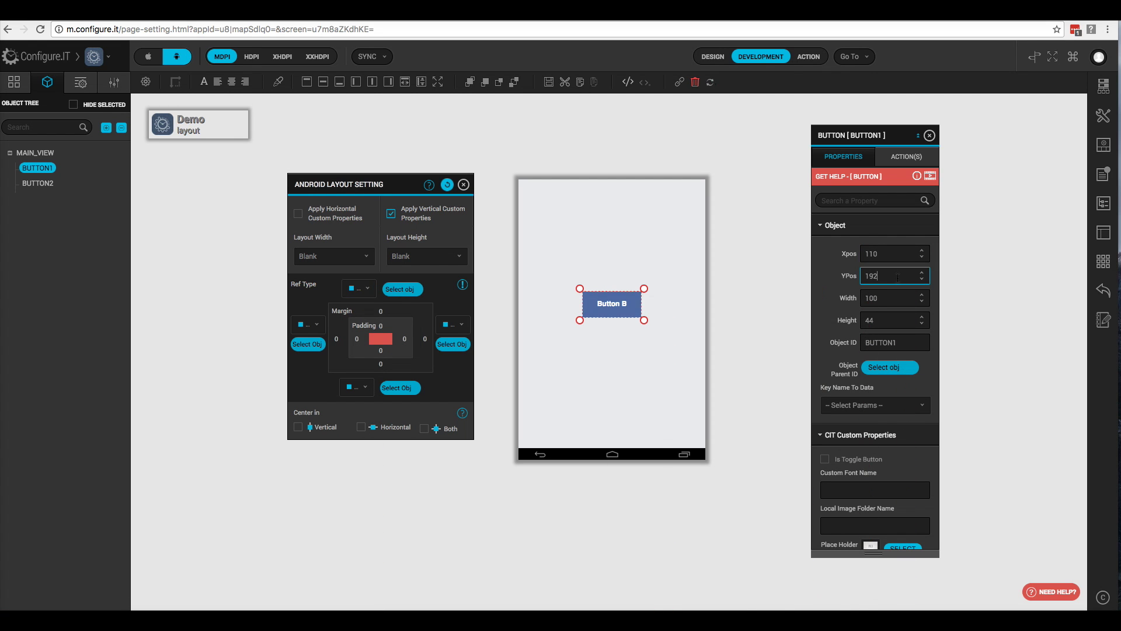
{"action": "type", "text": "100"}
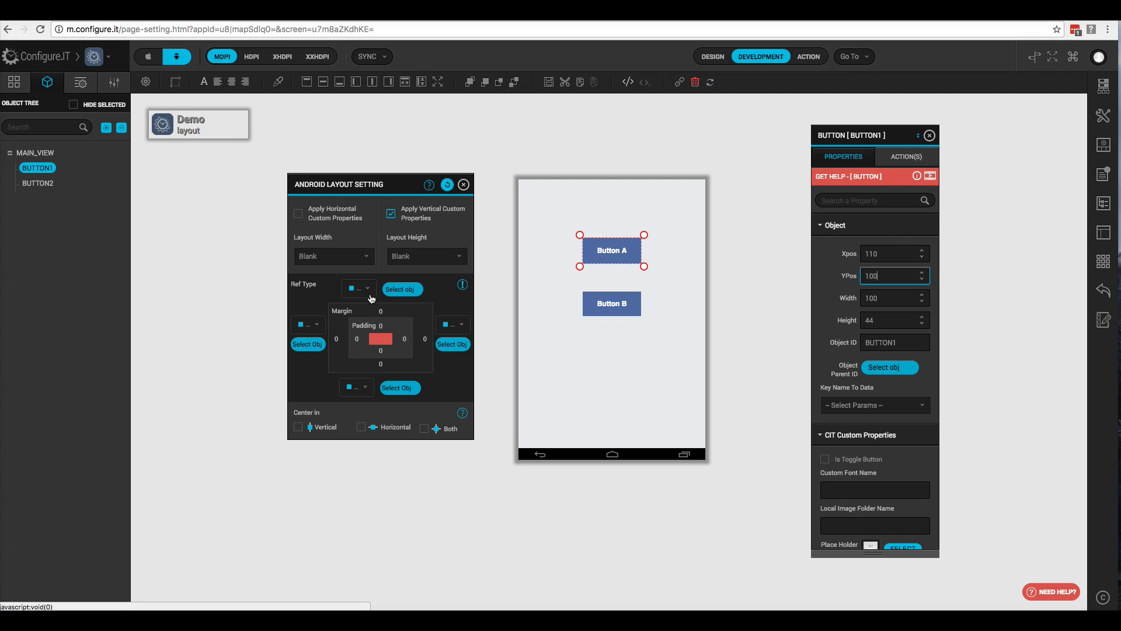
Step: Try below as Button A's top reference type, with BUTTON2 saved as the reference object
{"action": "left_click", "coordinate": [370, 293]}
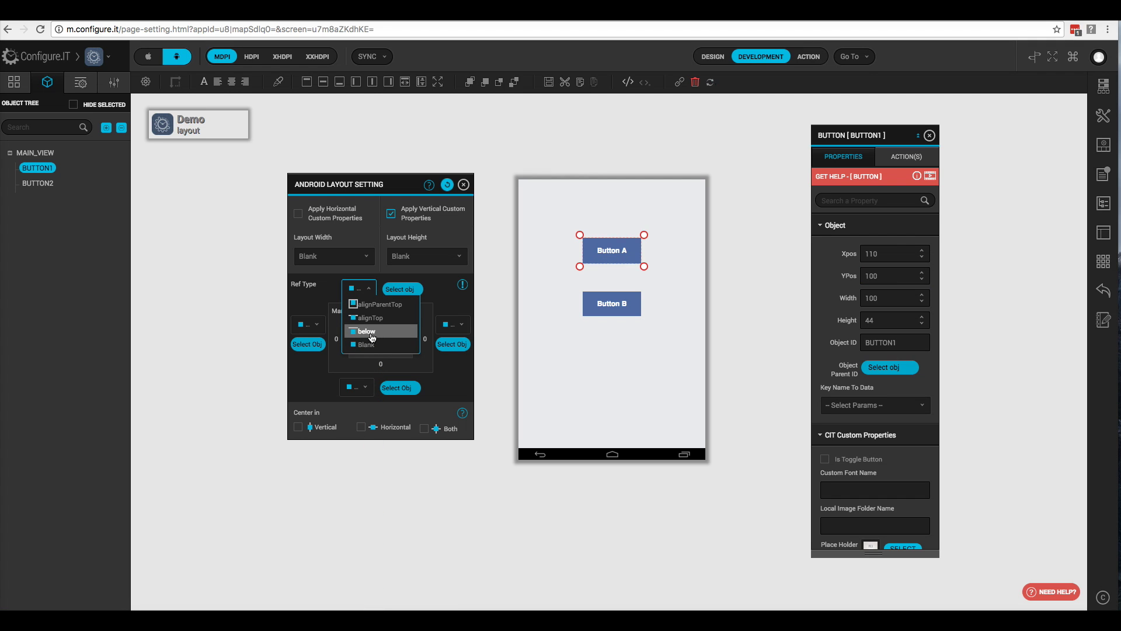
{"action": "left_click", "coordinate": [371, 337]}
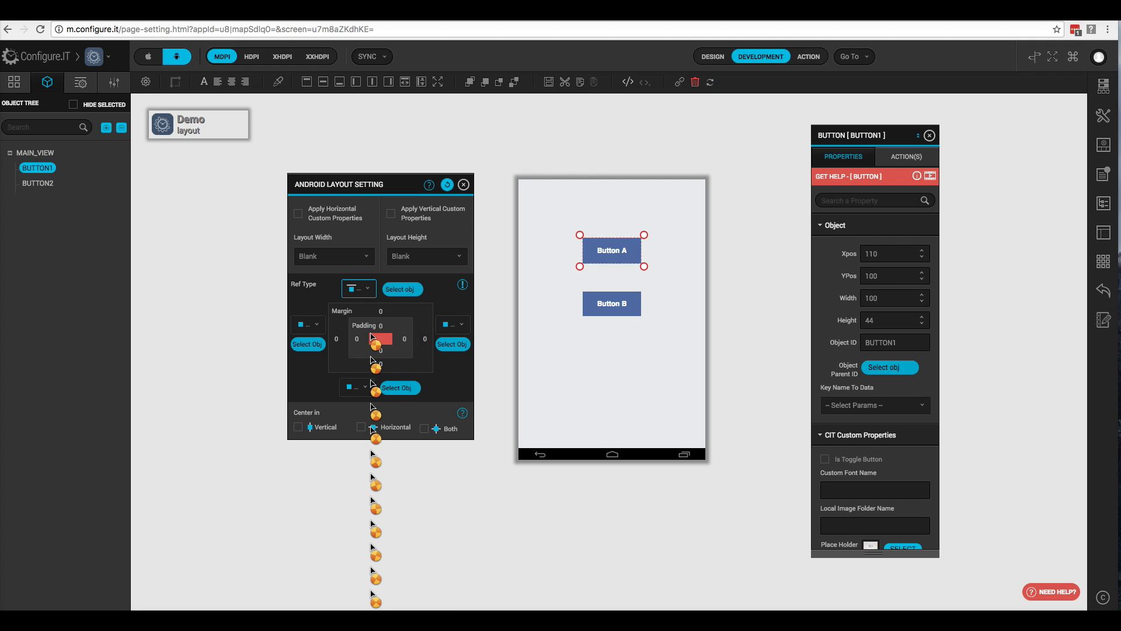
{"action": "left_click", "coordinate": [400, 290]}
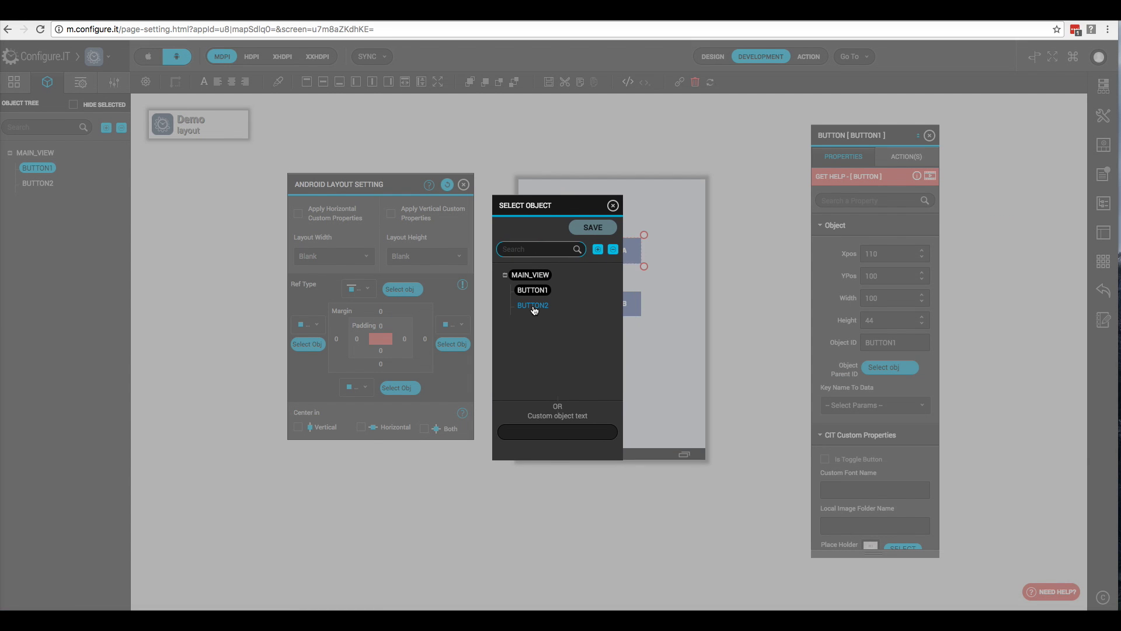
{"action": "left_click", "coordinate": [535, 309]}
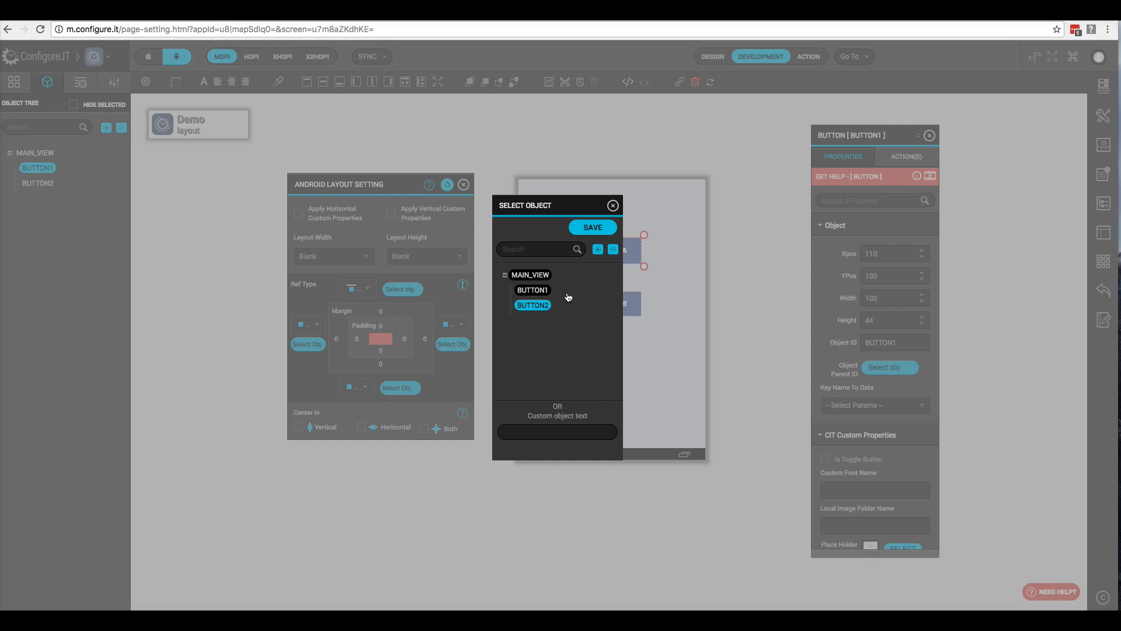
{"action": "left_click", "coordinate": [592, 227]}
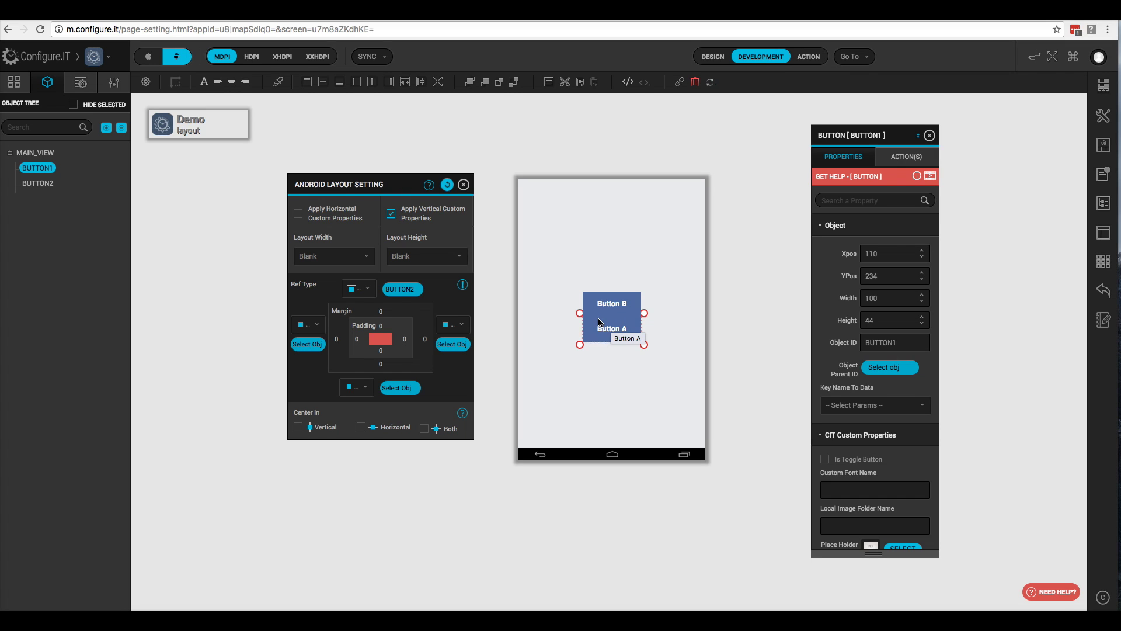
Step: Try a top margin of 15 for Button A, clear it, and restore the Blank top reference and Y position 100
{"action": "left_click", "coordinate": [600, 322]}
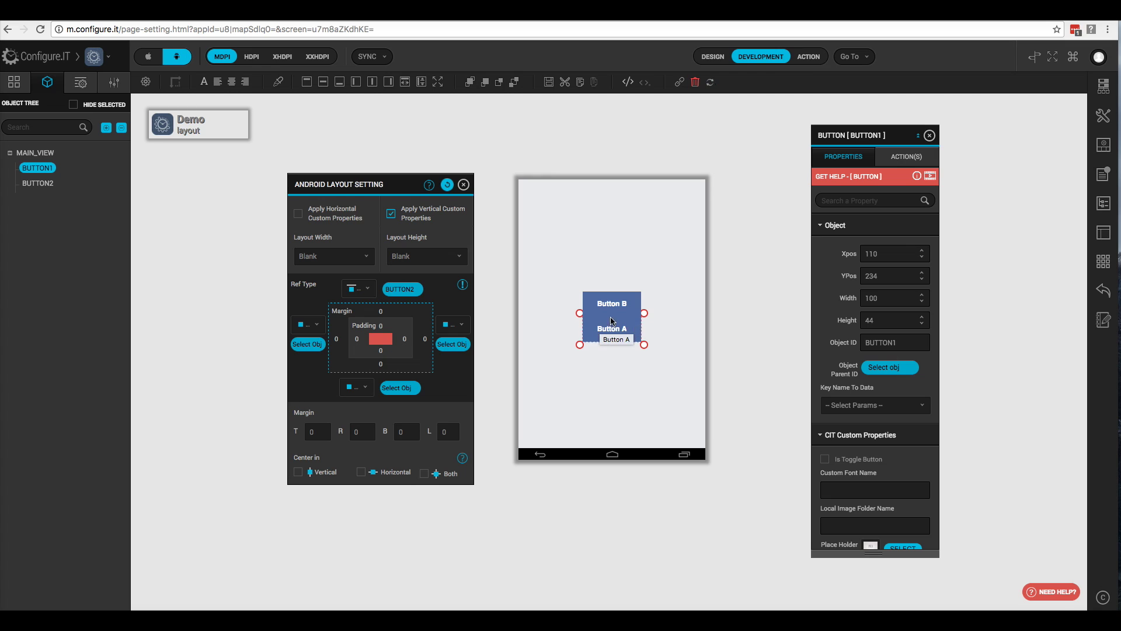
{"action": "left_click", "coordinate": [320, 433]}
{"action": "key", "text": "Tab"}
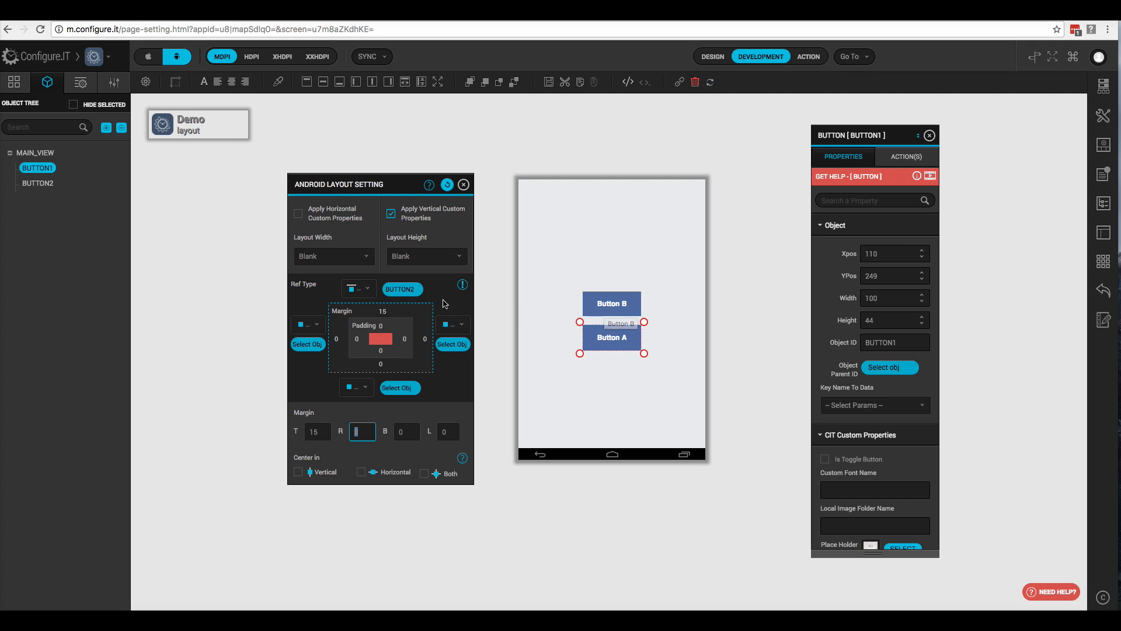
{"action": "left_click", "coordinate": [320, 432]}
{"action": "key", "text": "BackSpace"}
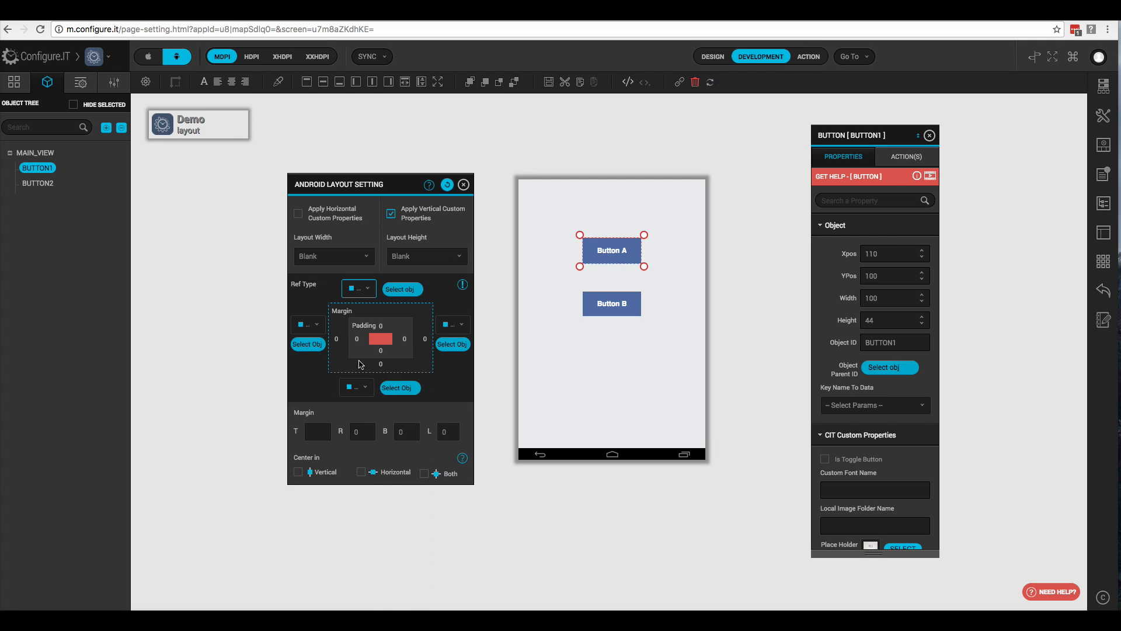
Step: Try alignParentLeft as Button A's left reference type
{"action": "left_click", "coordinate": [318, 327]}
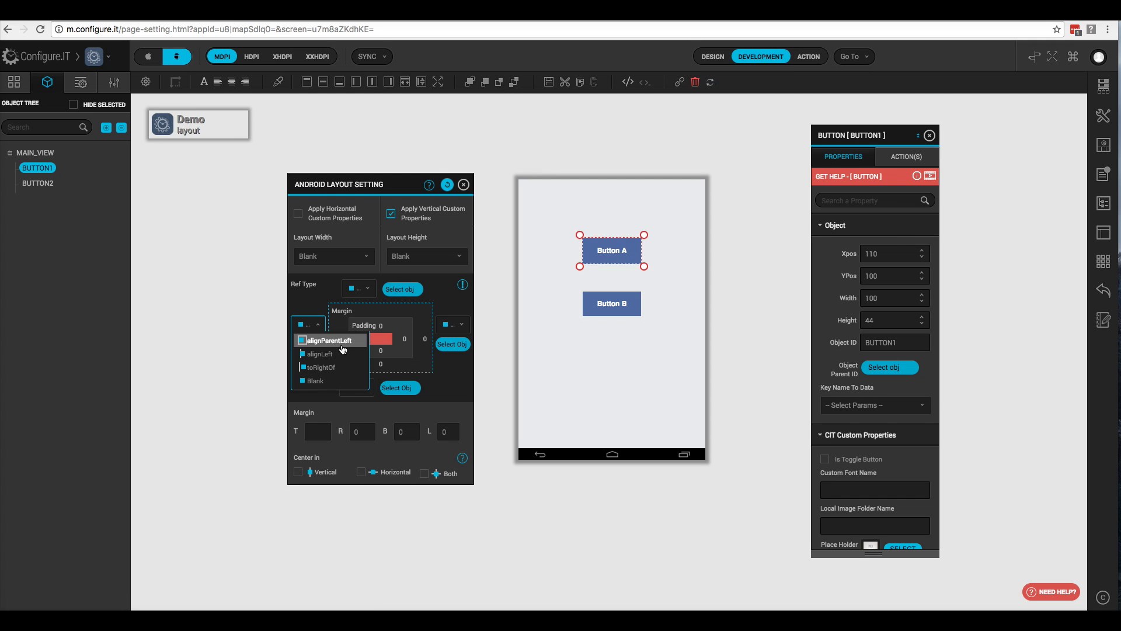
{"action": "left_click", "coordinate": [342, 342]}
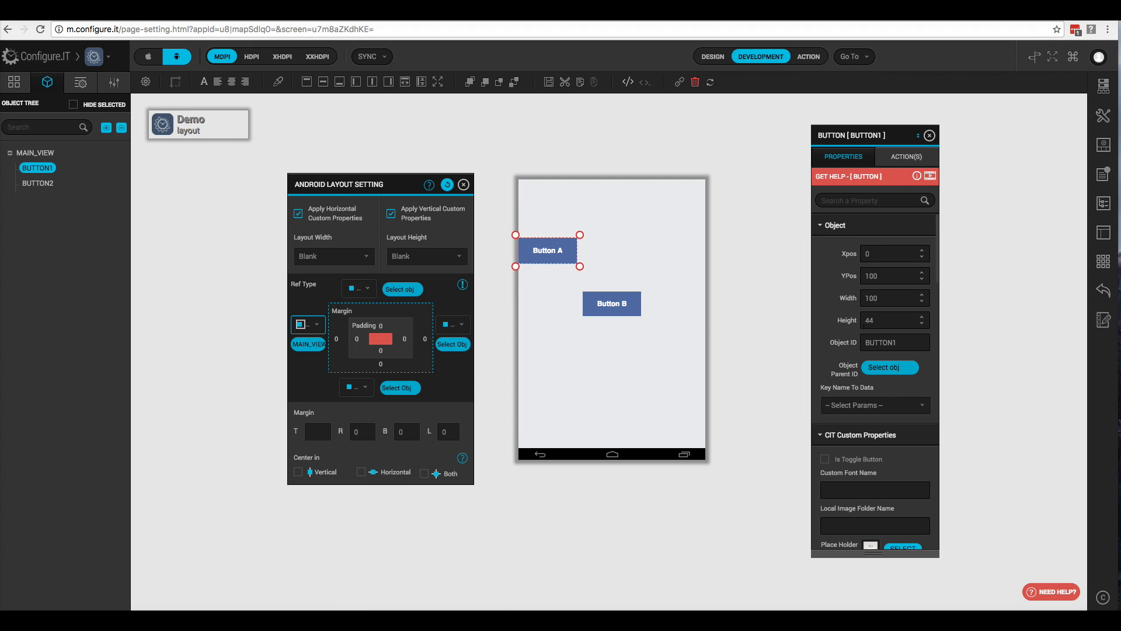
Step: Set Button A's left reference type to alignLeft, replacing MAIN_VIEW with BUTTON2 as the reference object, and save the selection
{"action": "left_click", "coordinate": [317, 325]}
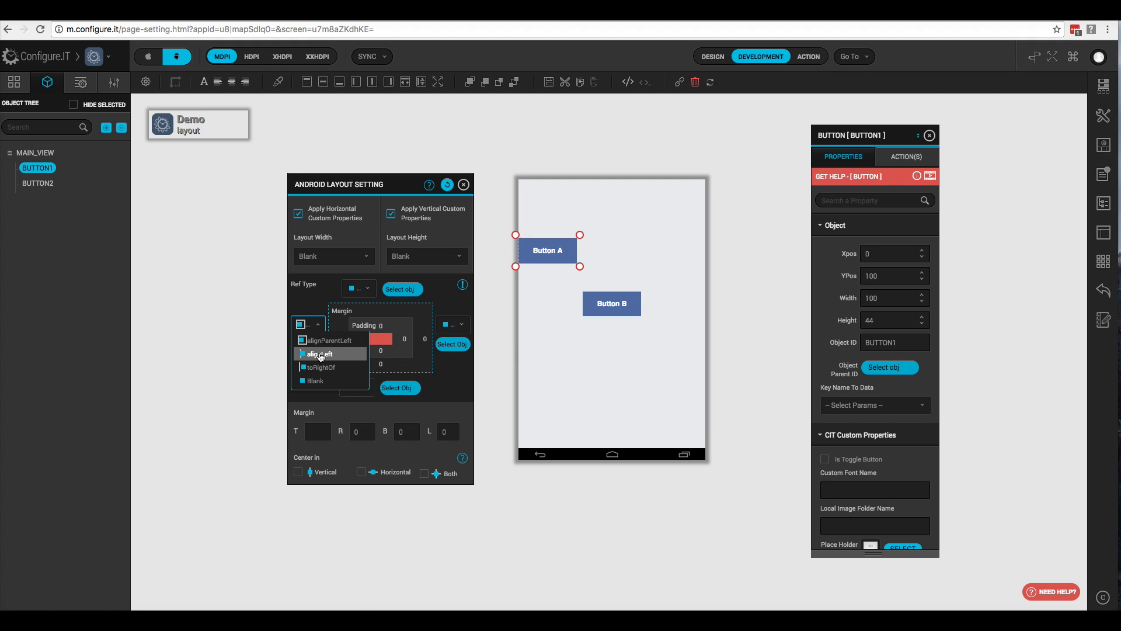
{"action": "left_click", "coordinate": [320, 355]}
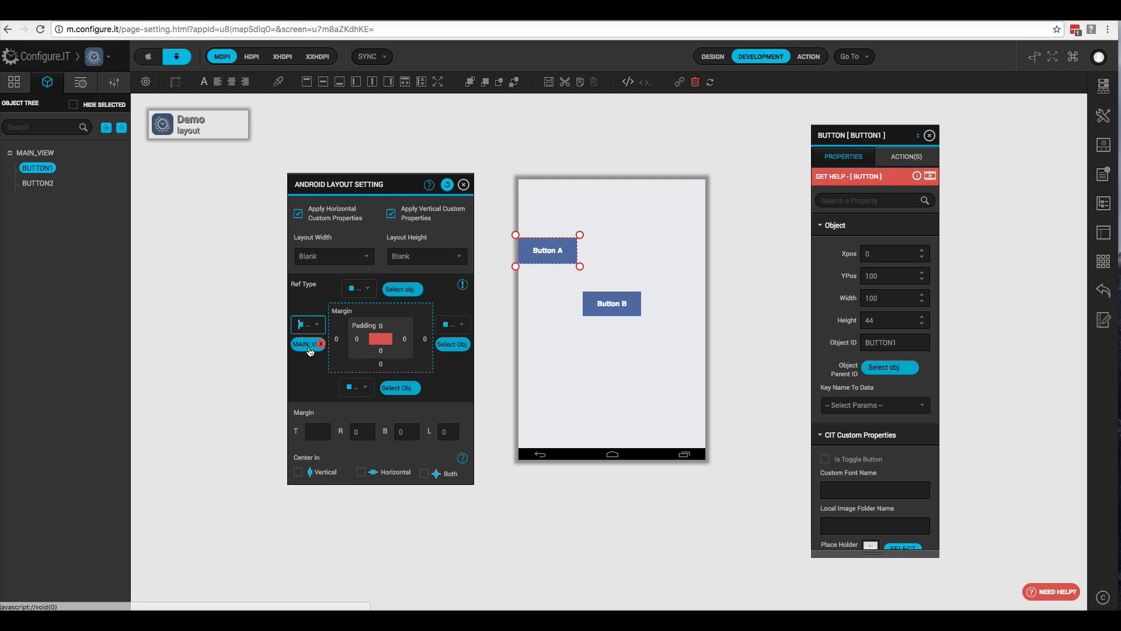
{"action": "left_click", "coordinate": [323, 350]}
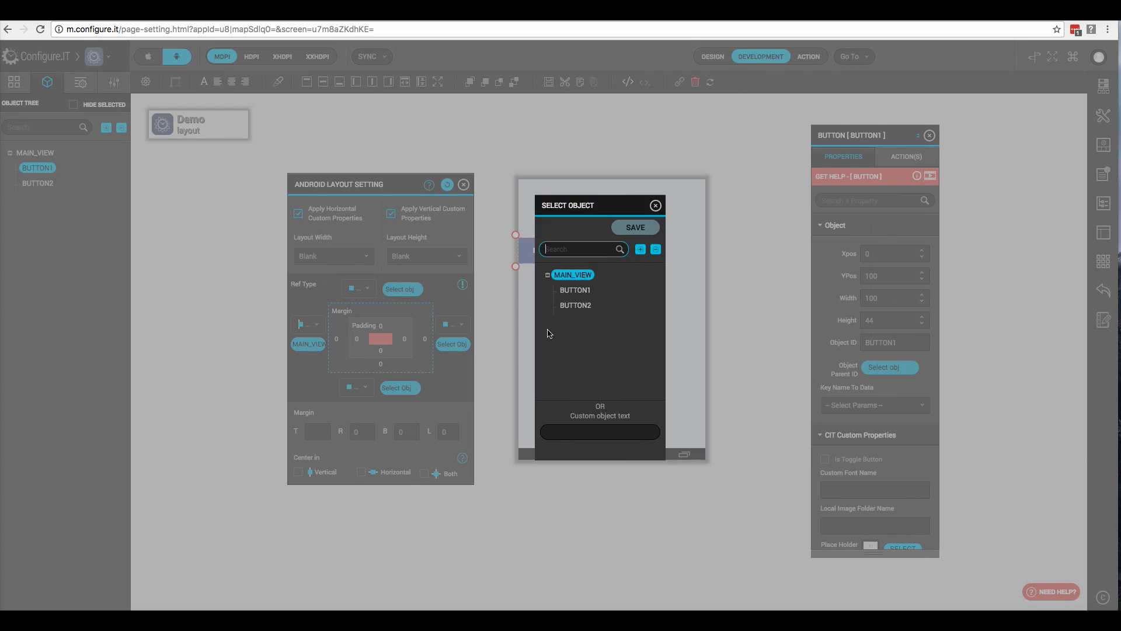
{"action": "left_click", "coordinate": [533, 305]}
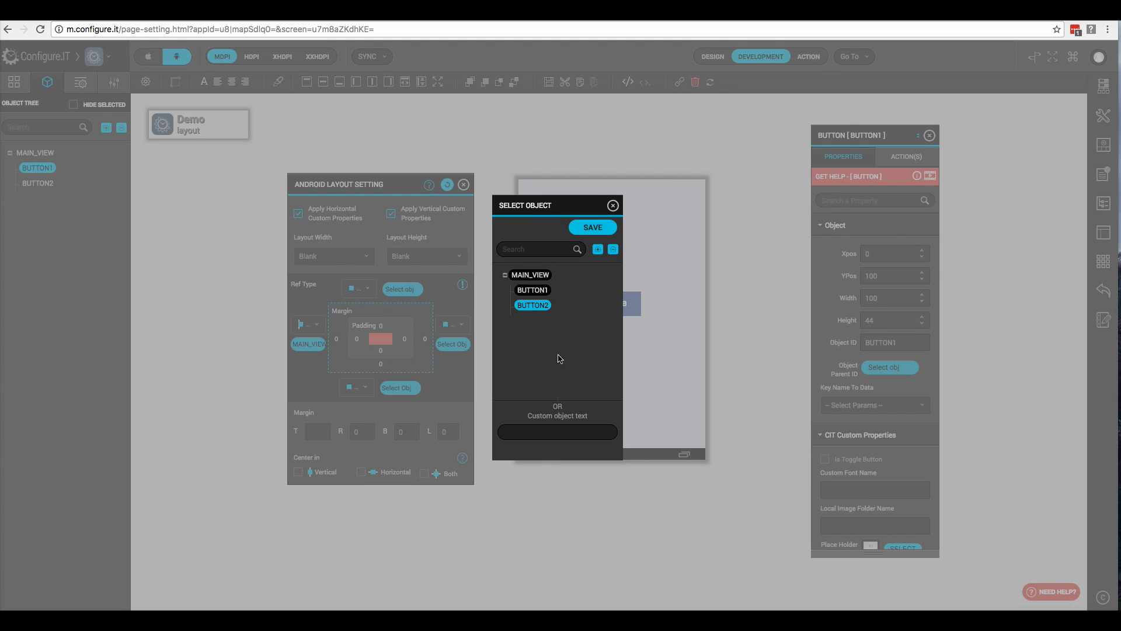
{"action": "left_click", "coordinate": [587, 229]}
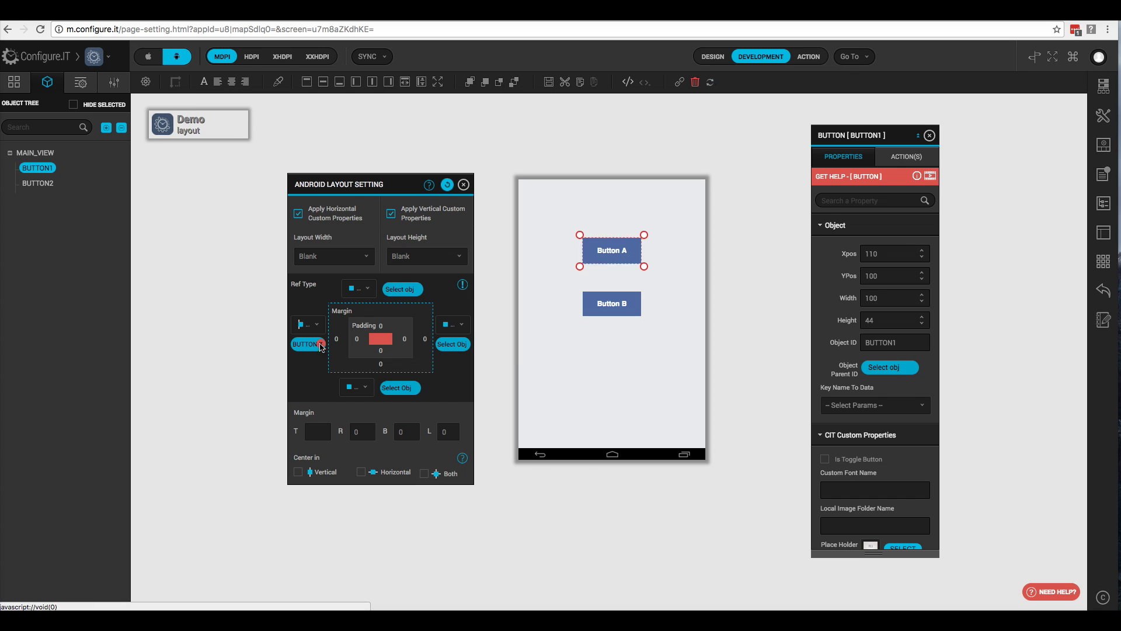
Step: Change Button A's left reference type to toRightOf, keeping BUTTON2 as the reference object
{"action": "left_click", "coordinate": [317, 325]}
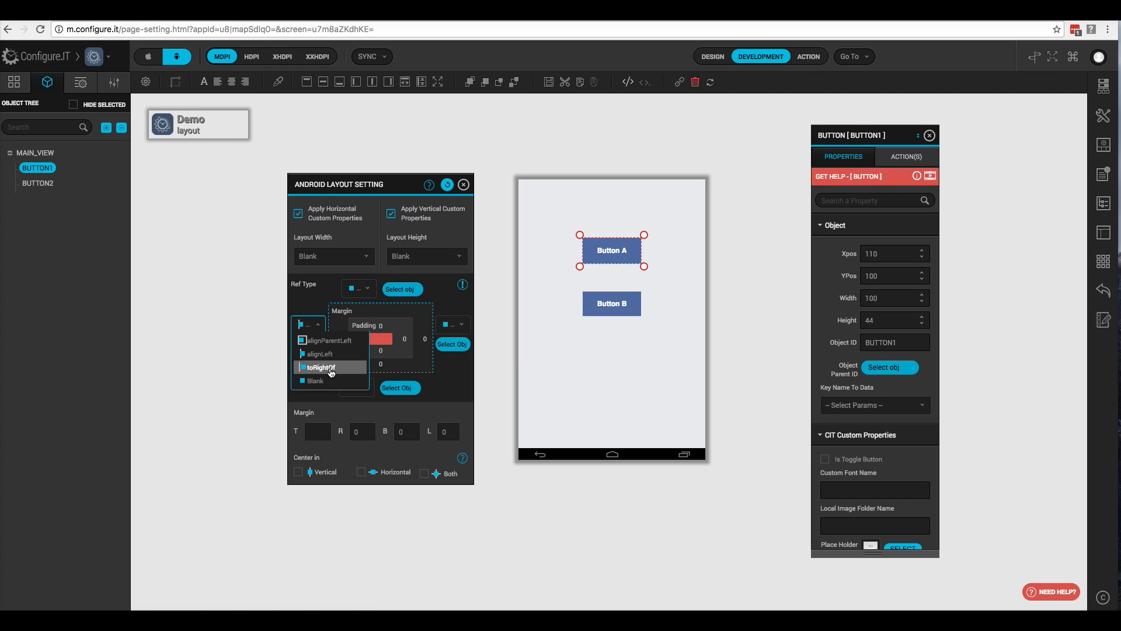
{"action": "left_click", "coordinate": [323, 367]}
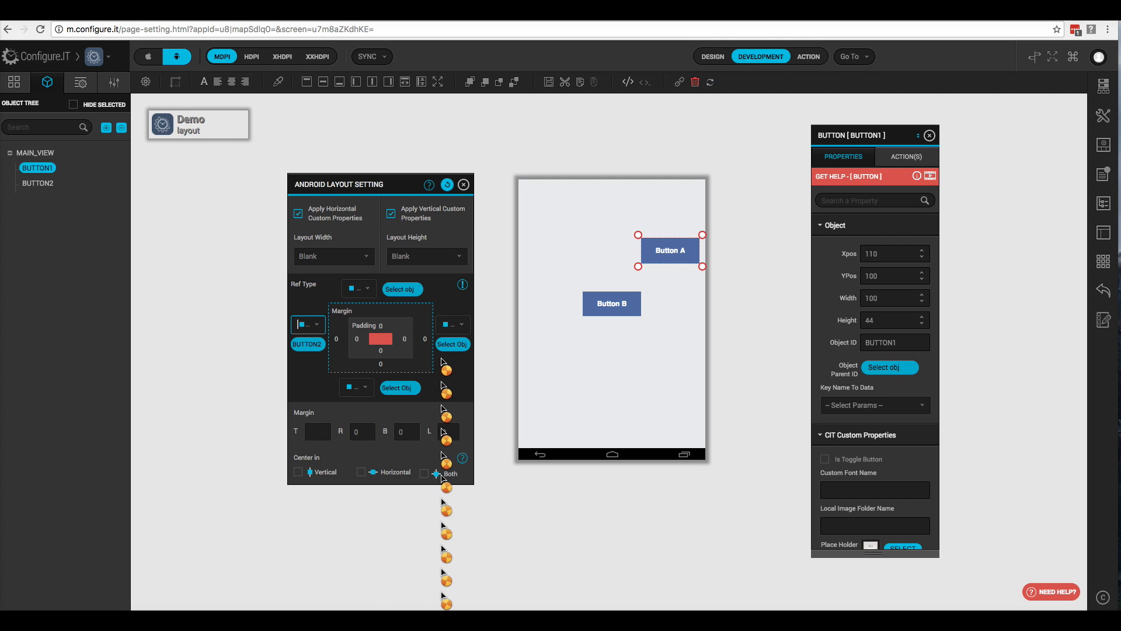
{"action": "mouse_move", "coordinate": [313, 352]}
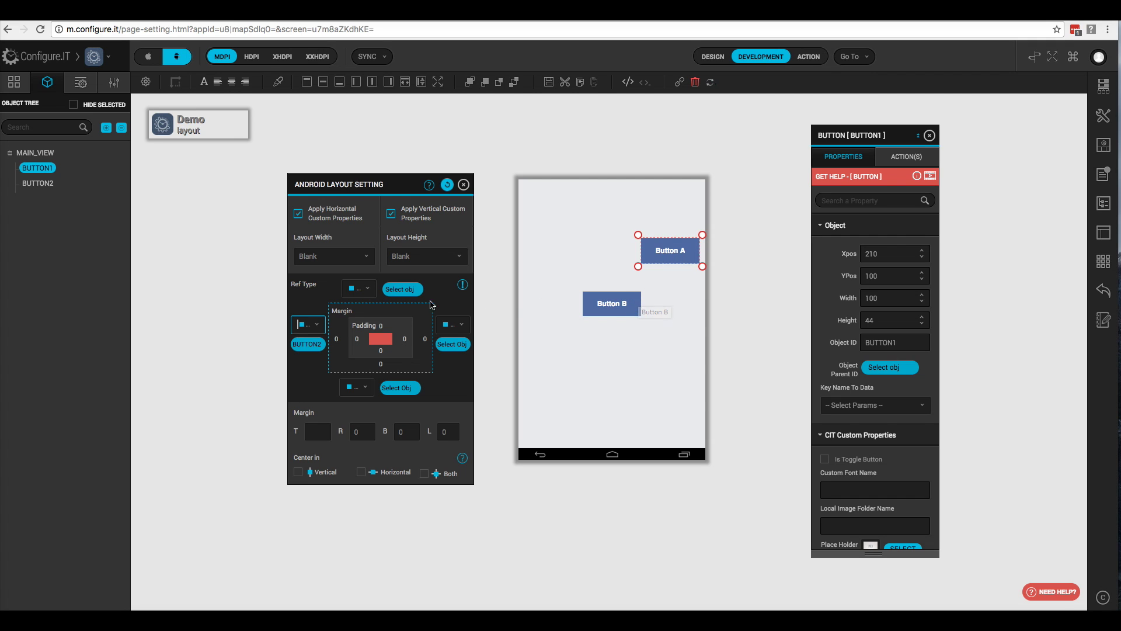
Step: Set Button A's top reference type to alignTop, choose BUTTON2 as its reference object, and save the selection
{"action": "left_click", "coordinate": [365, 289]}
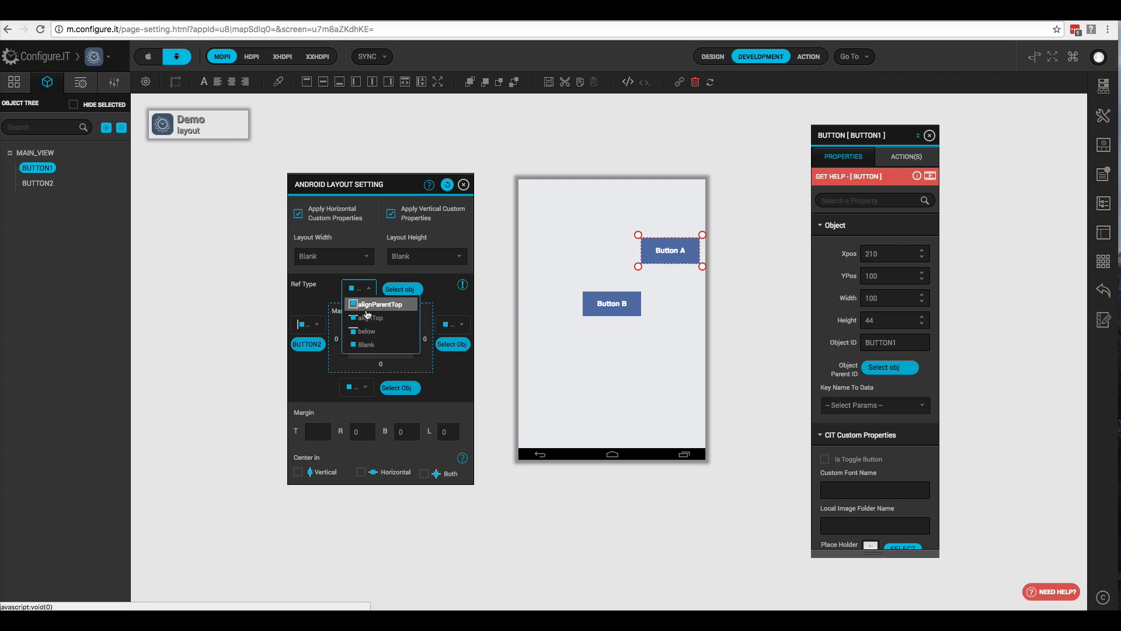
{"action": "left_click", "coordinate": [369, 319]}
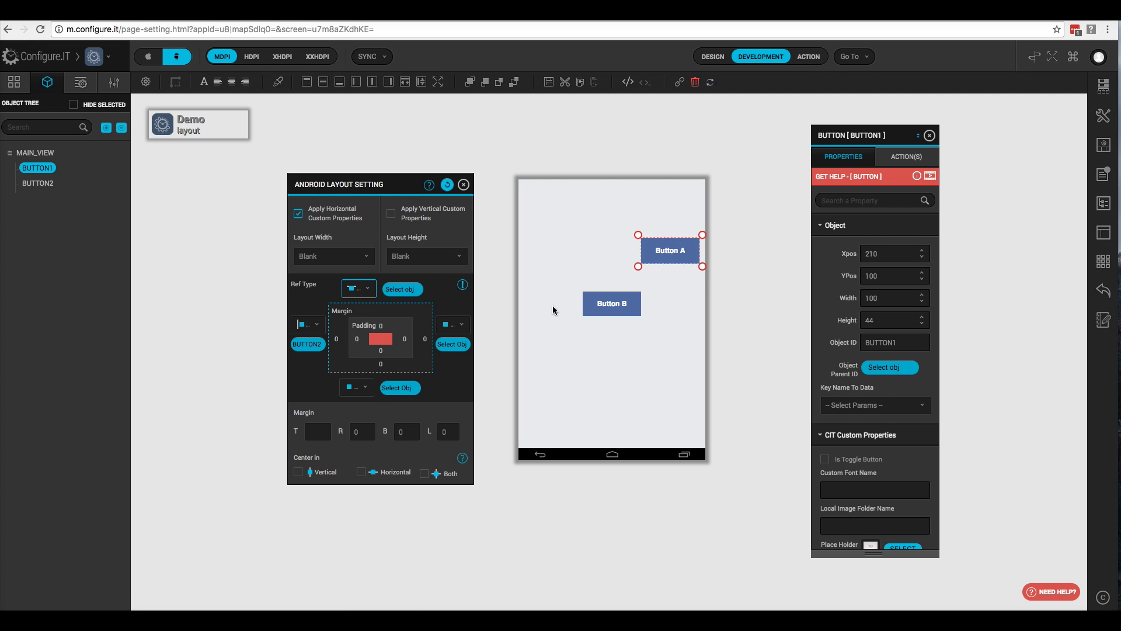
{"action": "left_click", "coordinate": [403, 289]}
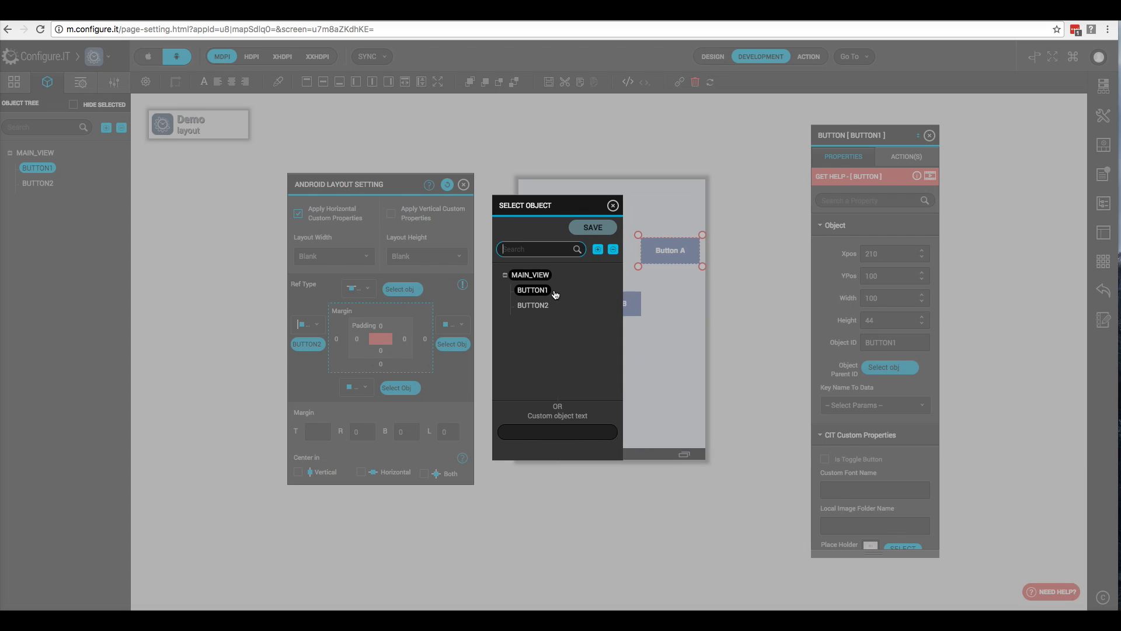
{"action": "left_click", "coordinate": [531, 306]}
{"action": "left_click", "coordinate": [593, 227]}
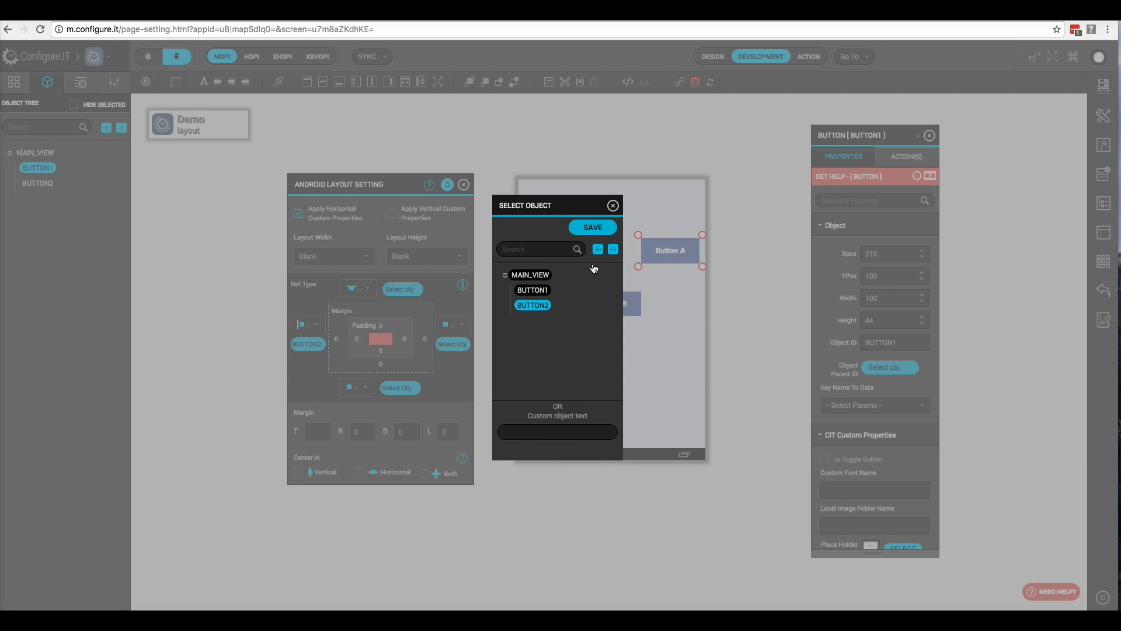
Step: Set Button A's top margin to 0 and its left margin to 15
{"action": "left_click", "coordinate": [318, 431]}
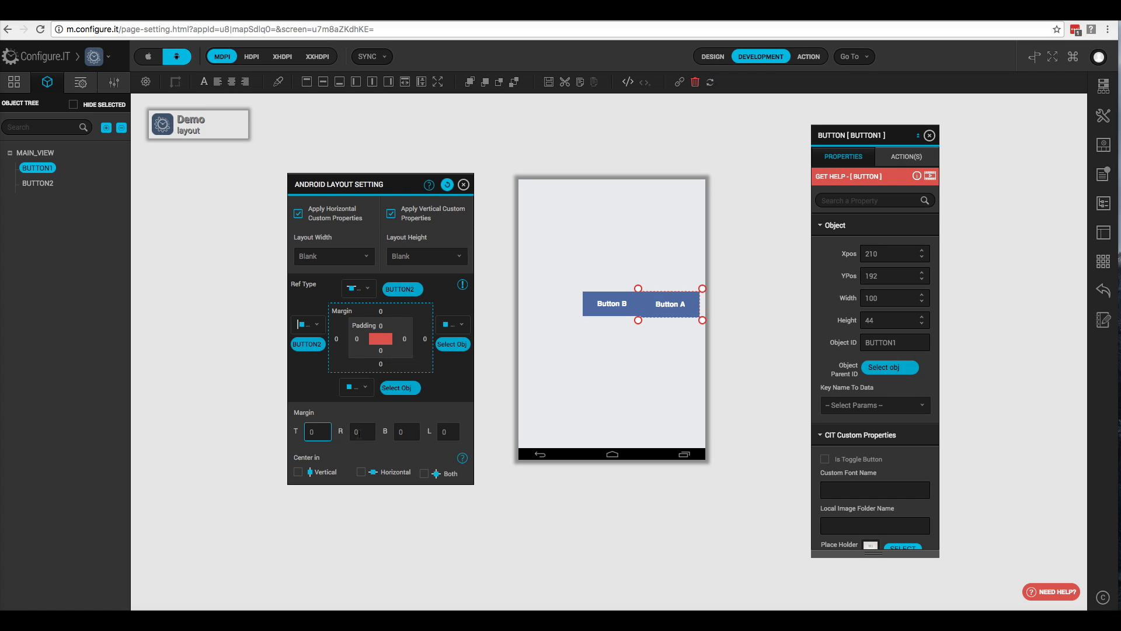
{"action": "left_click", "coordinate": [450, 432]}
{"action": "key", "text": "Return"}
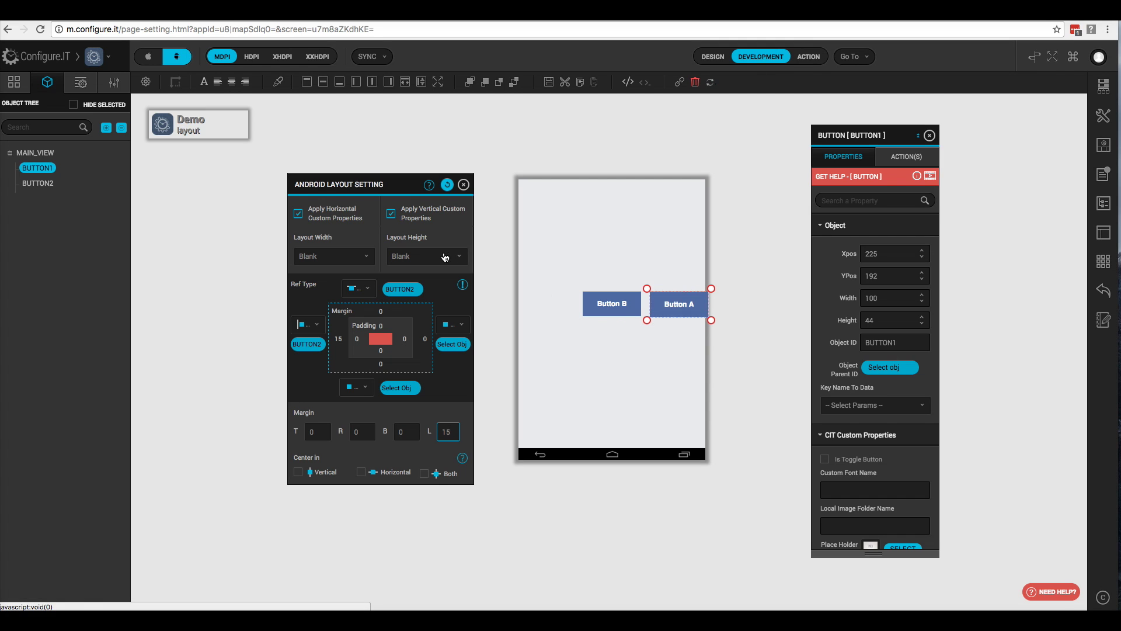
Step: Examine how Button A and Button B are laid out at the HDPI, XHDPI and XXHDPI screen densities
{"action": "left_click", "coordinate": [251, 57]}
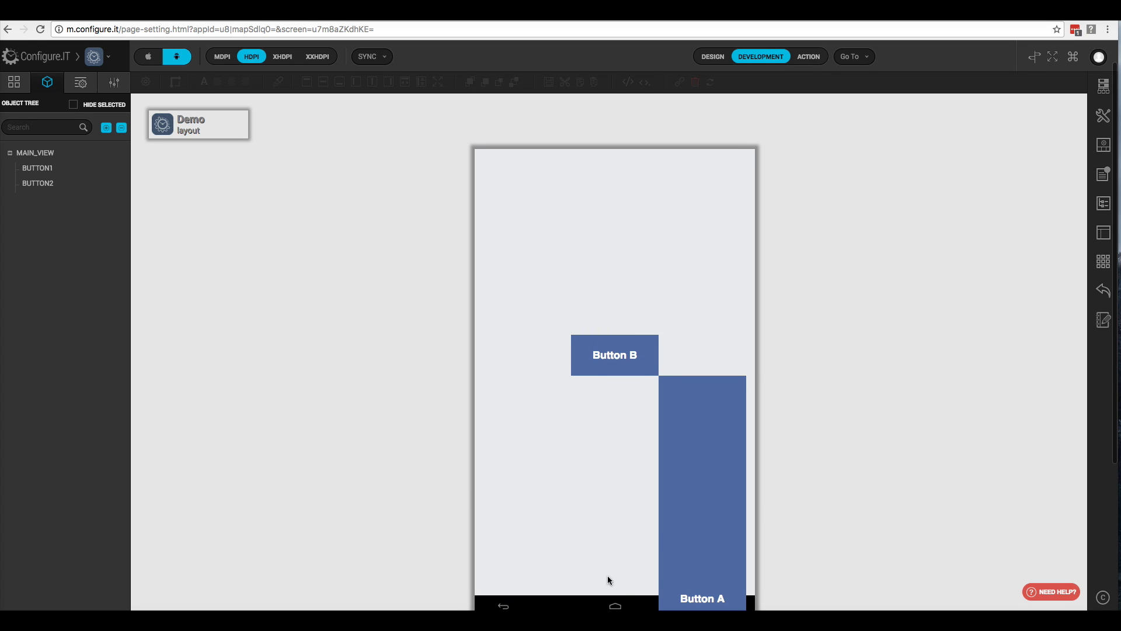
{"action": "left_click", "coordinate": [283, 58]}
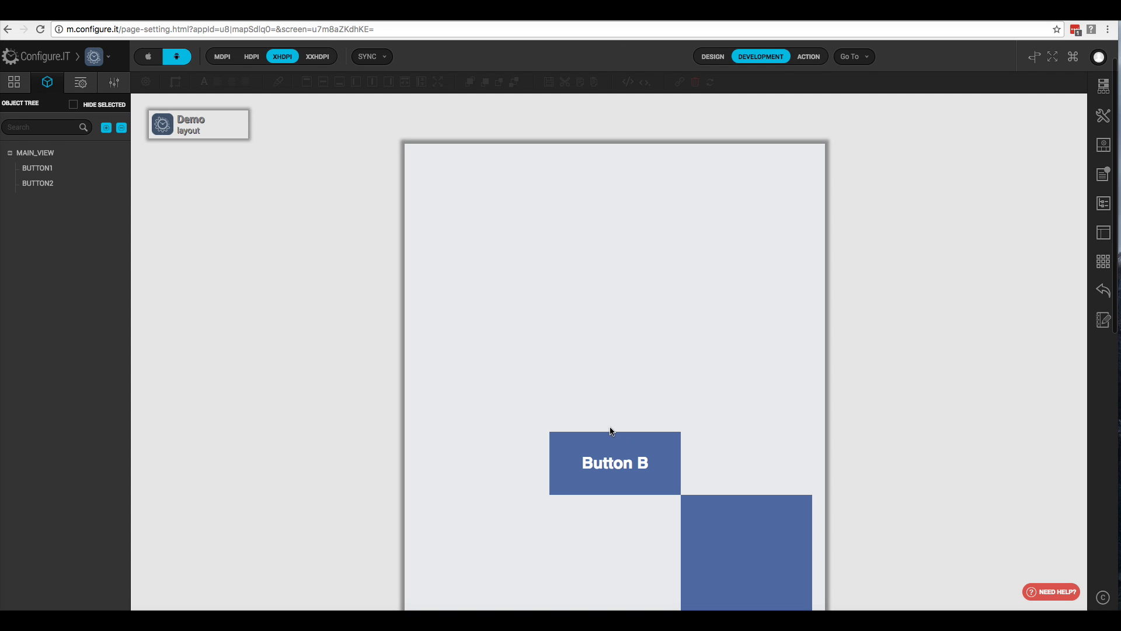
{"action": "scroll", "coordinate": [608, 431], "scroll_direction": "down", "scroll_amount": 5}
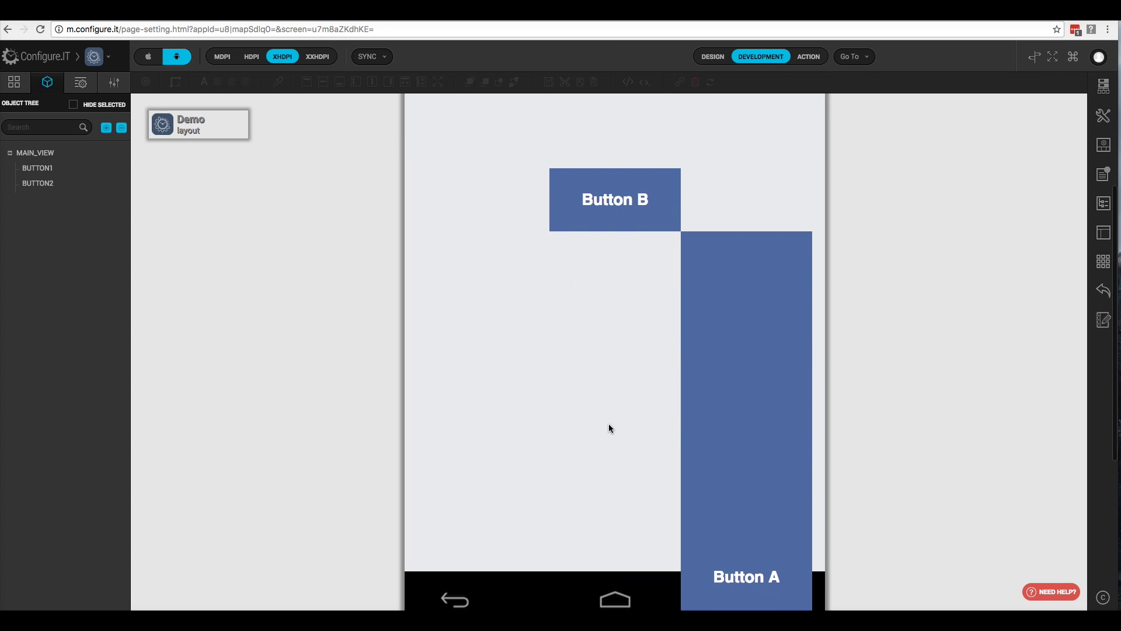
{"action": "scroll", "coordinate": [608, 427], "scroll_direction": "up", "scroll_amount": 5}
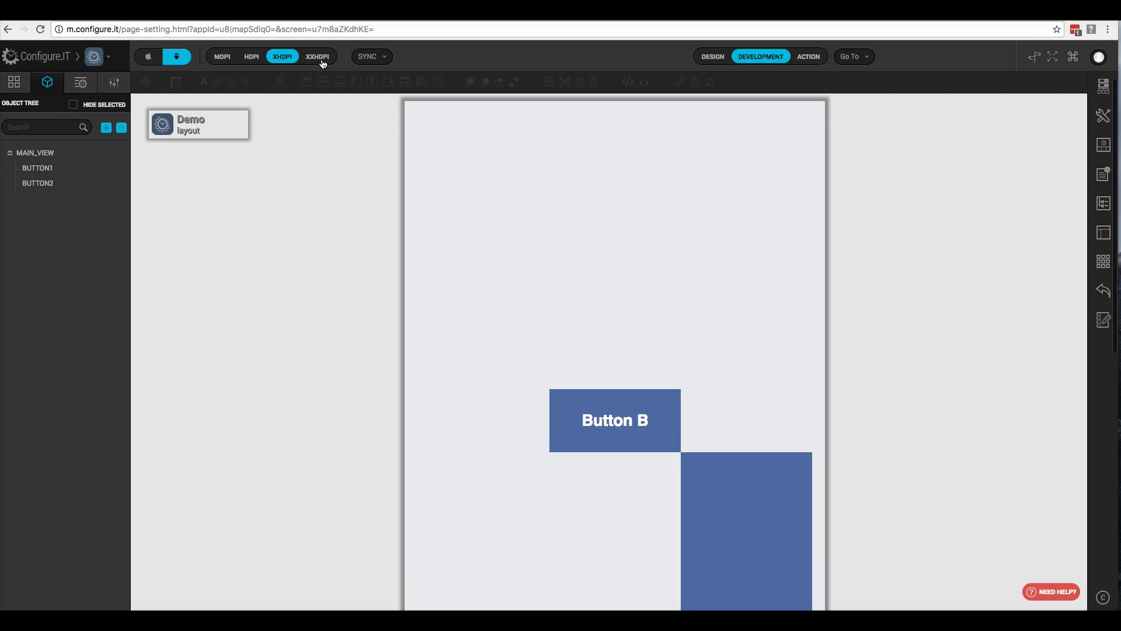
{"action": "left_click", "coordinate": [318, 57]}
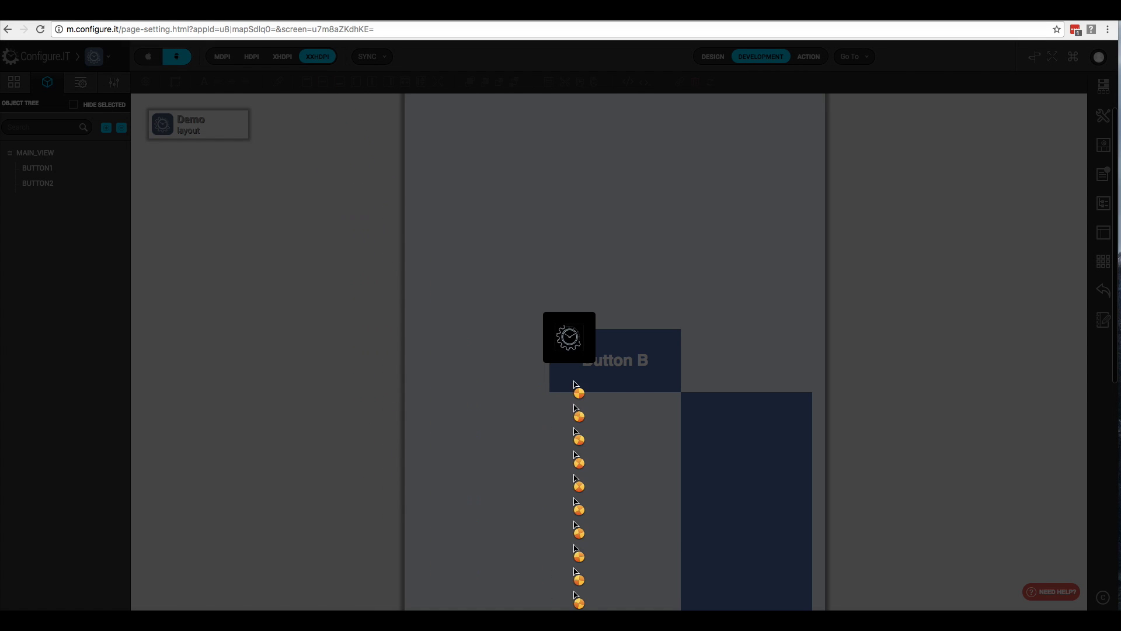
{"action": "scroll", "coordinate": [644, 433], "scroll_direction": "down", "scroll_amount": 5}
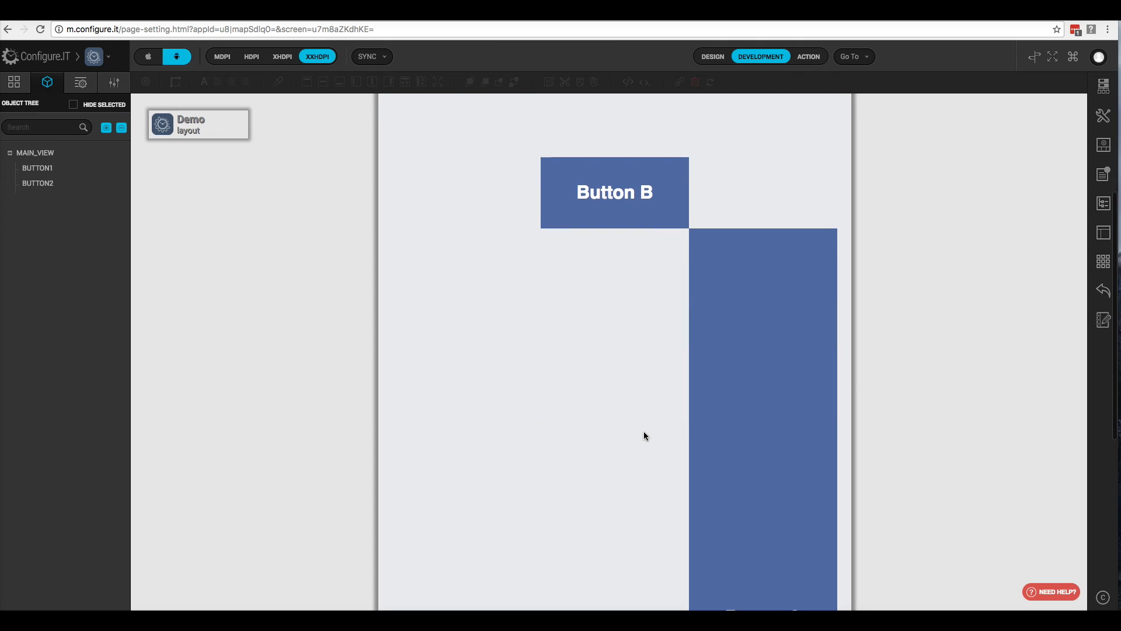
{"action": "scroll", "coordinate": [644, 432], "scroll_direction": "up", "scroll_amount": 7}
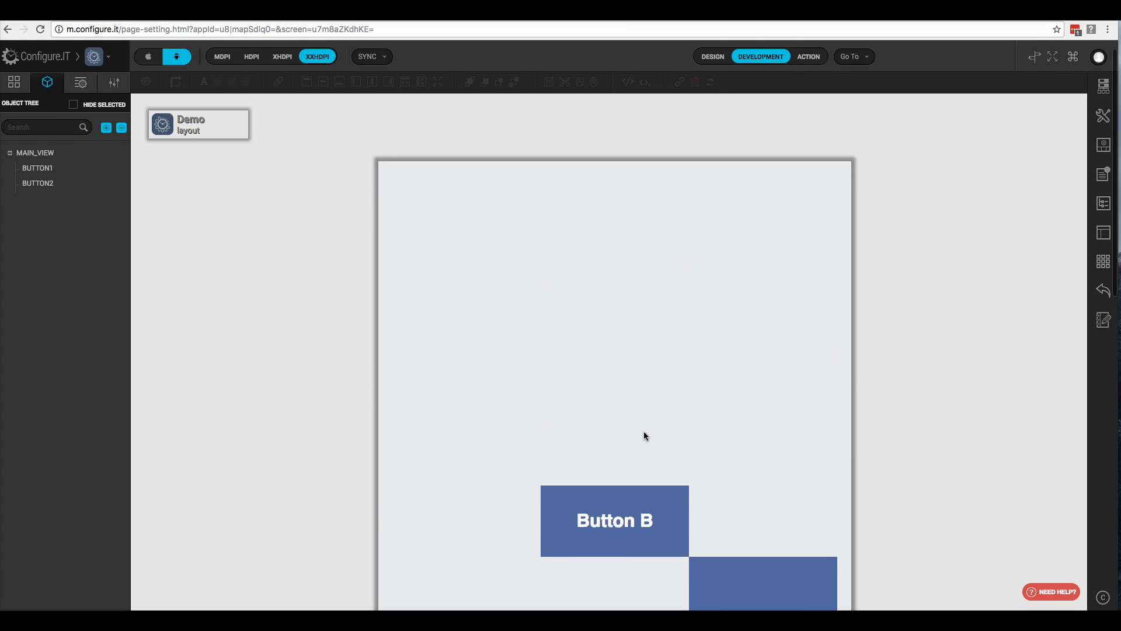
{"action": "scroll", "coordinate": [643, 433], "scroll_direction": "down", "scroll_amount": 6}
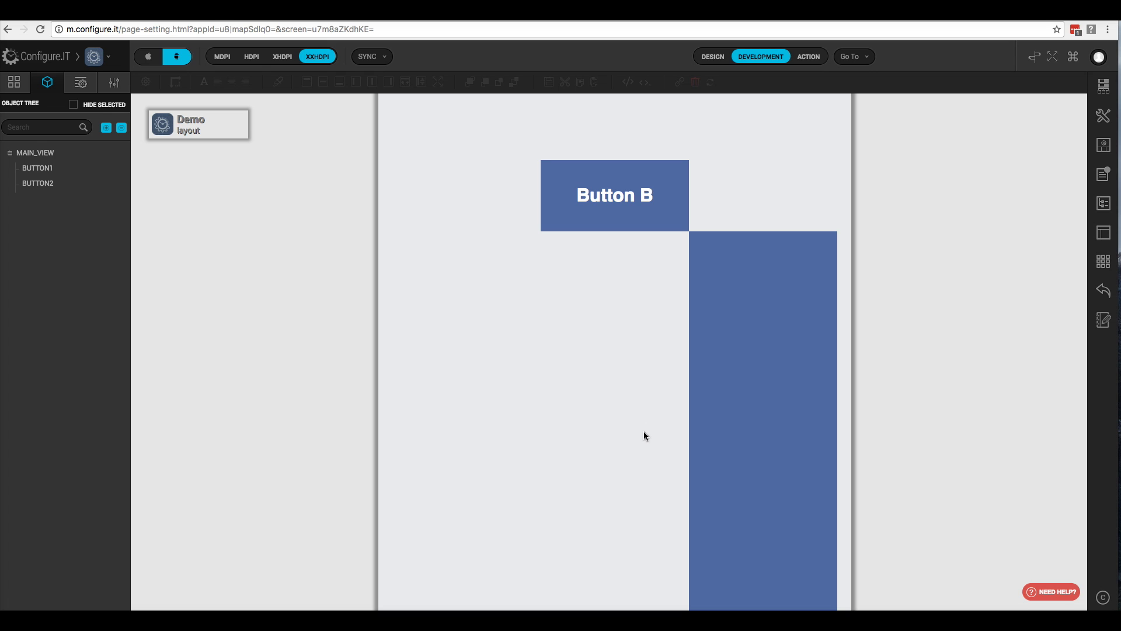
Step: At MDPI density, set Button A's left margin to 0 and its left reference type to Blank
{"action": "left_click", "coordinate": [222, 56]}
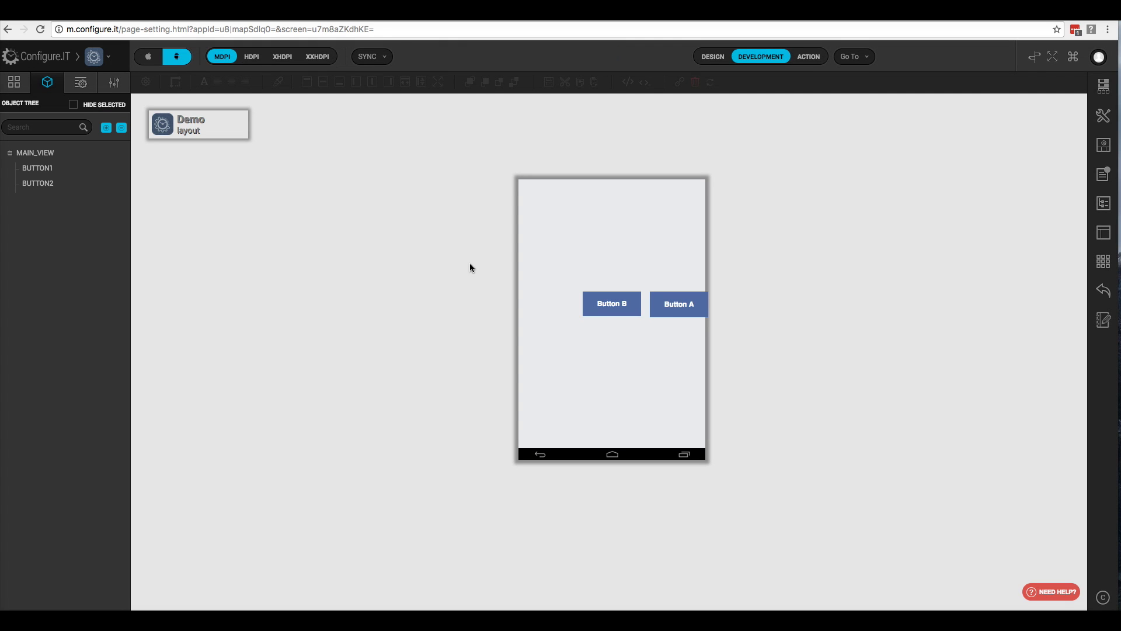
{"action": "left_click", "coordinate": [673, 308]}
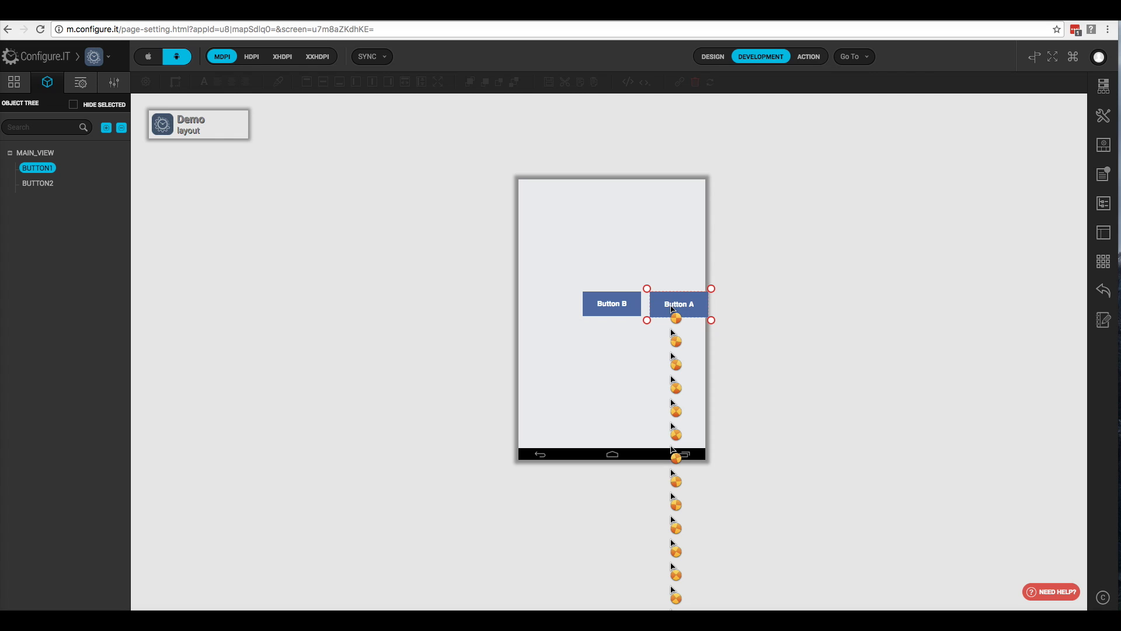
{"action": "left_click", "coordinate": [383, 57]}
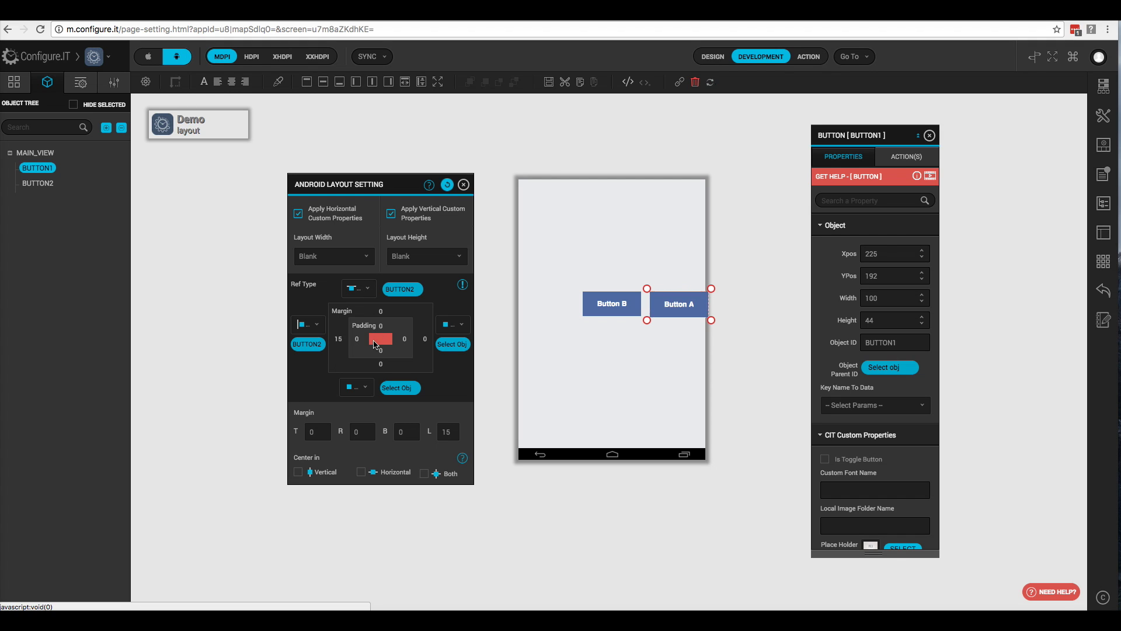
{"action": "double_click", "coordinate": [453, 433]}
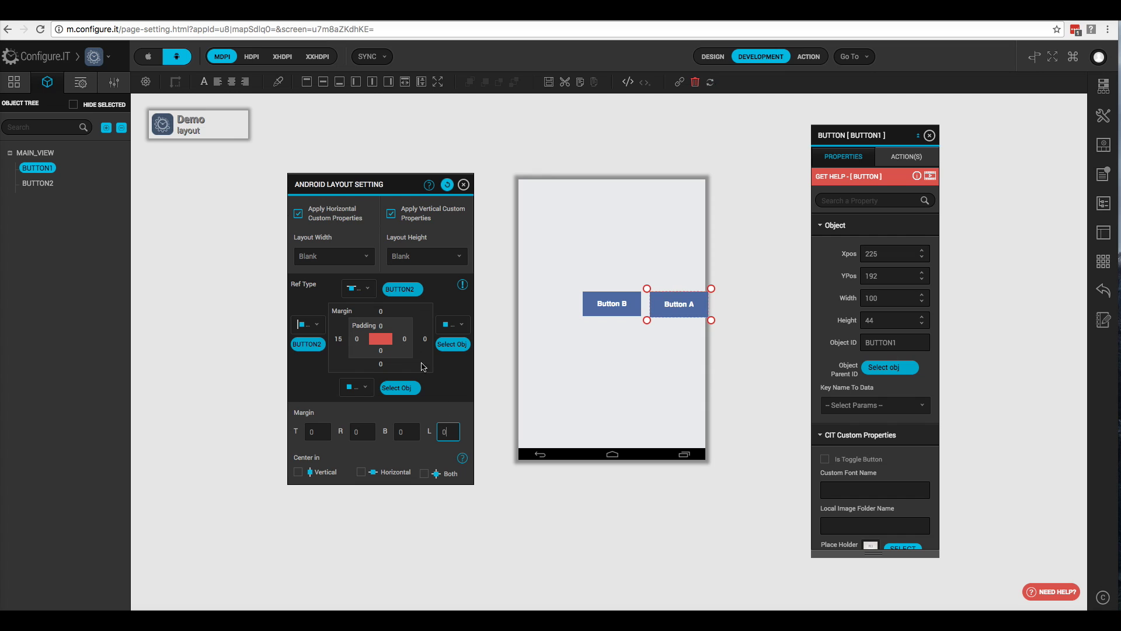
{"action": "left_click", "coordinate": [319, 329]}
{"action": "left_click", "coordinate": [321, 384]}
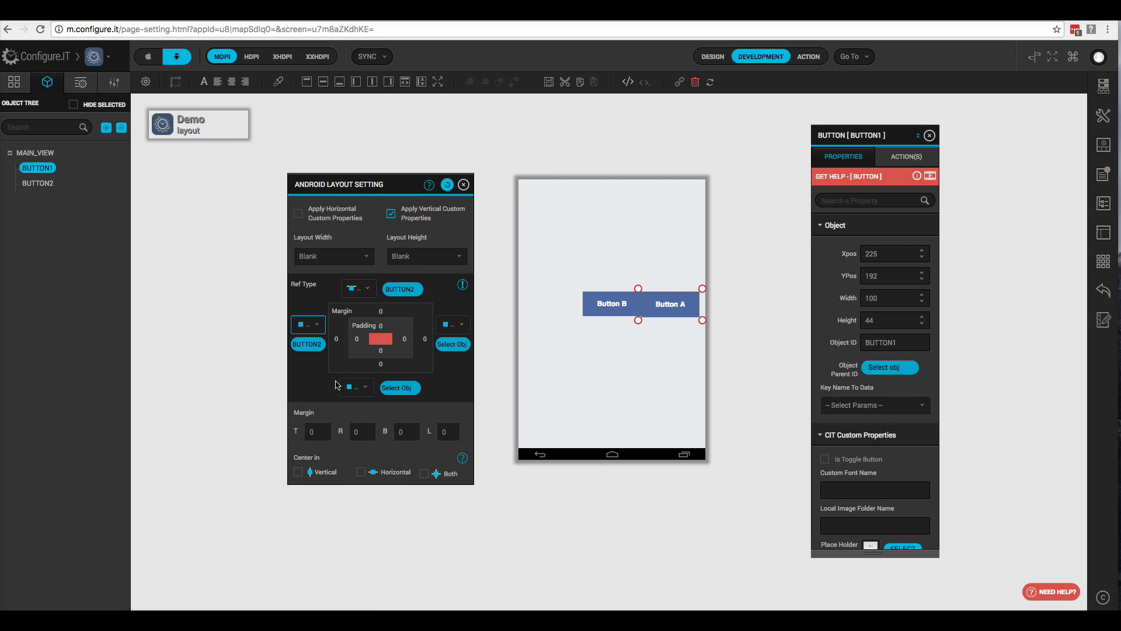
Step: Set Button A's top reference type to below and its left reference type to alignLeft, keeping BUTTON2 as the reference object
{"action": "left_click", "coordinate": [359, 288]}
{"action": "left_click", "coordinate": [369, 290]}
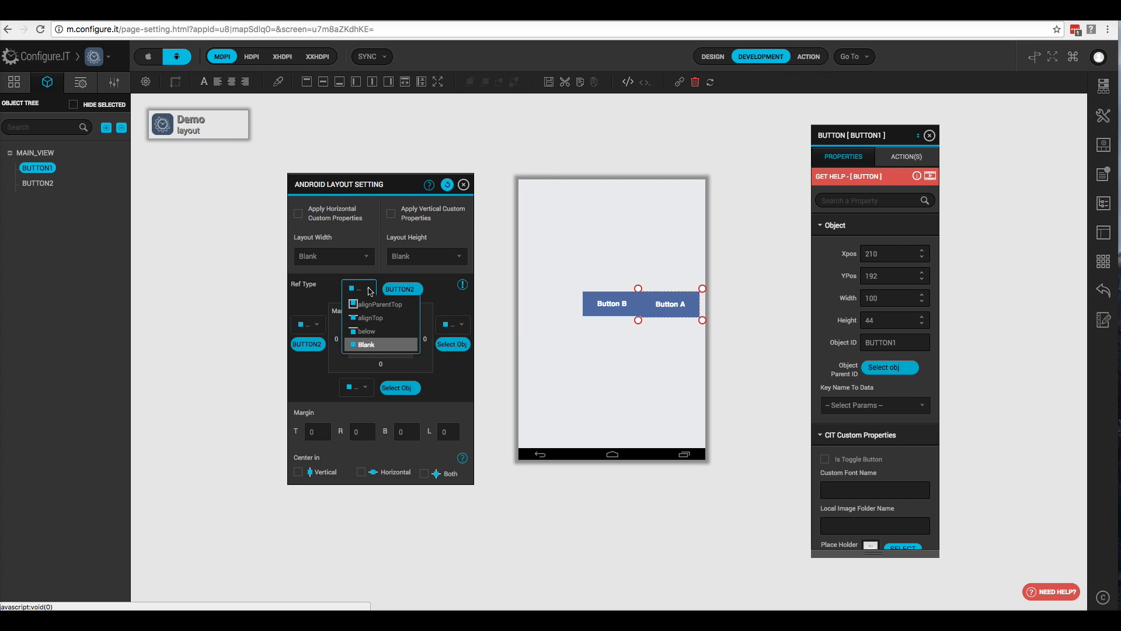
{"action": "left_click", "coordinate": [366, 331]}
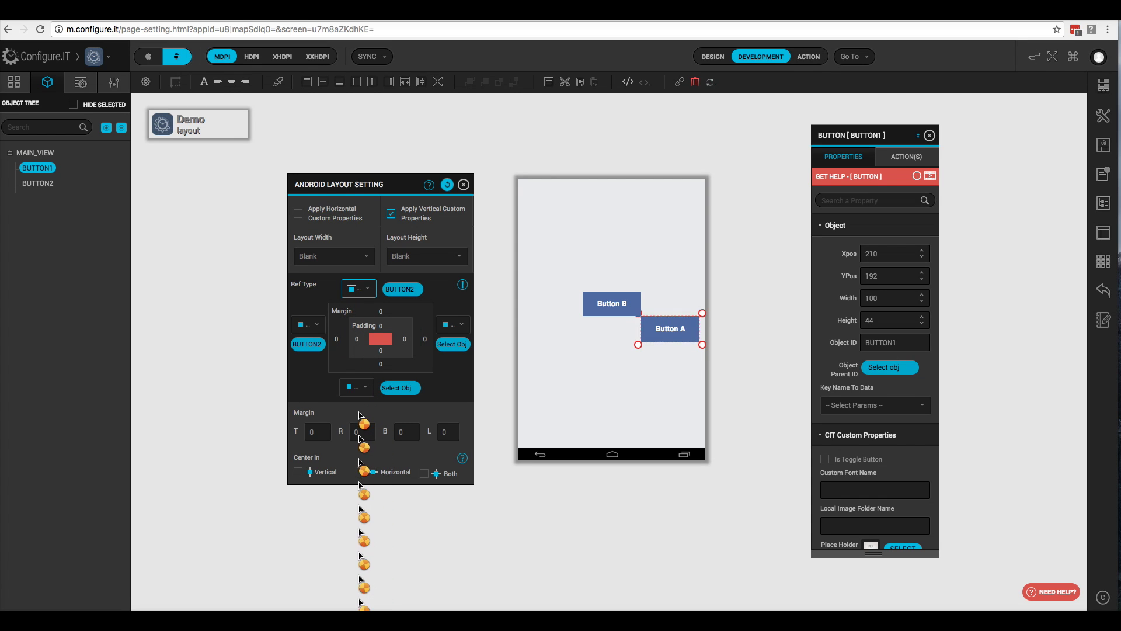
{"action": "left_click", "coordinate": [316, 326]}
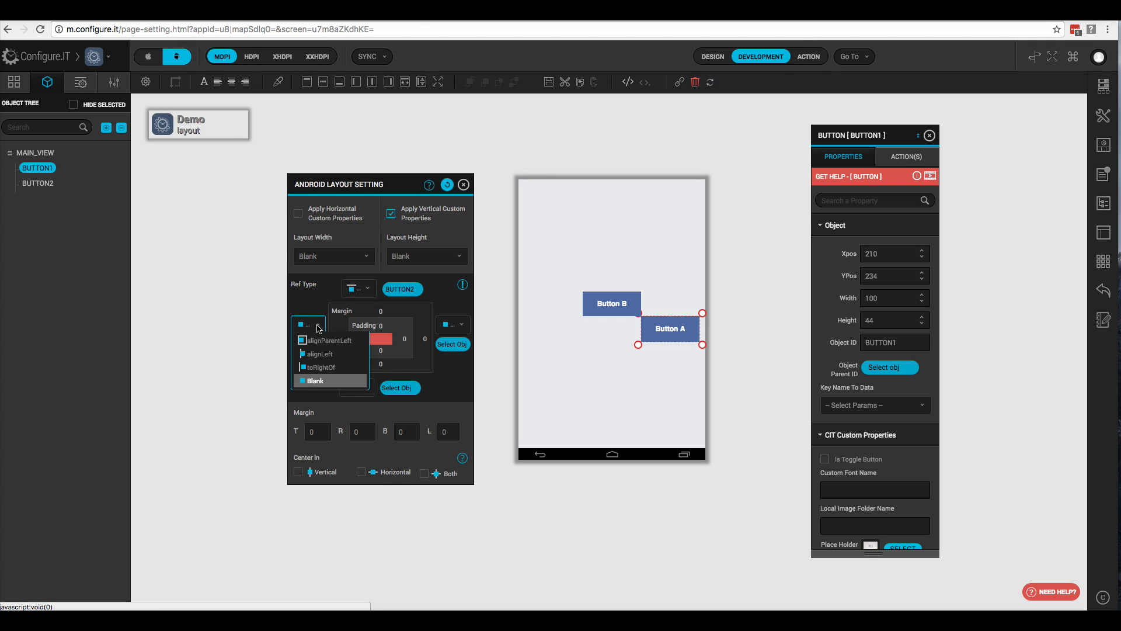
{"action": "left_click", "coordinate": [322, 354]}
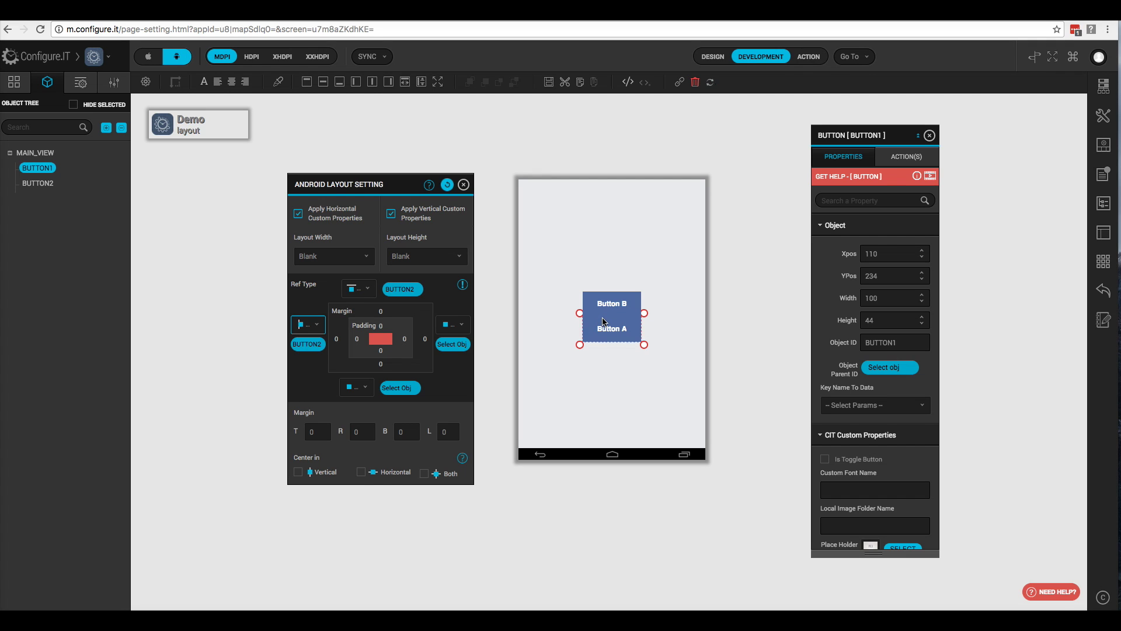
Step: Set Button A's top margin to 15 and sync the control to the other screen densities
{"action": "left_click", "coordinate": [319, 432]}
{"action": "type", "text": "15"}
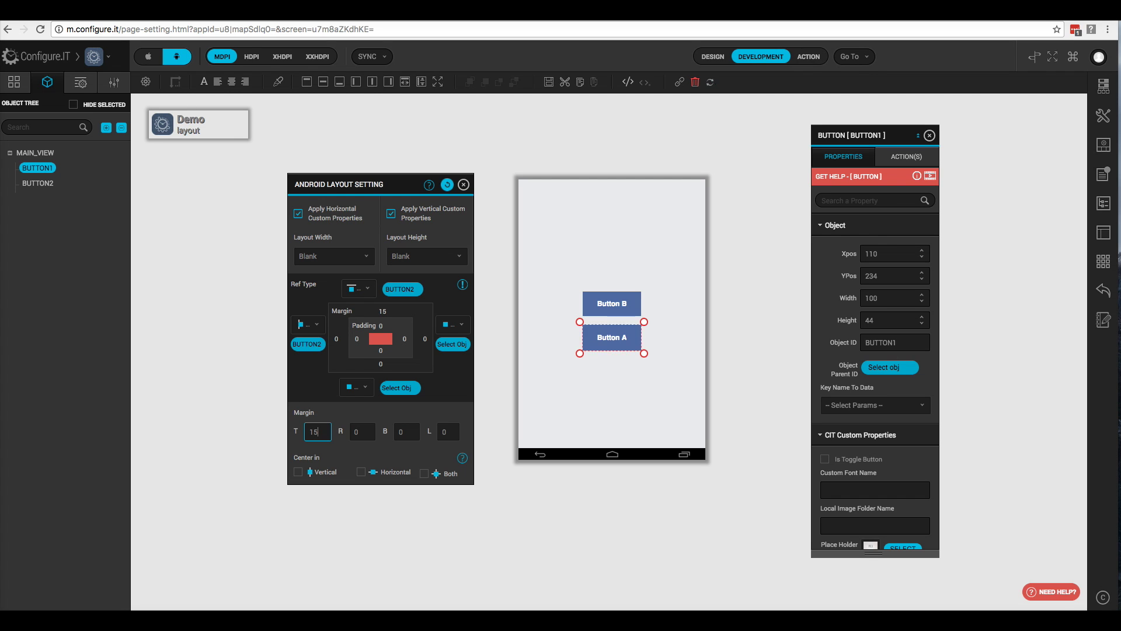
{"action": "left_click", "coordinate": [387, 60]}
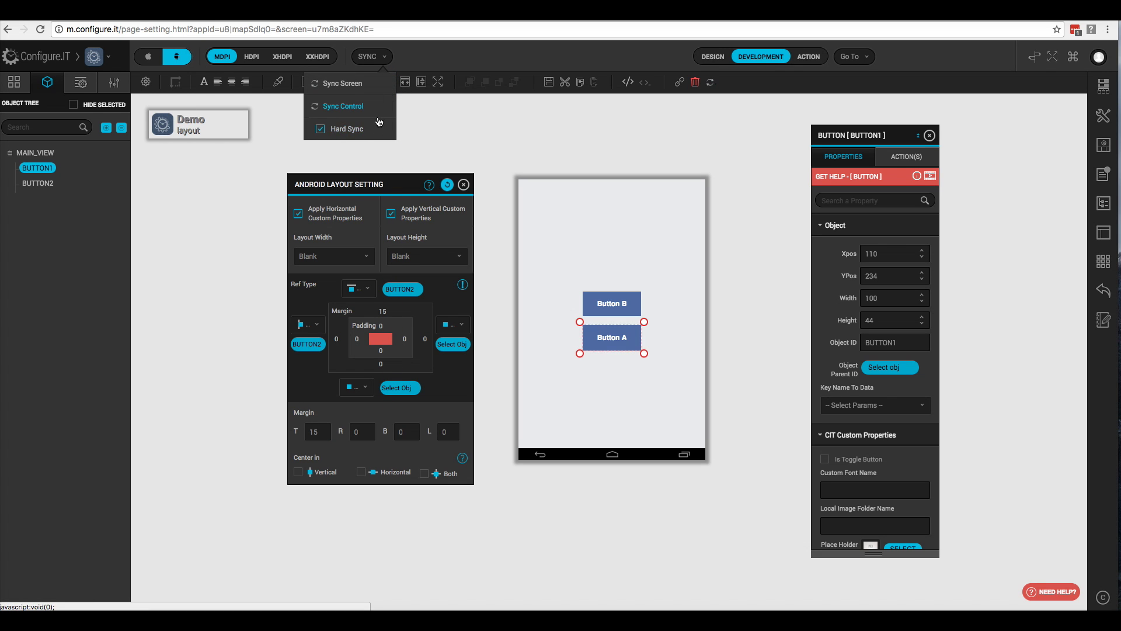
{"action": "left_click", "coordinate": [344, 106]}
Step: Examine the vertical spacing and left alignment of Button A under Button B at the HDPI, XHDPI and XXHDPI densities
{"action": "left_click", "coordinate": [252, 57]}
{"action": "left_click", "coordinate": [253, 59]}
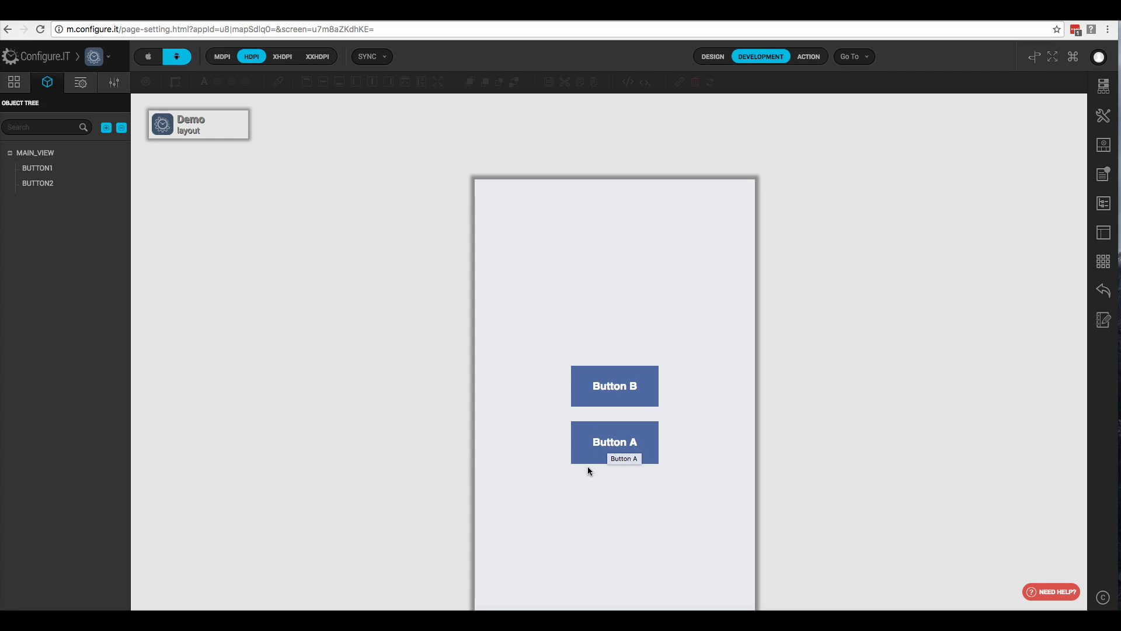
{"action": "left_click", "coordinate": [283, 57]}
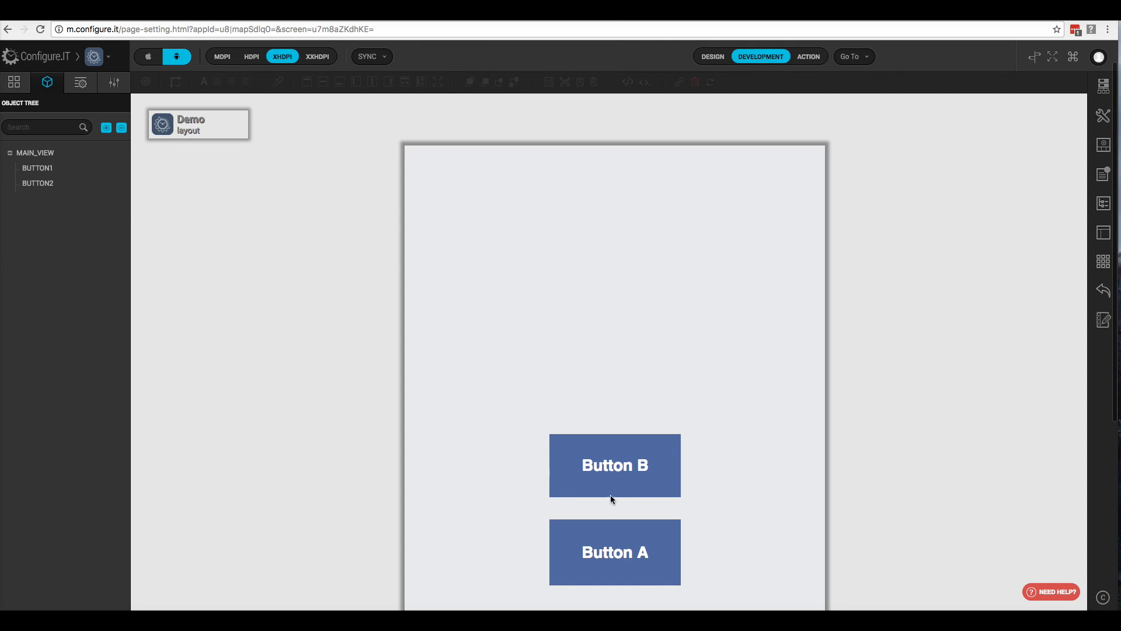
{"action": "scroll", "coordinate": [590, 484], "scroll_direction": "down", "scroll_amount": 2}
{"action": "scroll", "coordinate": [589, 484], "scroll_direction": "down", "scroll_amount": 2}
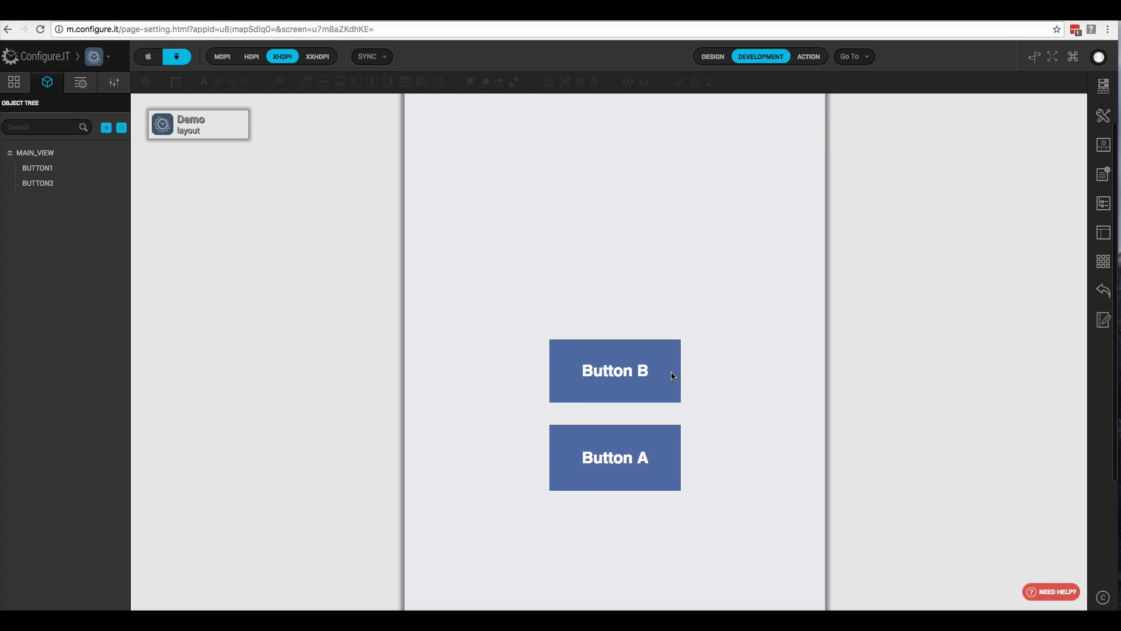
{"action": "left_click", "coordinate": [318, 57]}
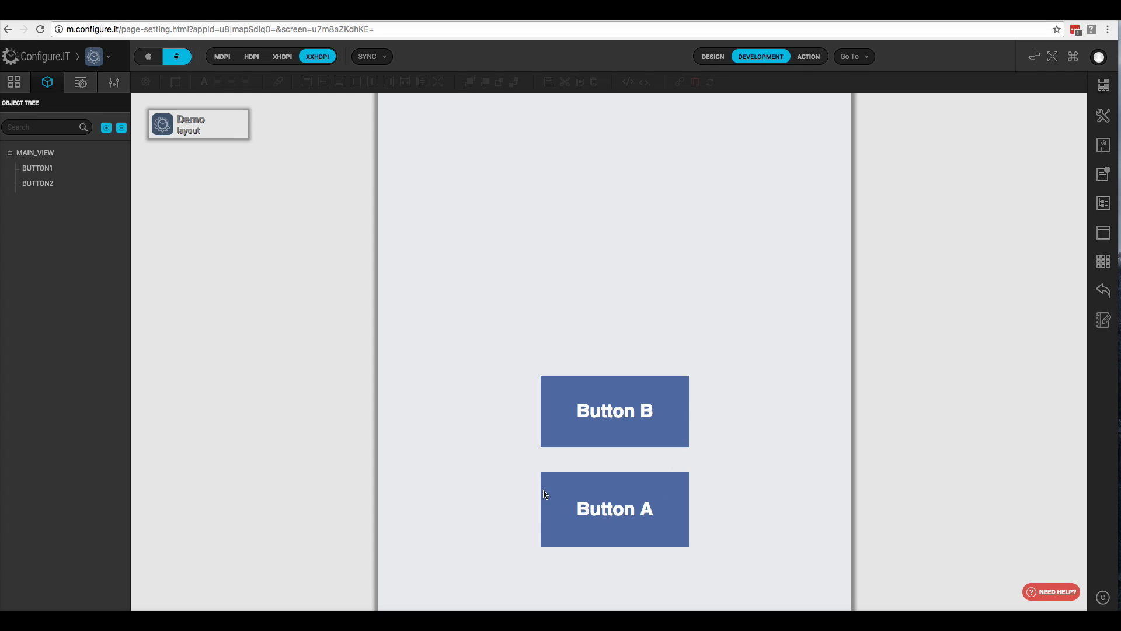
Step: Return to the MDPI density and set Button A's top margin to 0
{"action": "left_click", "coordinate": [222, 57]}
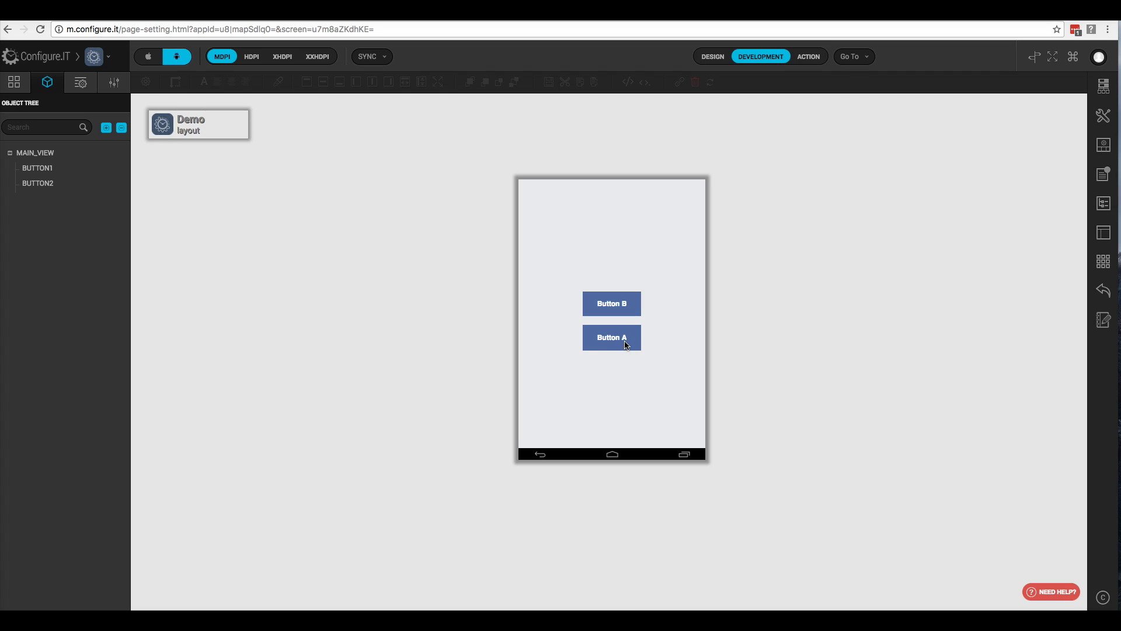
{"action": "left_click", "coordinate": [624, 345]}
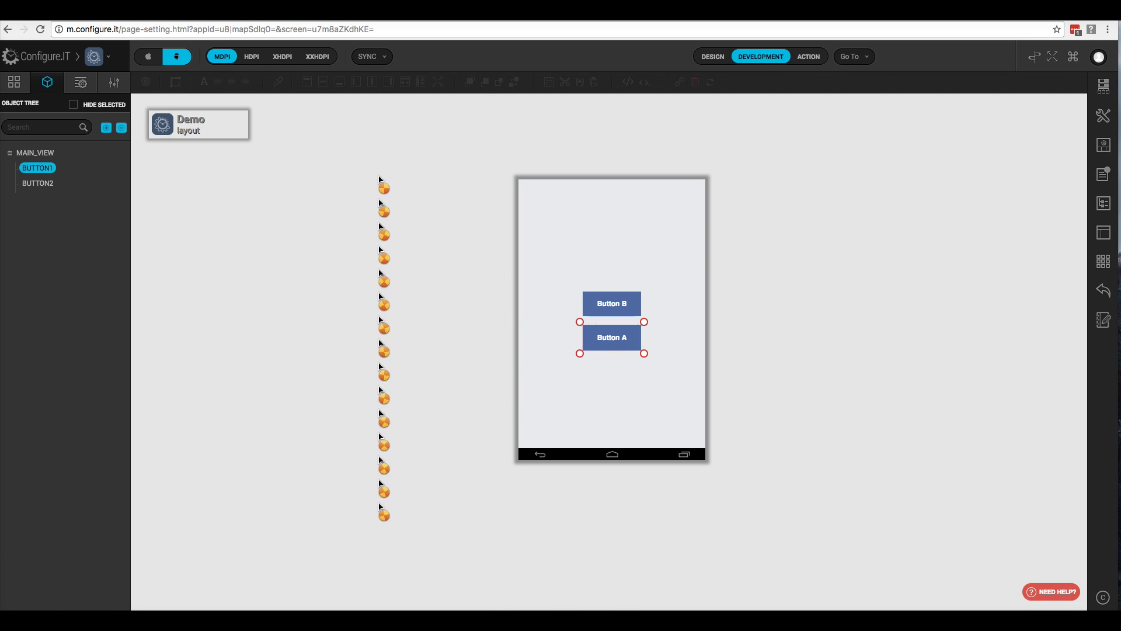
{"action": "left_click", "coordinate": [372, 56]}
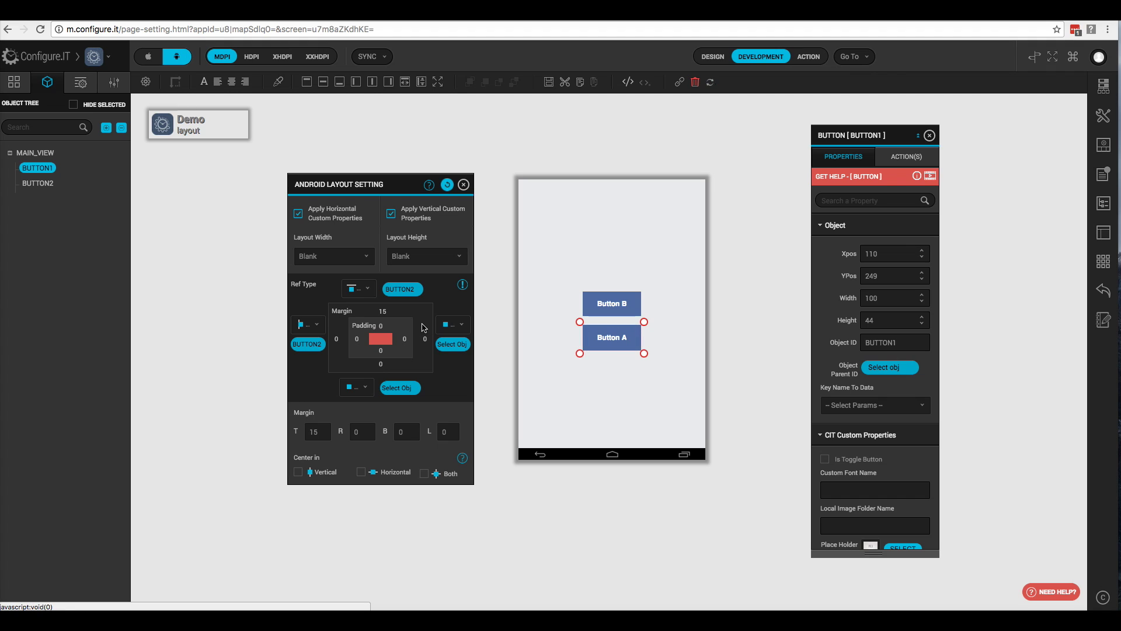
{"action": "double_click", "coordinate": [314, 432]}
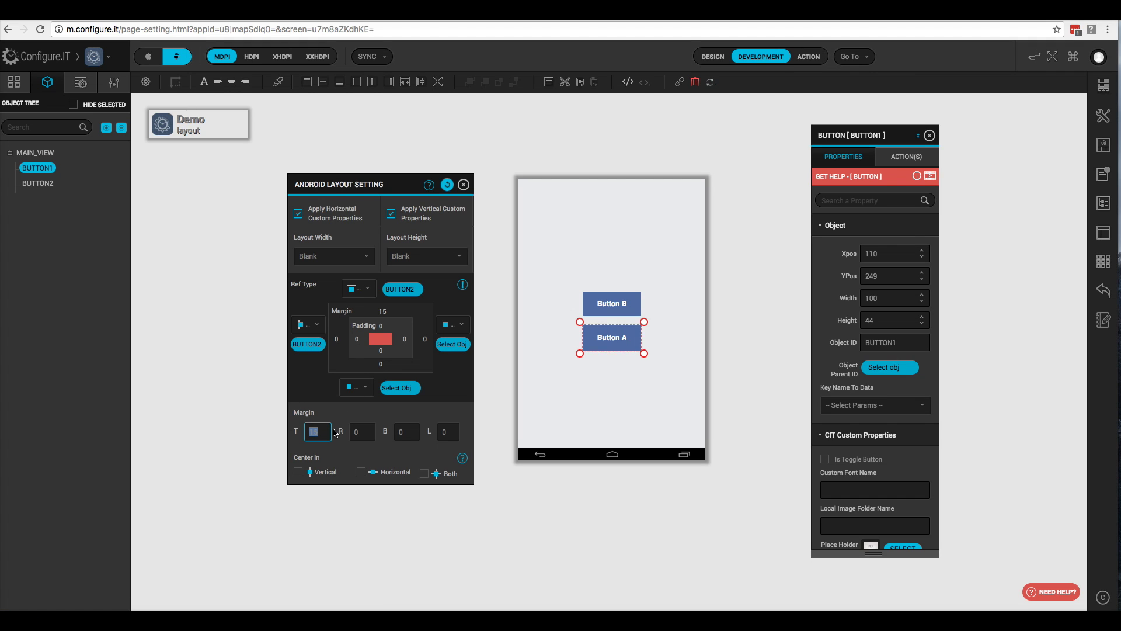
{"action": "type", "text": "0"}
{"action": "key", "text": "Return"}
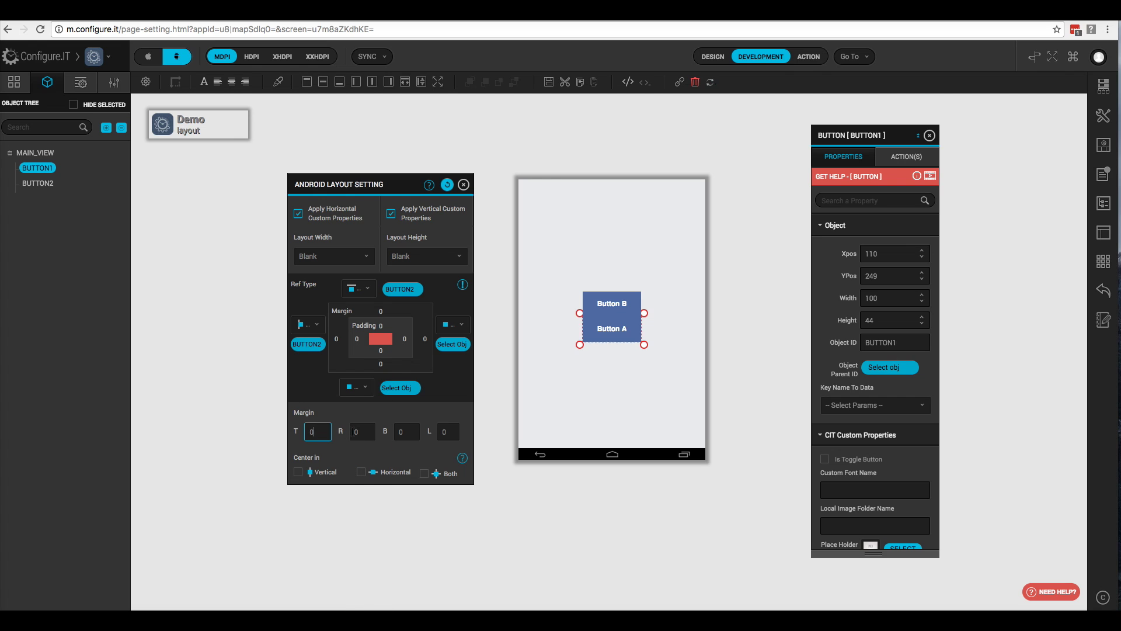
Step: Compare how Button A sits directly below Button B at the HDPI and MDPI densities
{"action": "left_click", "coordinate": [258, 60]}
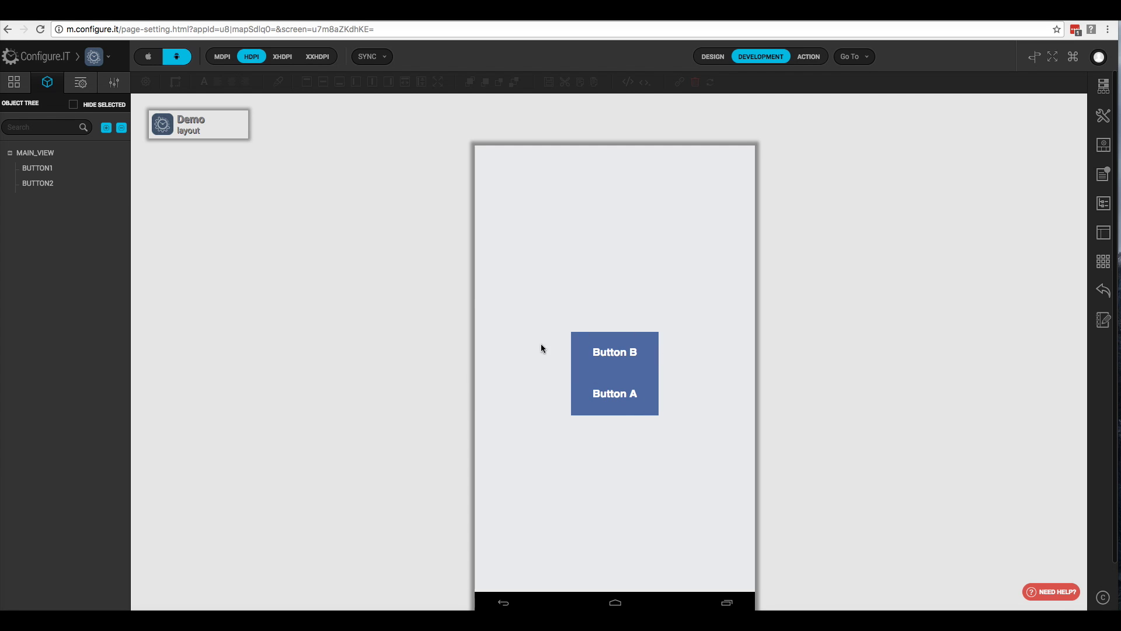
{"action": "left_click", "coordinate": [223, 58]}
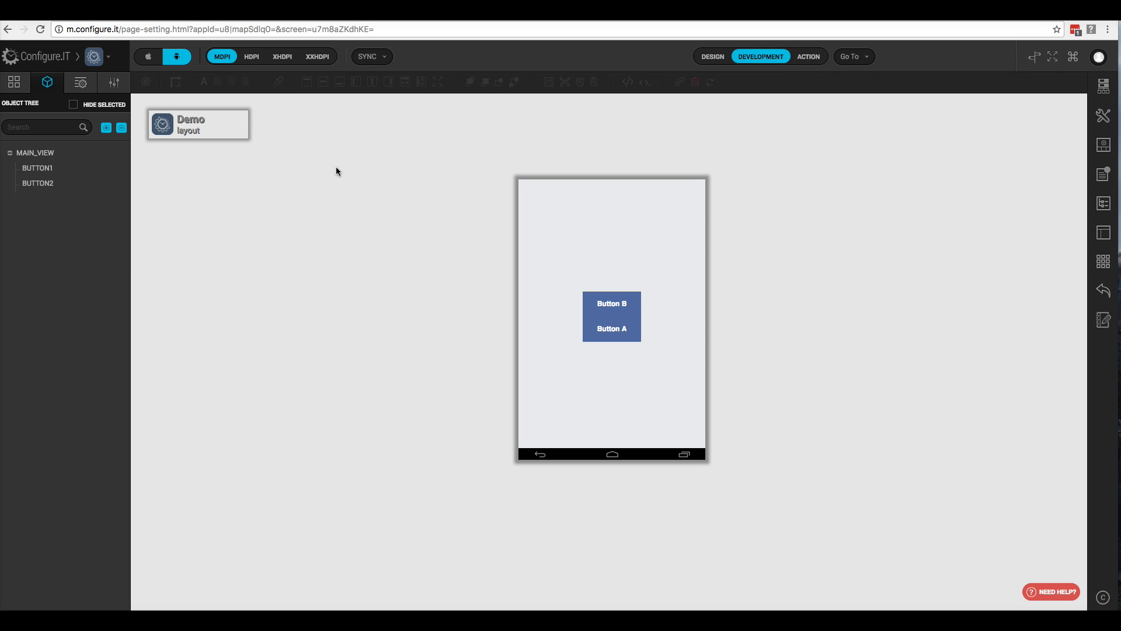
{"action": "left_click", "coordinate": [247, 57]}
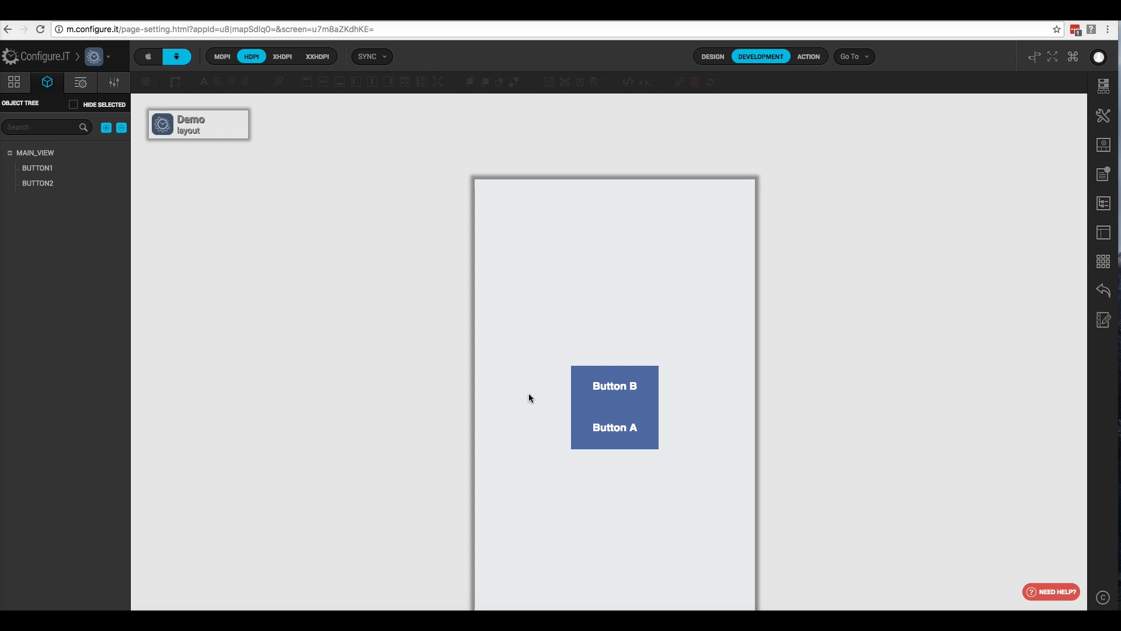
{"action": "left_click", "coordinate": [634, 432]}
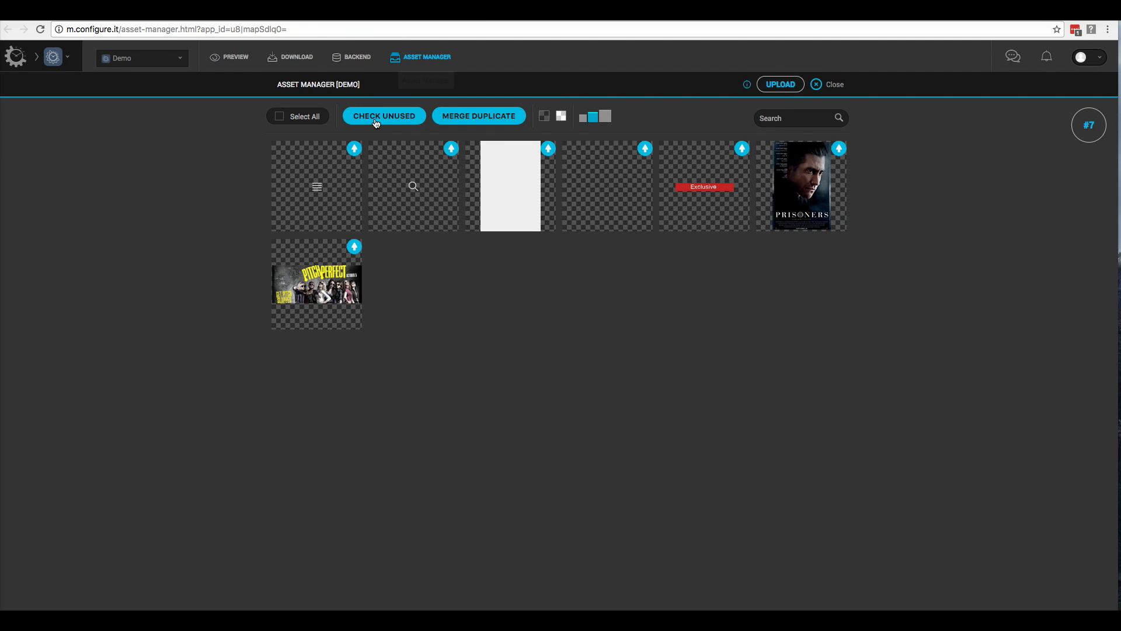
Step: Inspect the search icon's iOS and Android child assets at each resolution in the asset manager, leaving them unchanged
{"action": "mouse_move", "coordinate": [381, 146]}
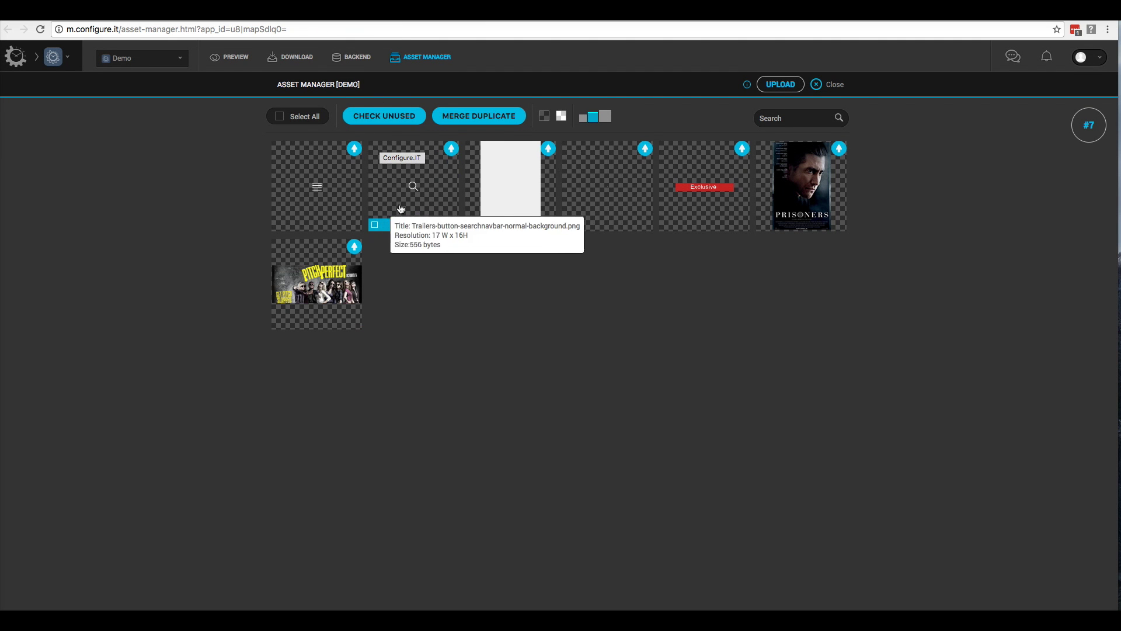
{"action": "left_click", "coordinate": [451, 149]}
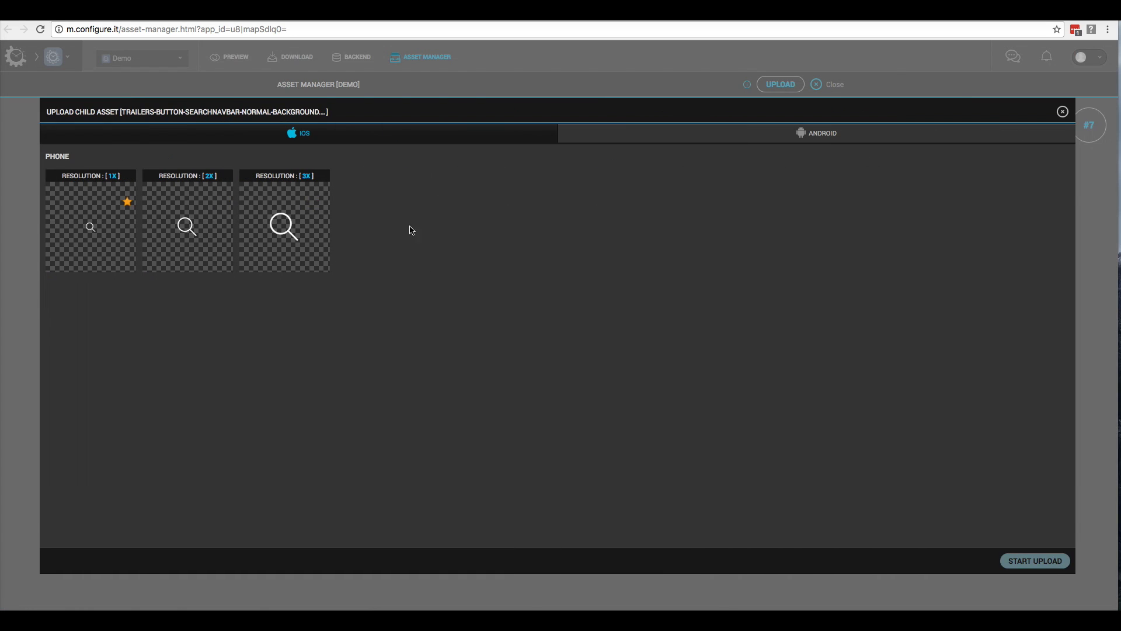
{"action": "left_click", "coordinate": [680, 140]}
{"action": "mouse_move", "coordinate": [113, 238]}
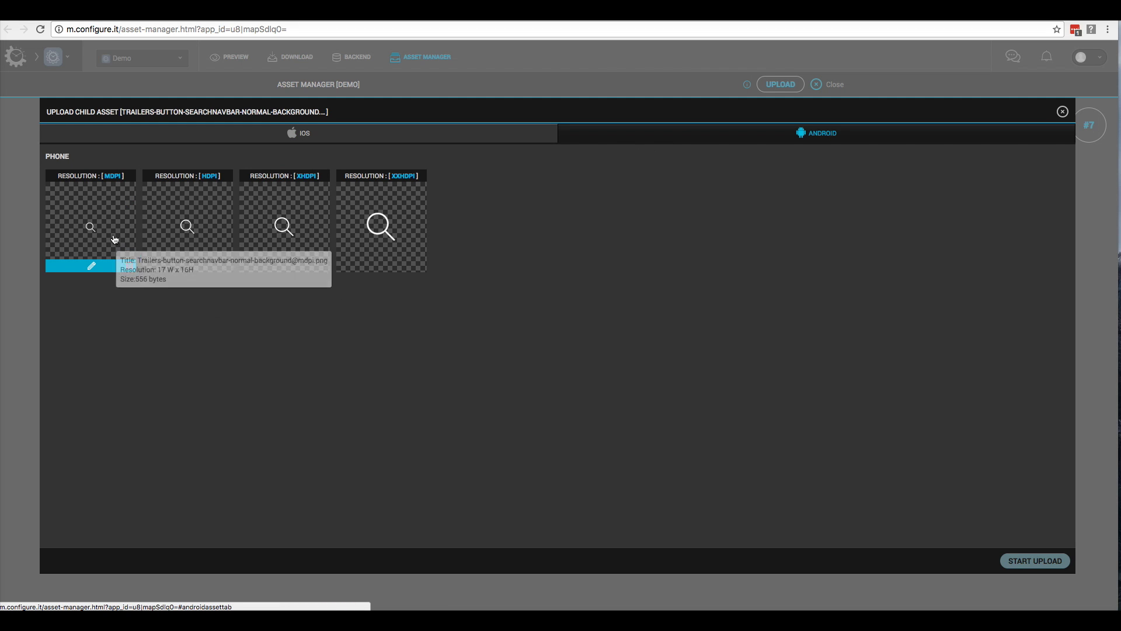
{"action": "mouse_move", "coordinate": [354, 233]}
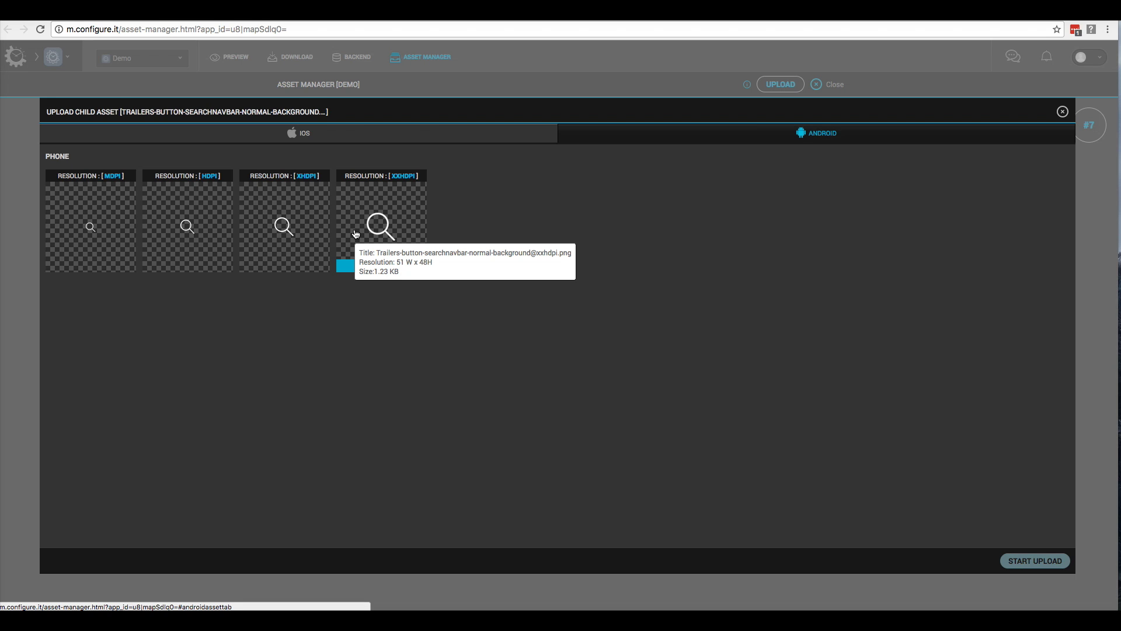
{"action": "key", "text": "Escape"}
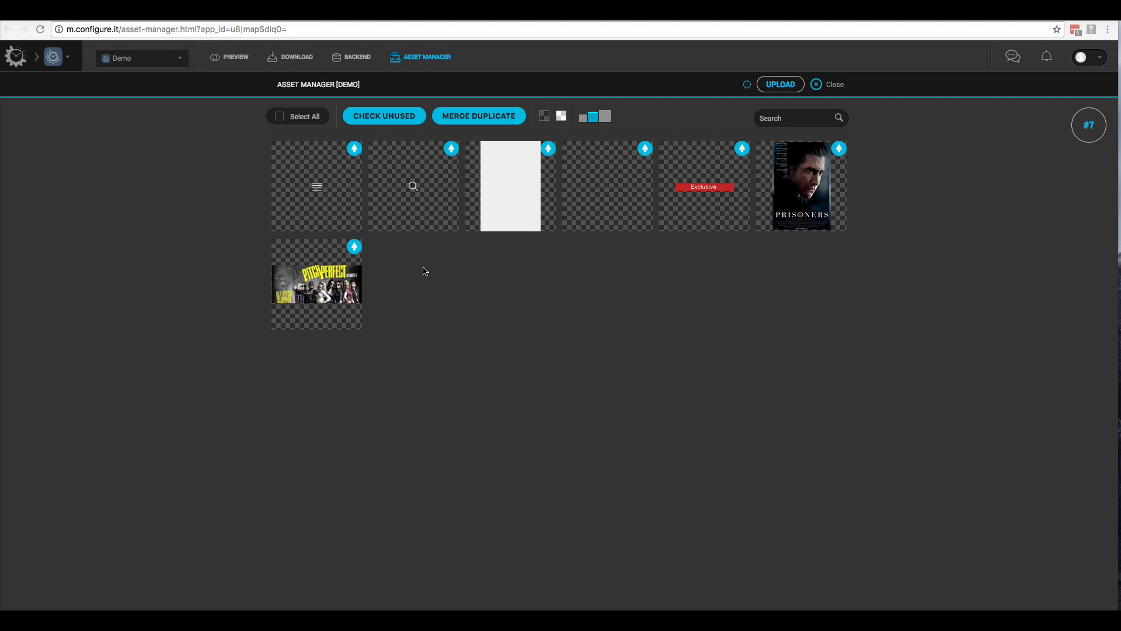